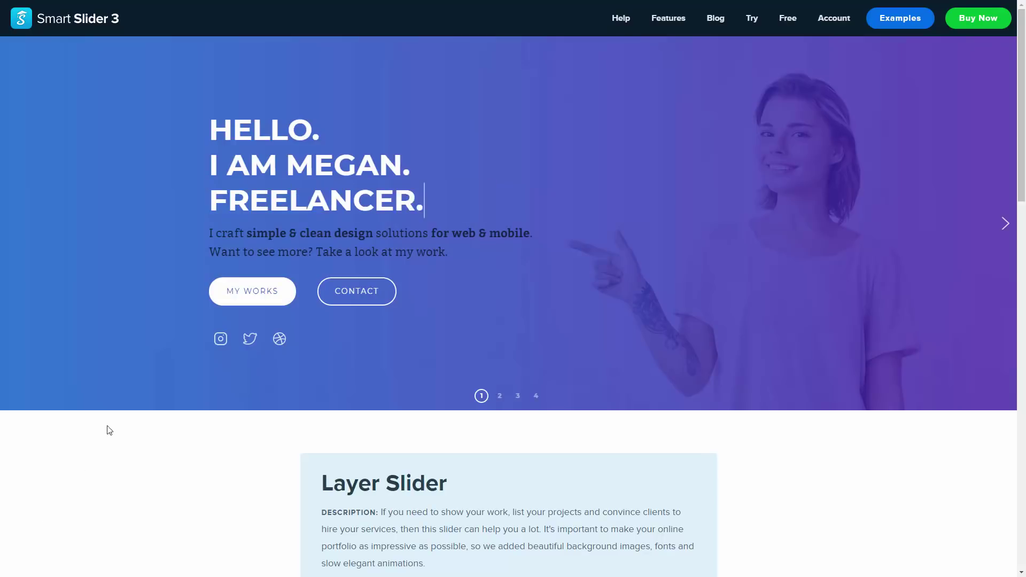
Step: Advance the Layer Slider demo from the freelancer intro to the next portfolio slide via MY WORKS
click(242, 302)
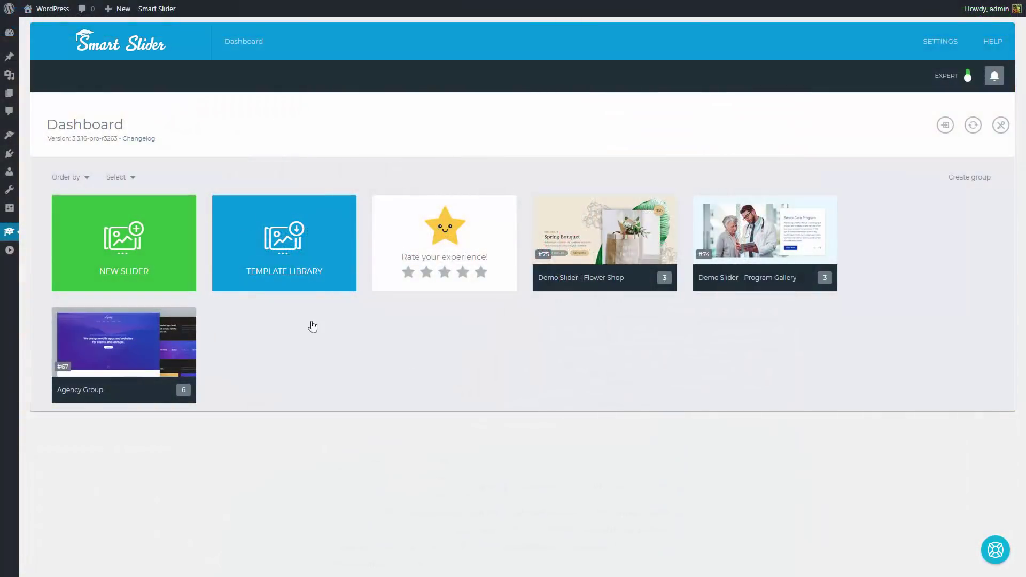
Step: Create a new full-width 1200×700 slider named Layer Slider
click(171, 277)
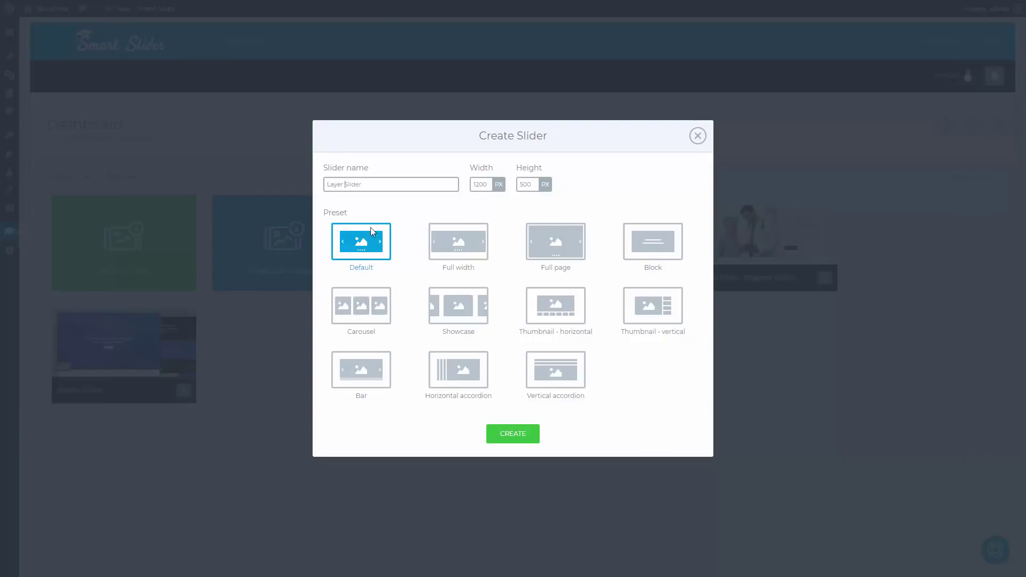
click(474, 244)
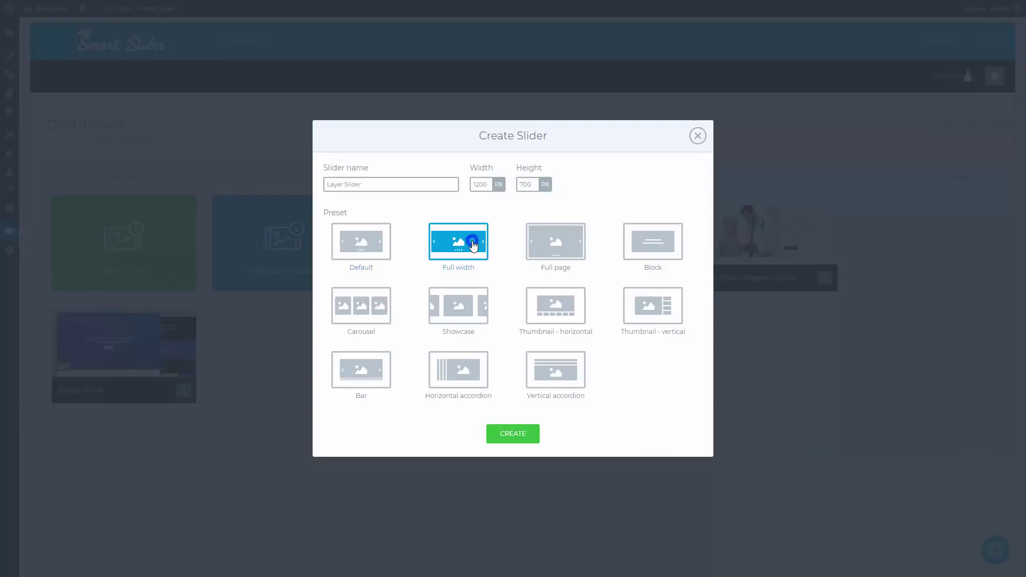
click(512, 438)
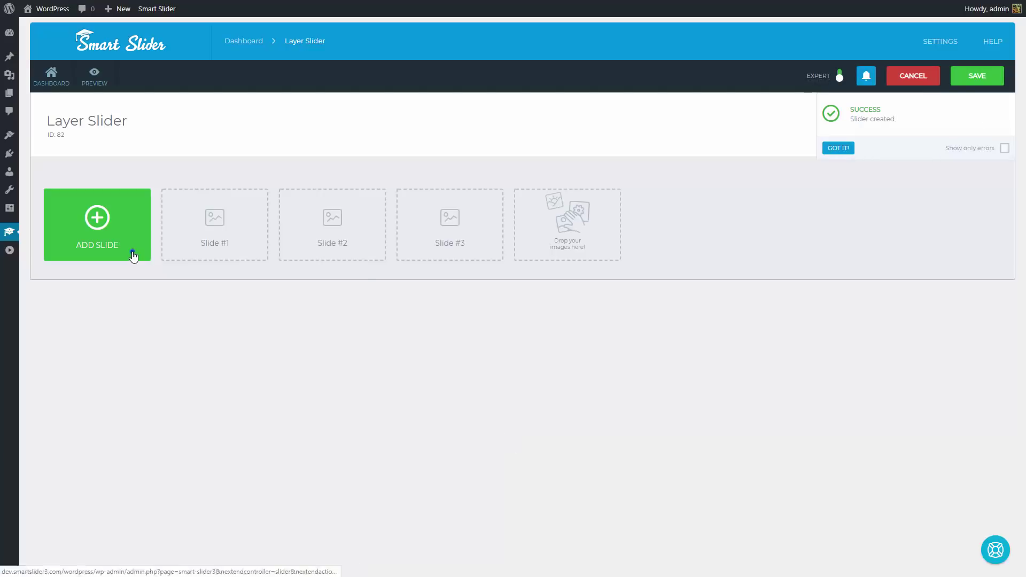
Step: Add three library image slides: the pointing-woman, yellow and mountain photos
click(133, 252)
click(107, 233)
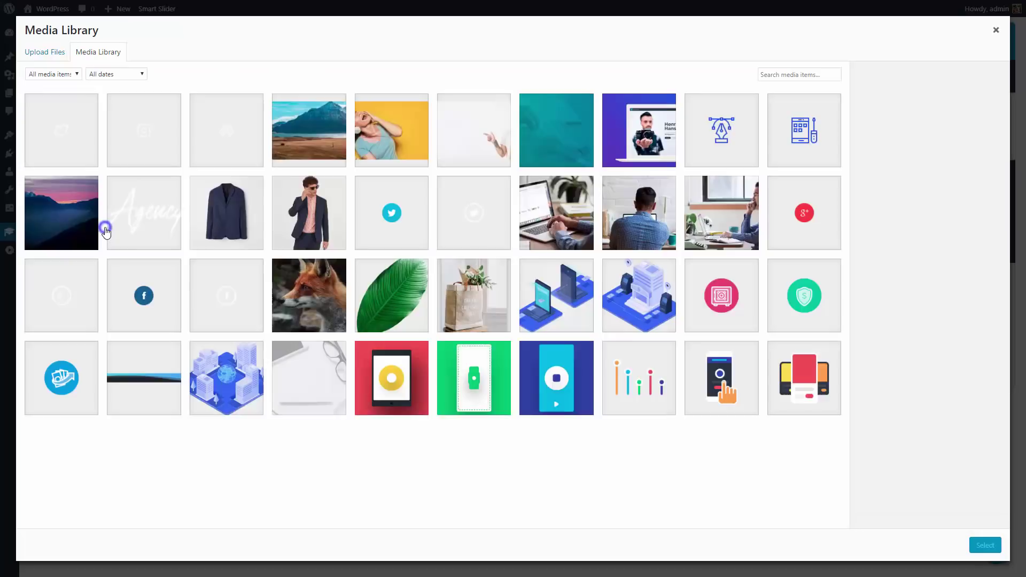
click(465, 136)
shift+click(329, 137)
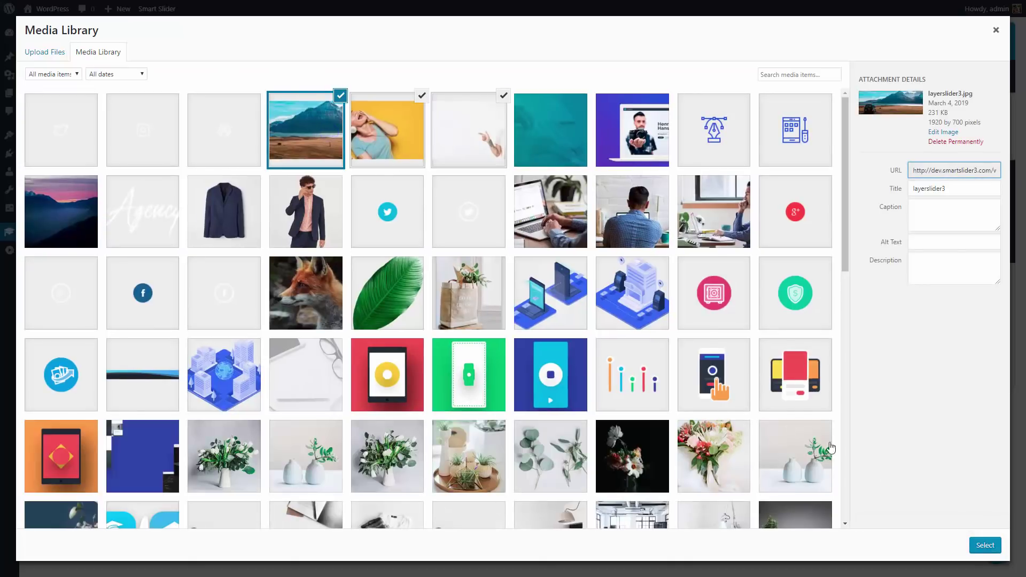
click(985, 545)
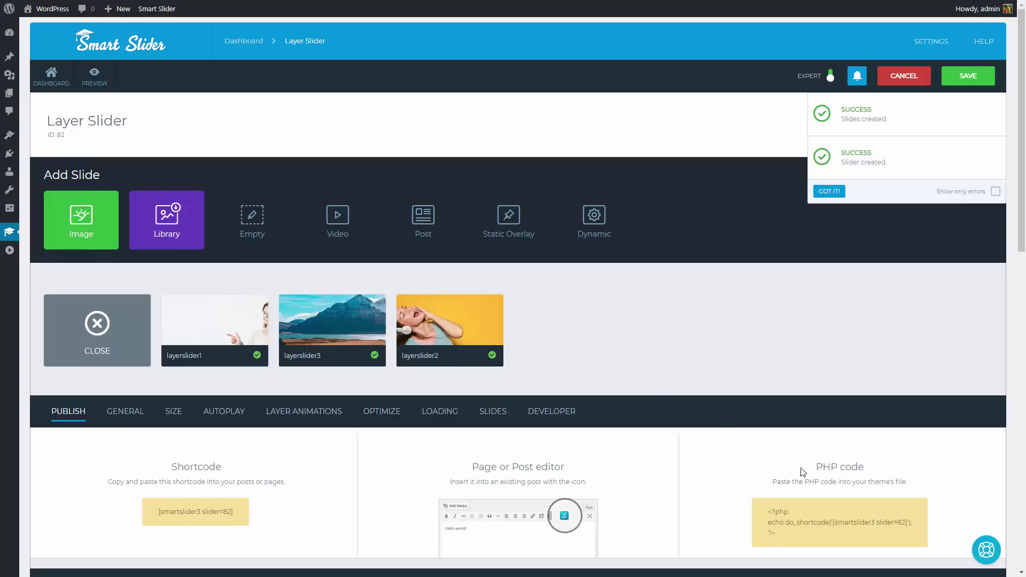
Step: Preview the slider widened to about 1700 px
click(103, 79)
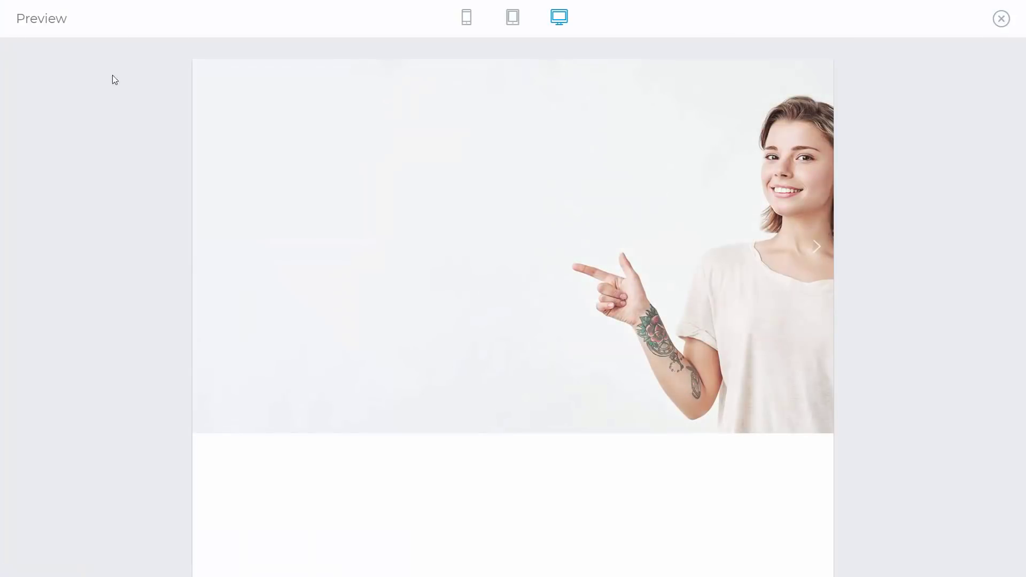
mouse_move(515, 23)
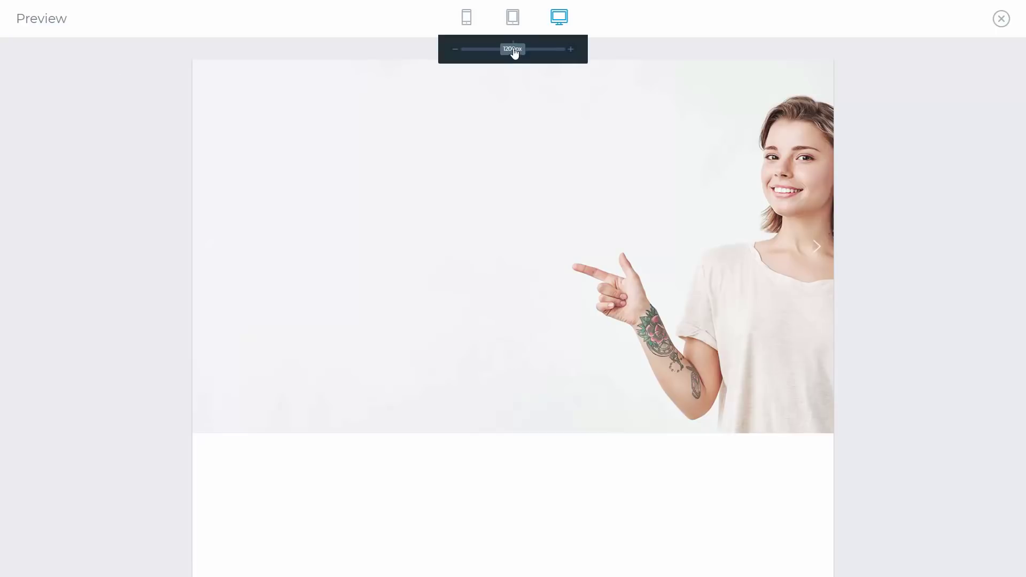
drag(514, 52, 533, 52)
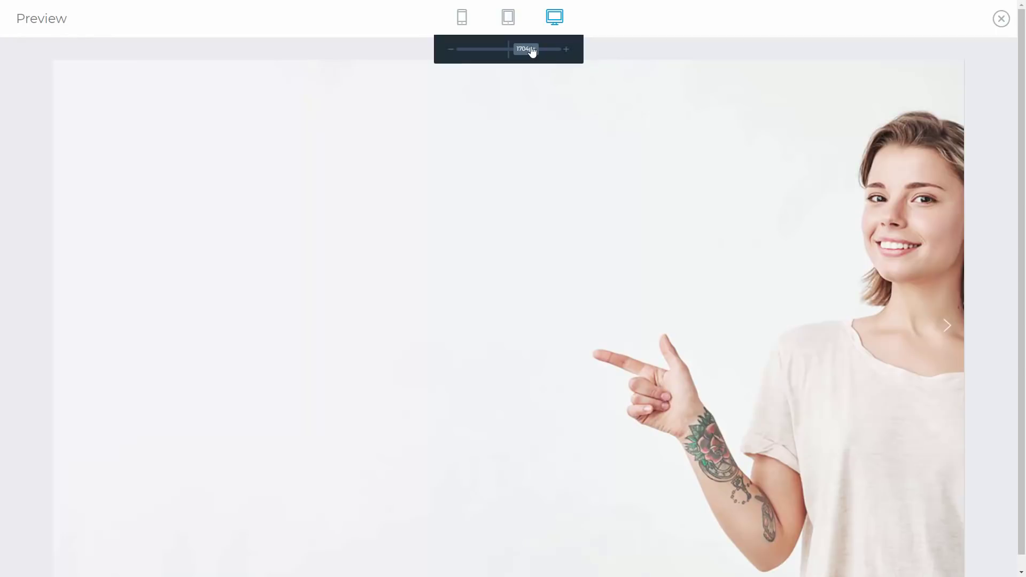
click(1002, 20)
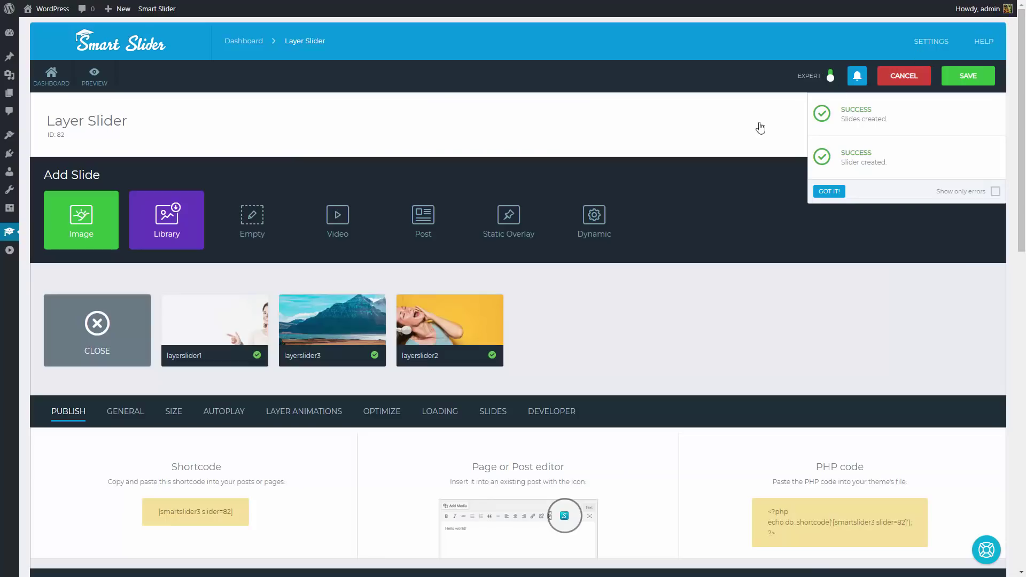
Step: Set the slider's maximum height to 700 px and preview it at nearly full width
click(180, 413)
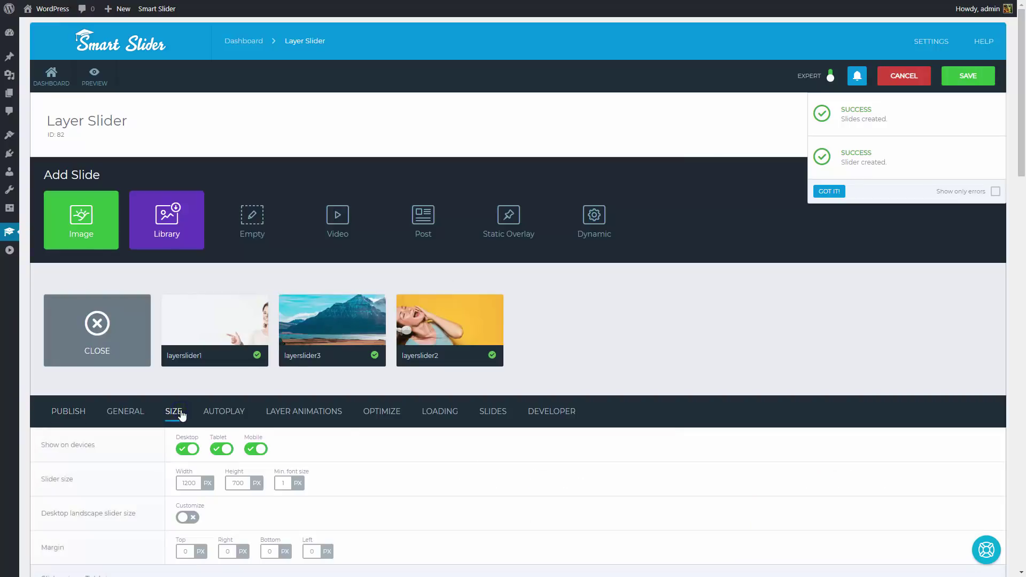
scroll(182, 414, down, 9)
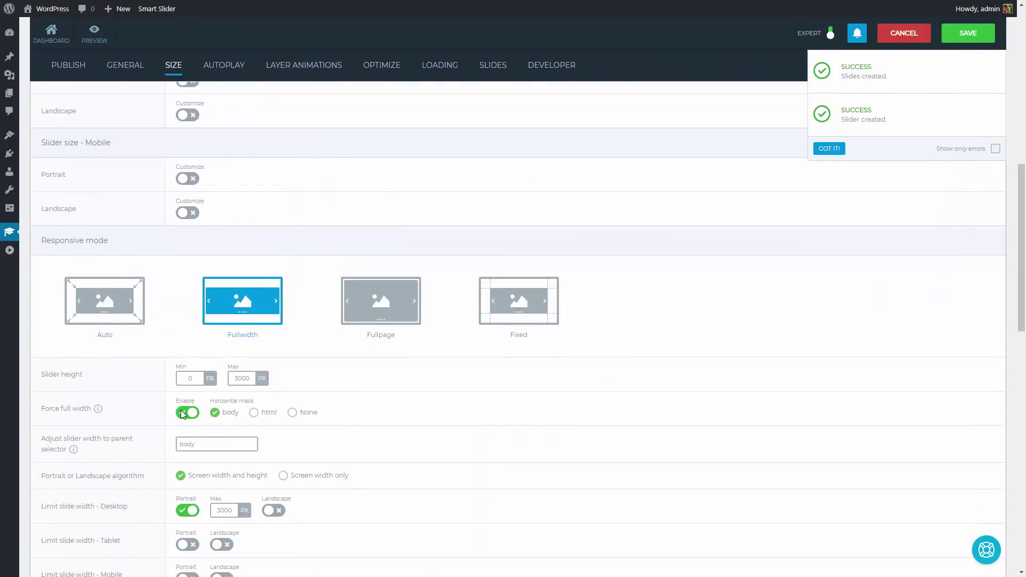
double_click(242, 378)
text(700)
click(103, 41)
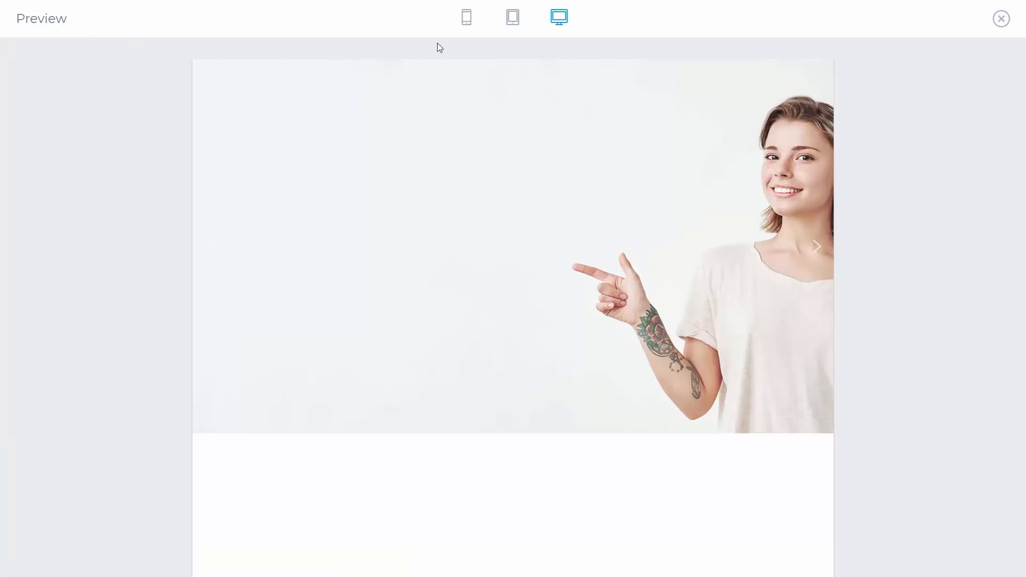
mouse_move(513, 50)
drag(513, 50, 533, 55)
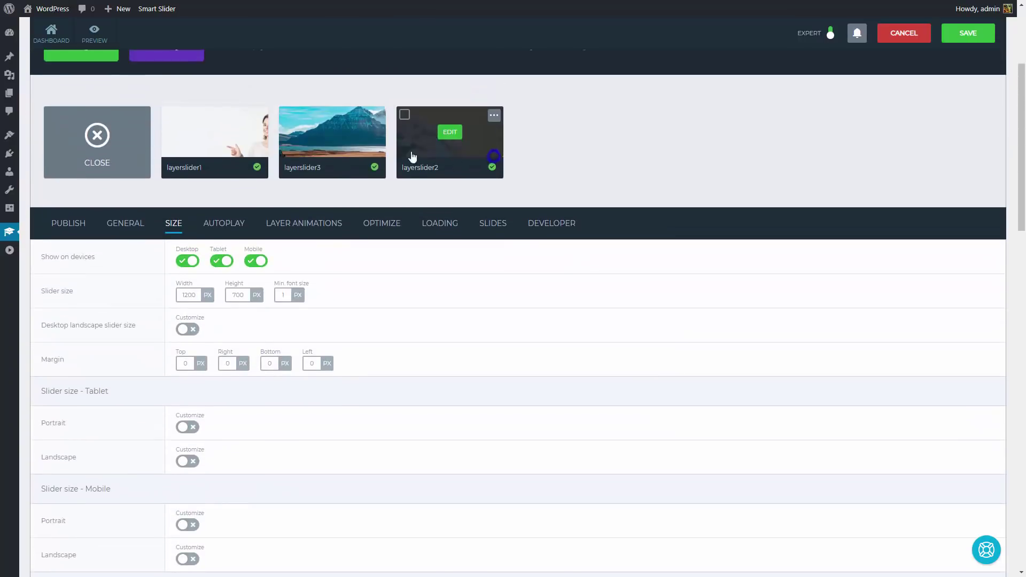
Step: On the first slide, fade the background image to 20% opacity
click(214, 145)
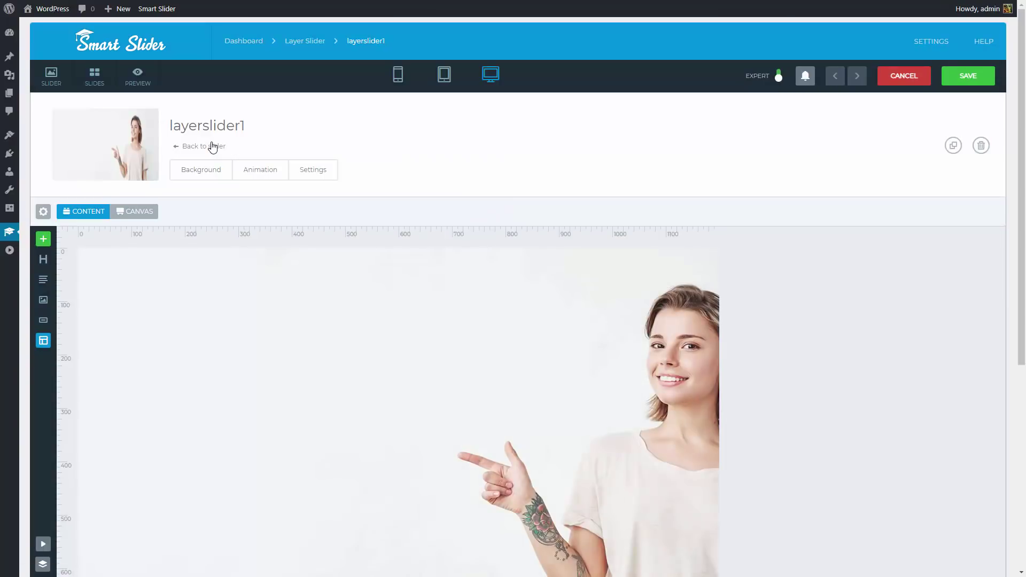
click(212, 174)
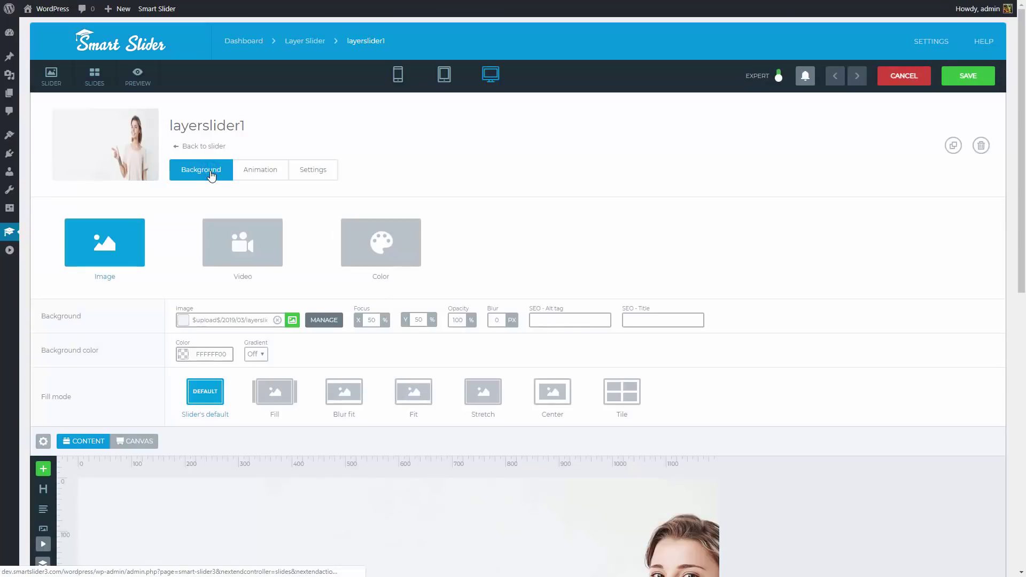
scroll(212, 175, down, 4)
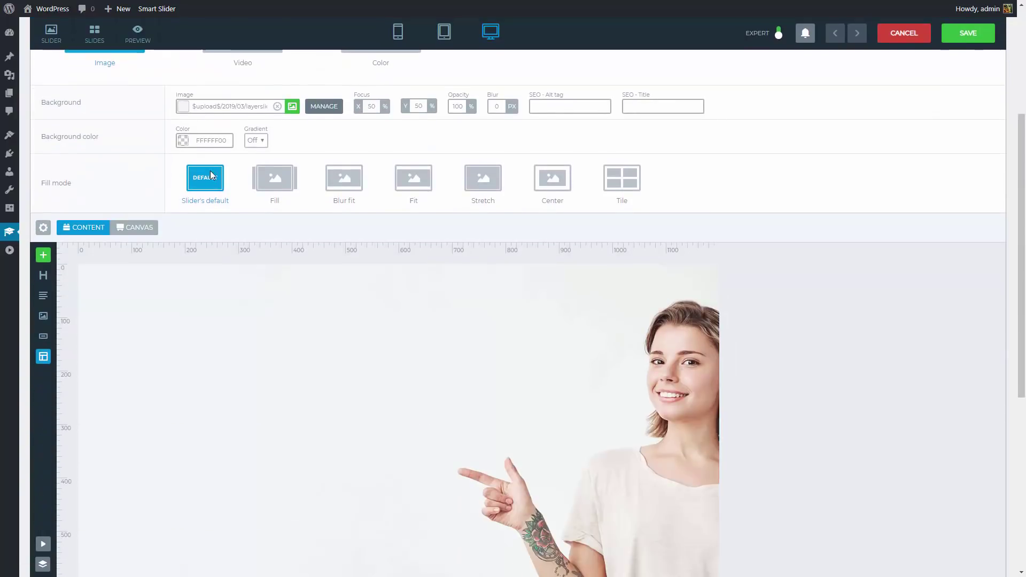
click(458, 106)
text(20)
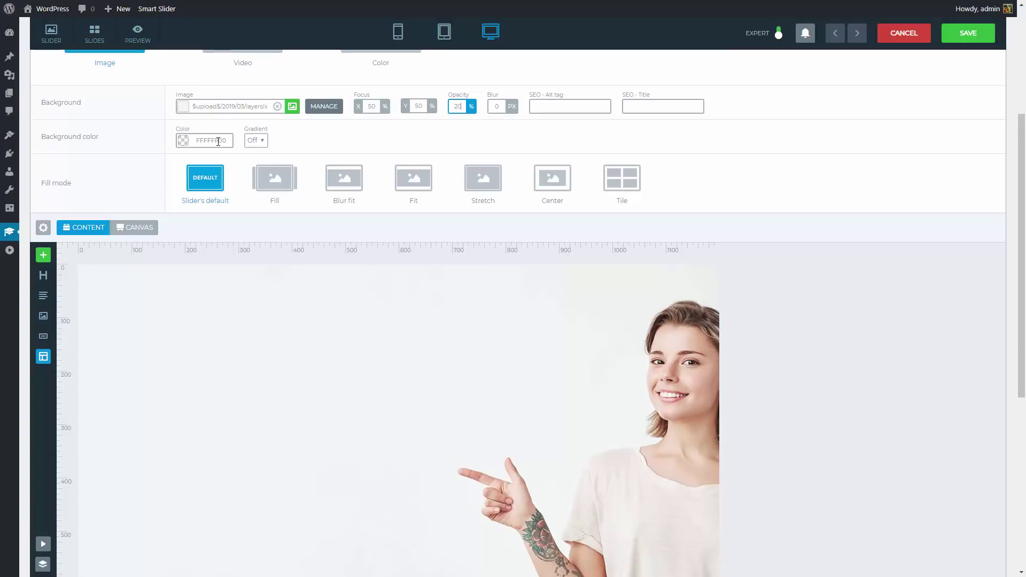
Step: Make the background a left-to-right gradient from 0155D1FF to 4319ABFF
double_click(218, 141)
text(0155D1FF)
click(255, 141)
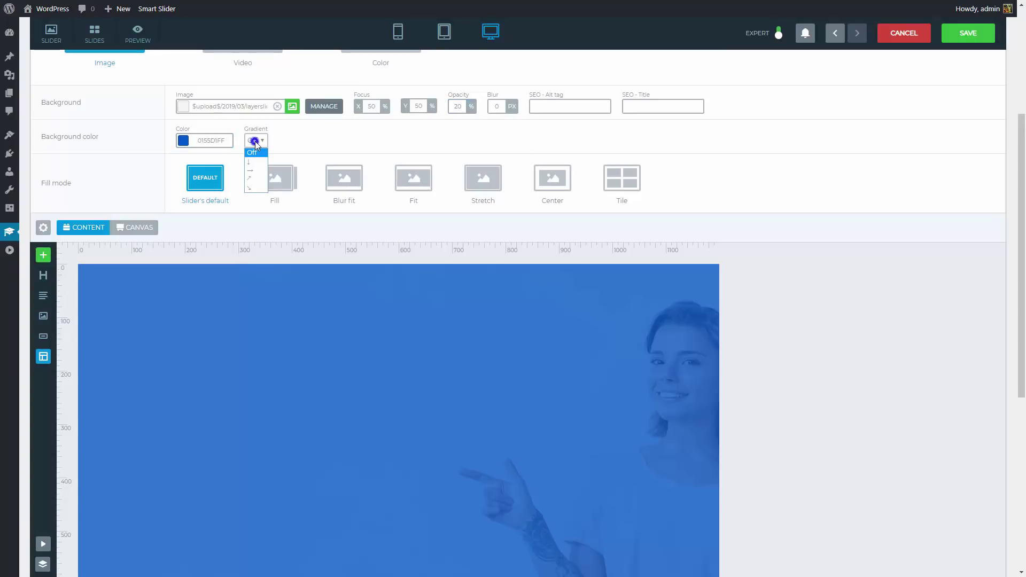
click(251, 170)
double_click(316, 141)
text(4319ABFFF)
scroll(316, 159, down, 3)
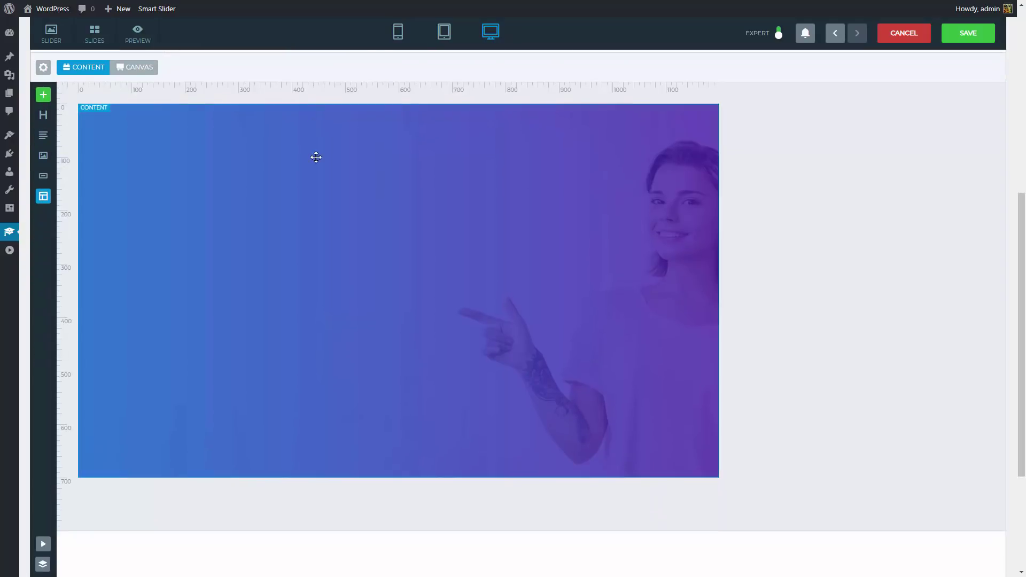
Step: Add a heading layer at the slide centre reading 'Hello.'
drag(43, 114, 380, 286)
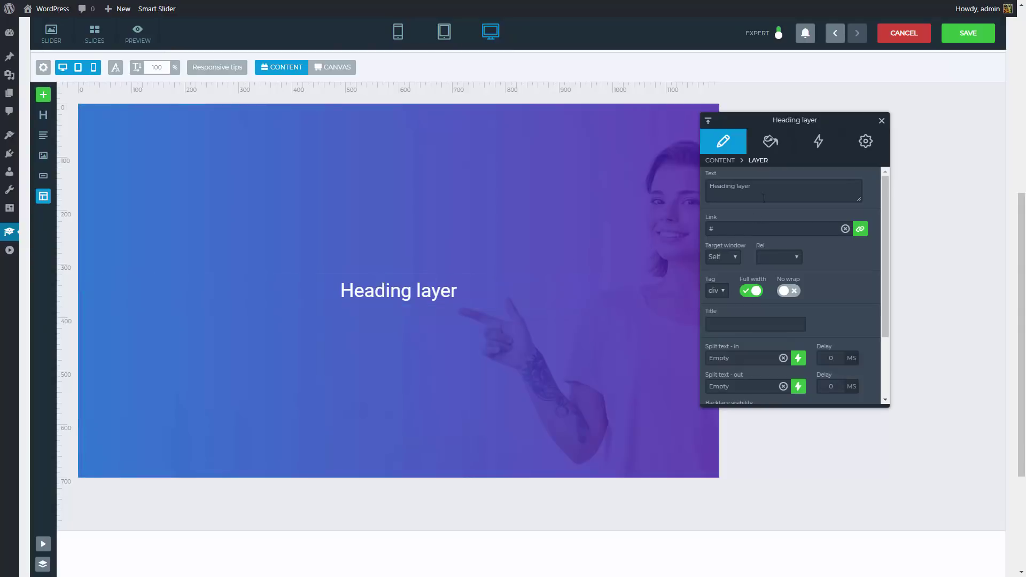
click(766, 191)
text(Hello.)
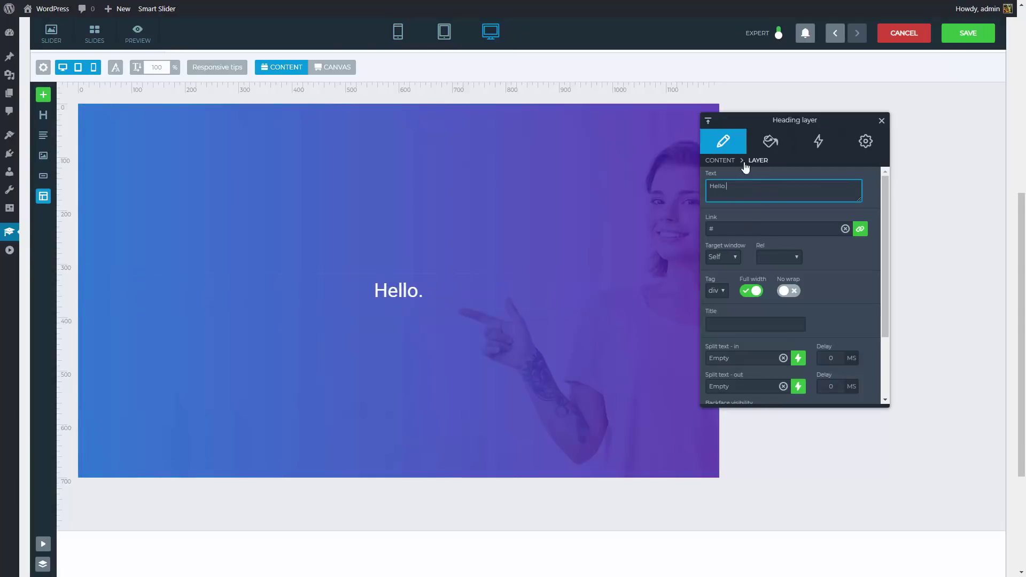
Step: Set the heading to Montserrat 700 Bold with 1.2 line height and no alignment
click(771, 143)
click(754, 237)
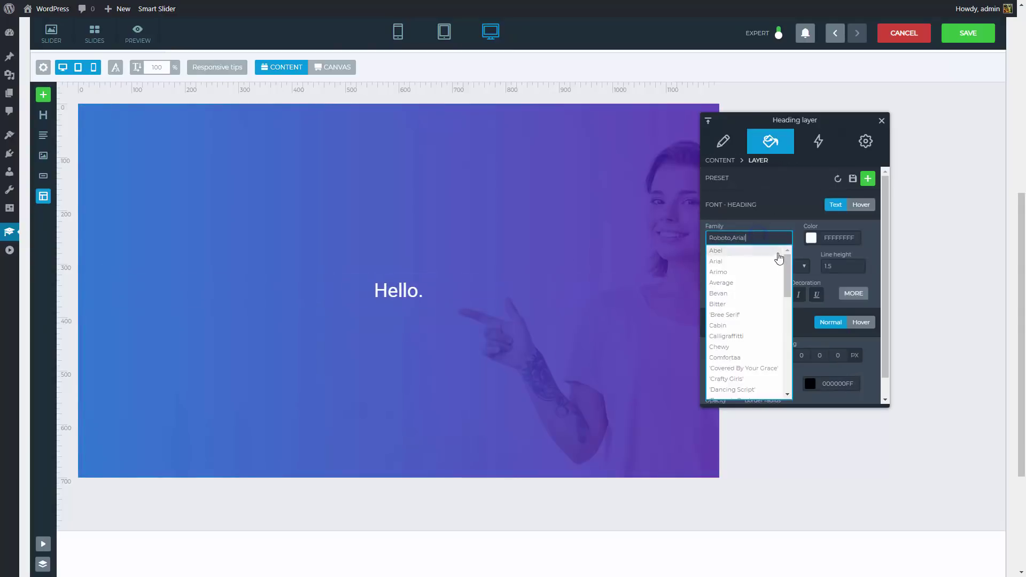
drag(785, 267, 790, 327)
click(753, 286)
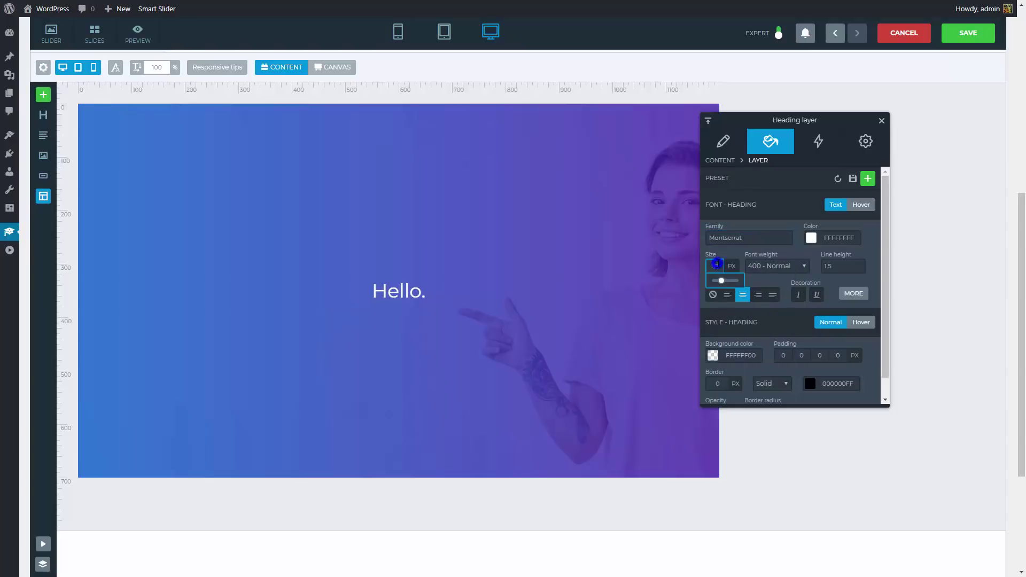
click(760, 266)
click(774, 346)
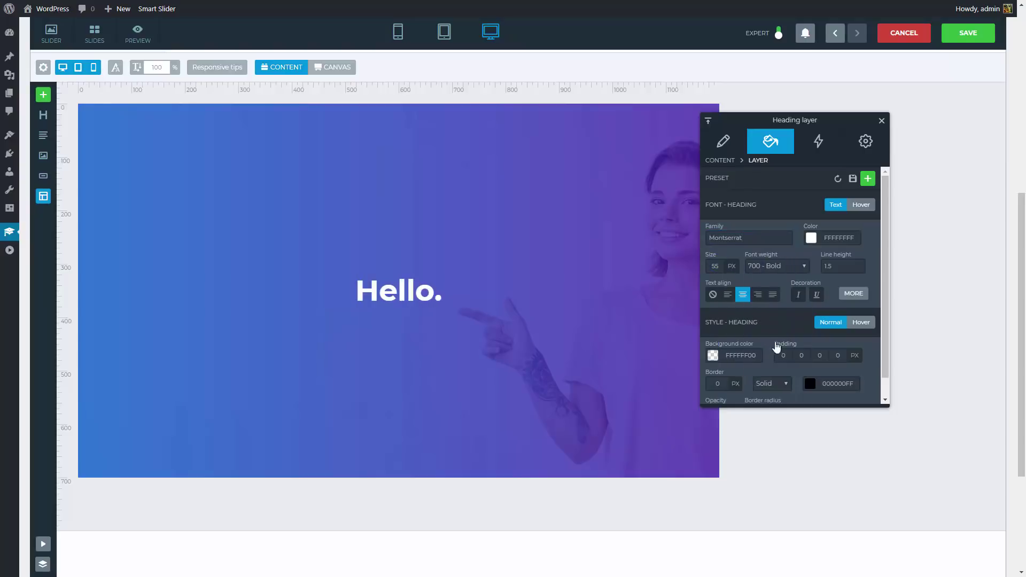
click(836, 266)
click(832, 301)
click(714, 296)
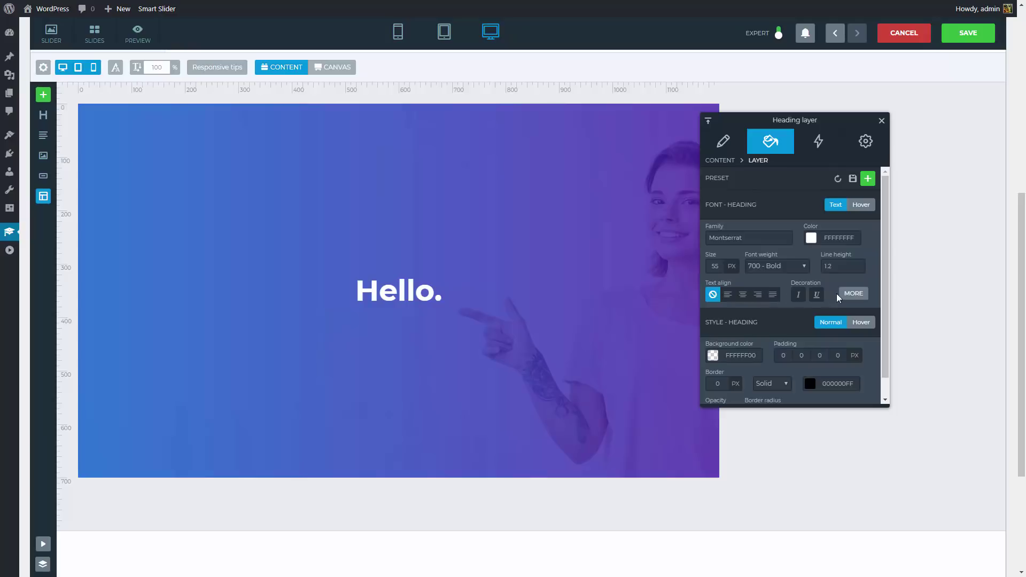
Step: Apply the Uppercase text transform to the heading
click(850, 294)
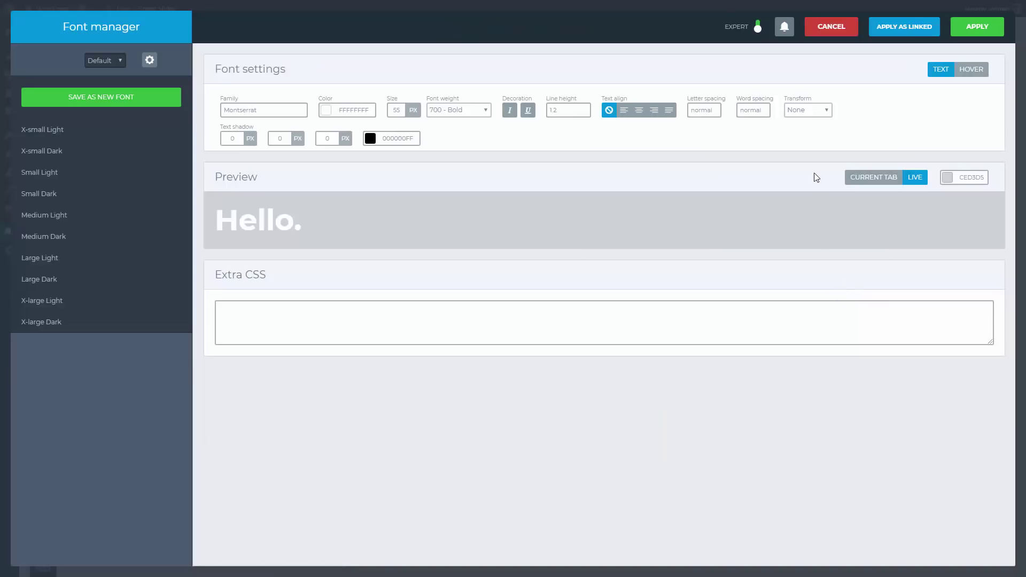
click(812, 116)
click(807, 142)
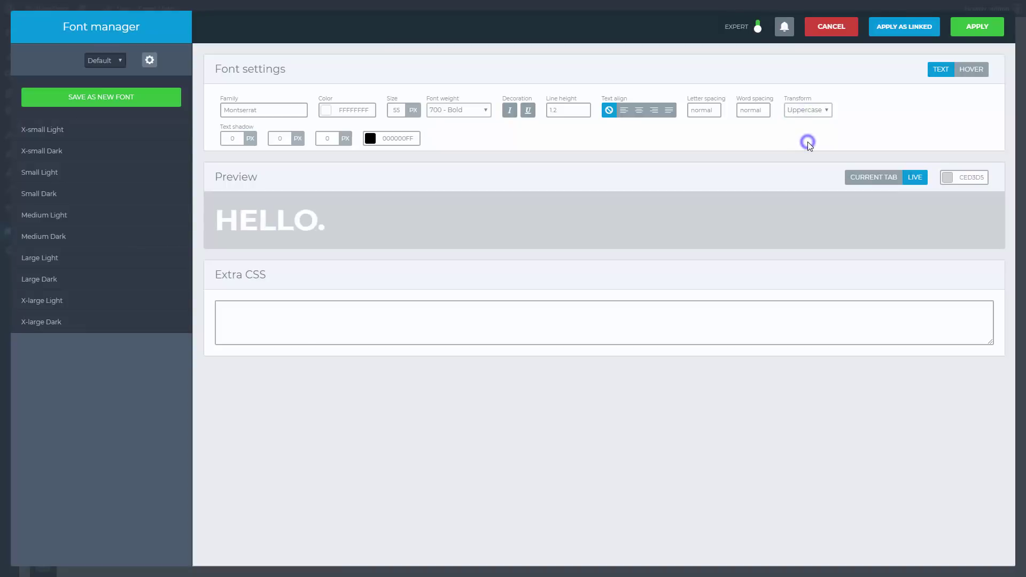
click(977, 26)
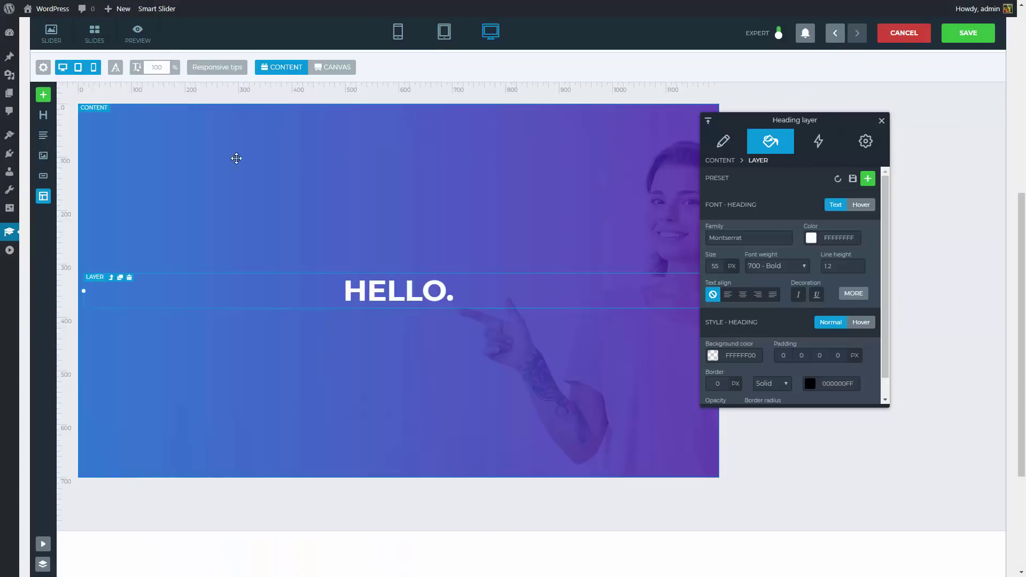
Step: Add a second heading below reading 'I am Megan.'
drag(43, 115, 365, 333)
click(741, 192)
key(ctrl+a)
text(I am Megan.)
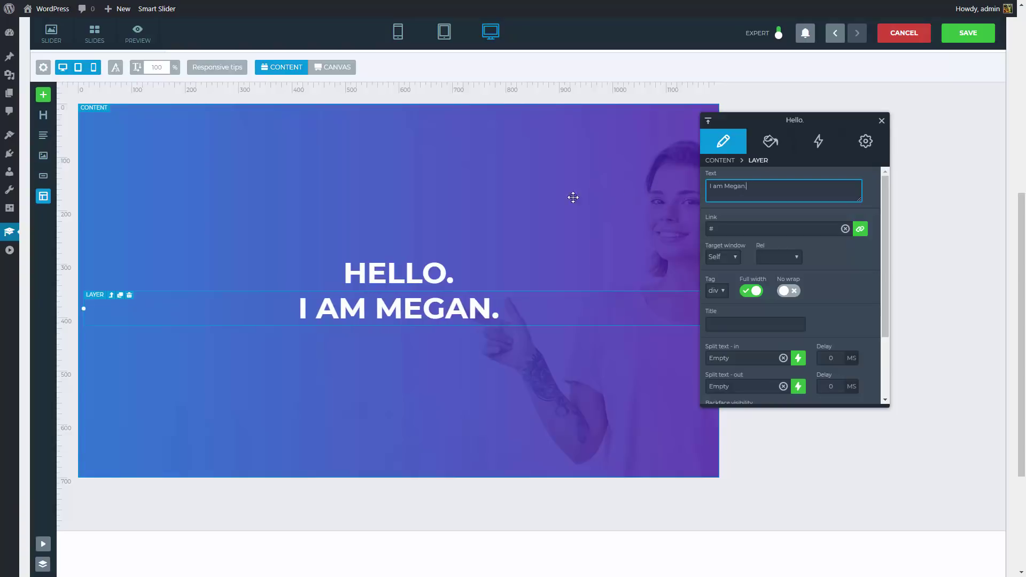
Step: Add an animated heading with no leading text and the phrase 'Ui&UX designer.'
click(44, 95)
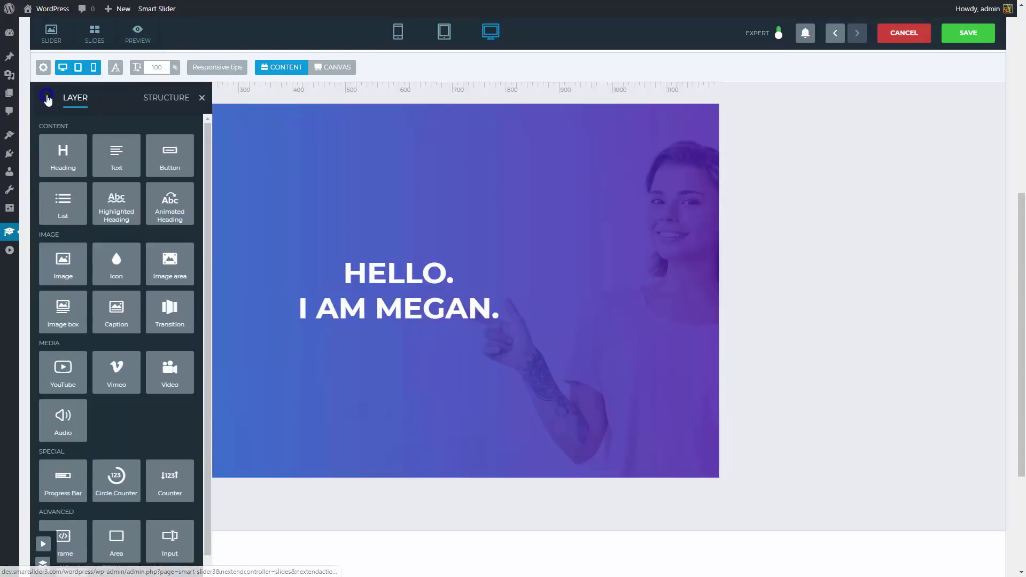
drag(166, 204, 398, 355)
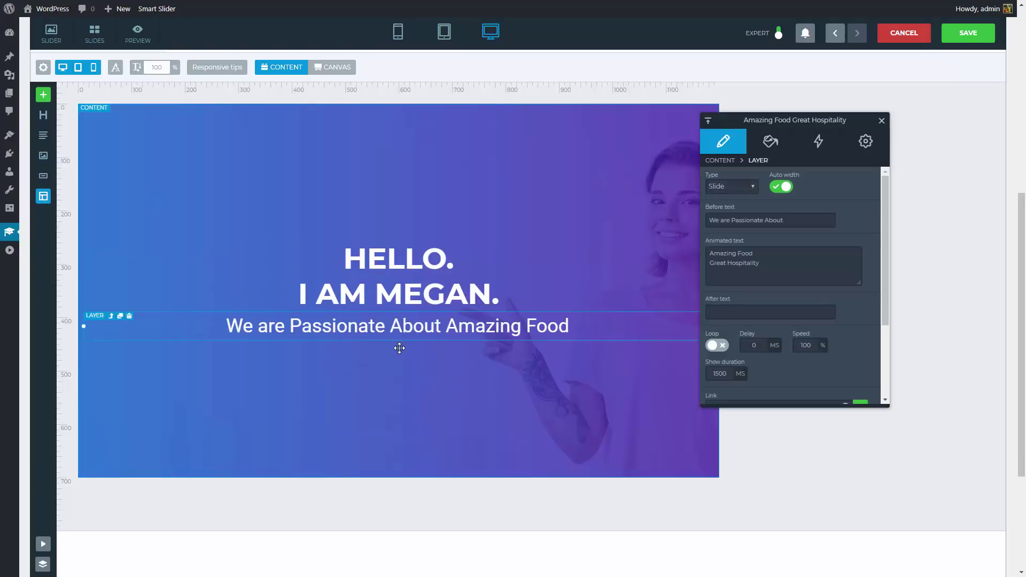
click(727, 225)
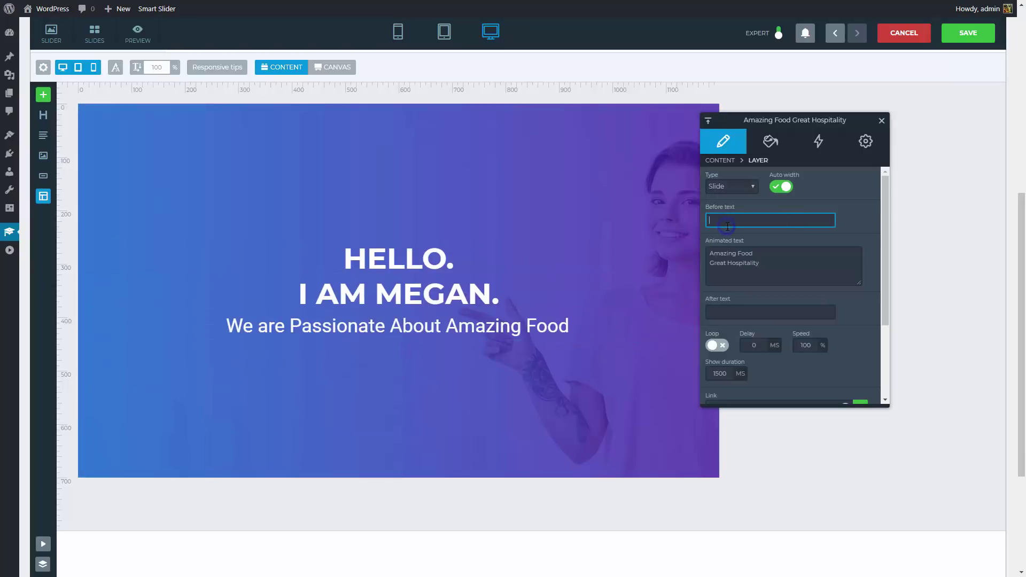
key(ctrl+a)
key(BackSpace)
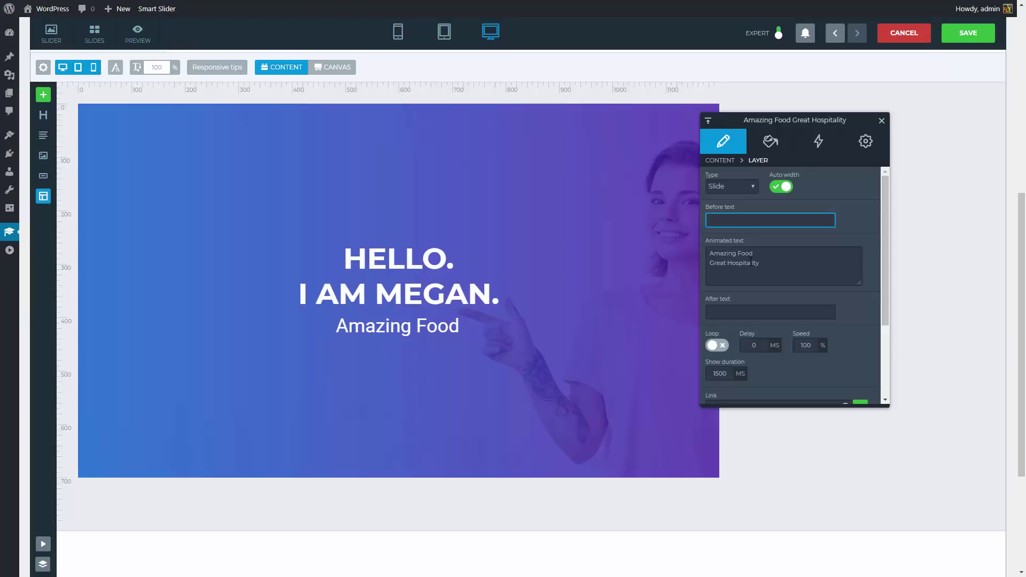
click(752, 262)
key(ctrl+a)
key(BackSpace)
text(Ui&UX designer.)
key(Return)
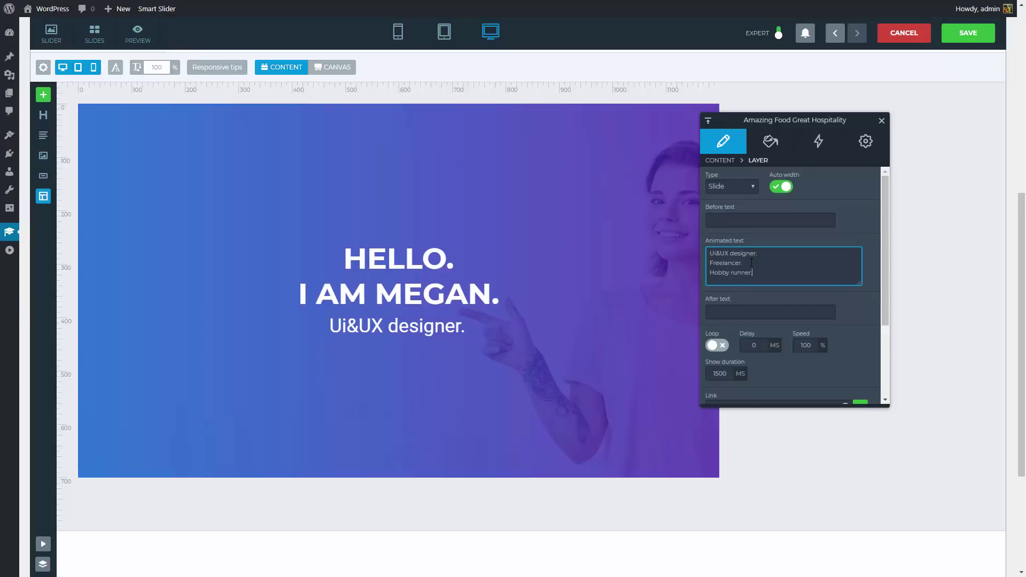
Step: Set the animation to looping Typewriter 2 in colour 3659B4 with 2500 ms duration
click(743, 189)
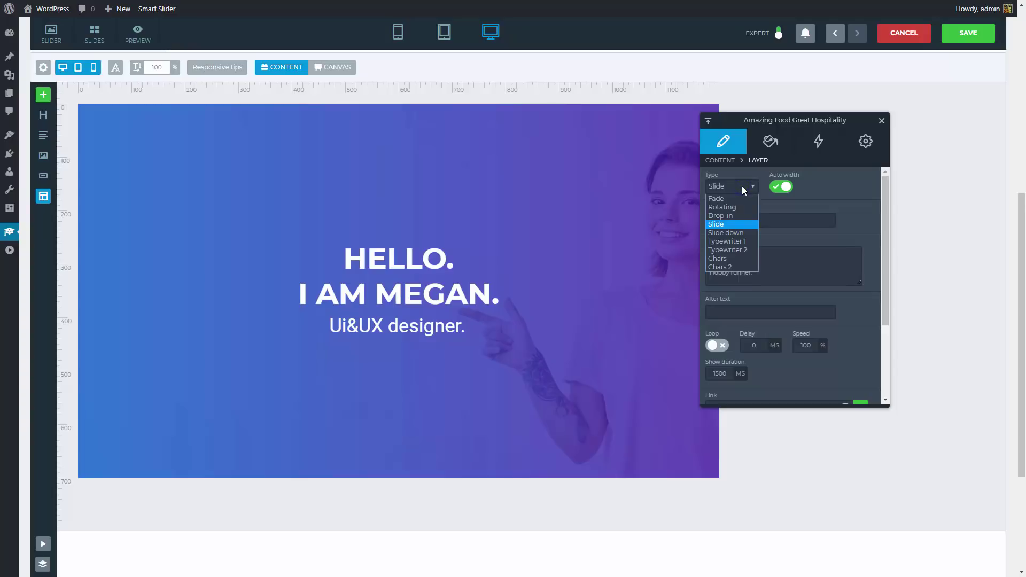
click(736, 250)
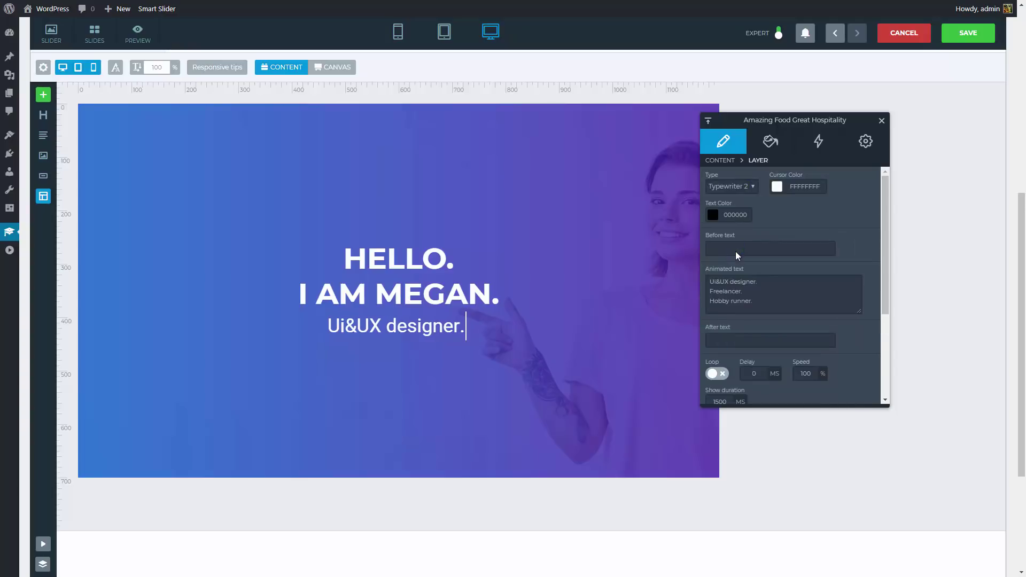
double_click(736, 215)
text(3659B4)
key(Return)
scroll(736, 217, down, 2)
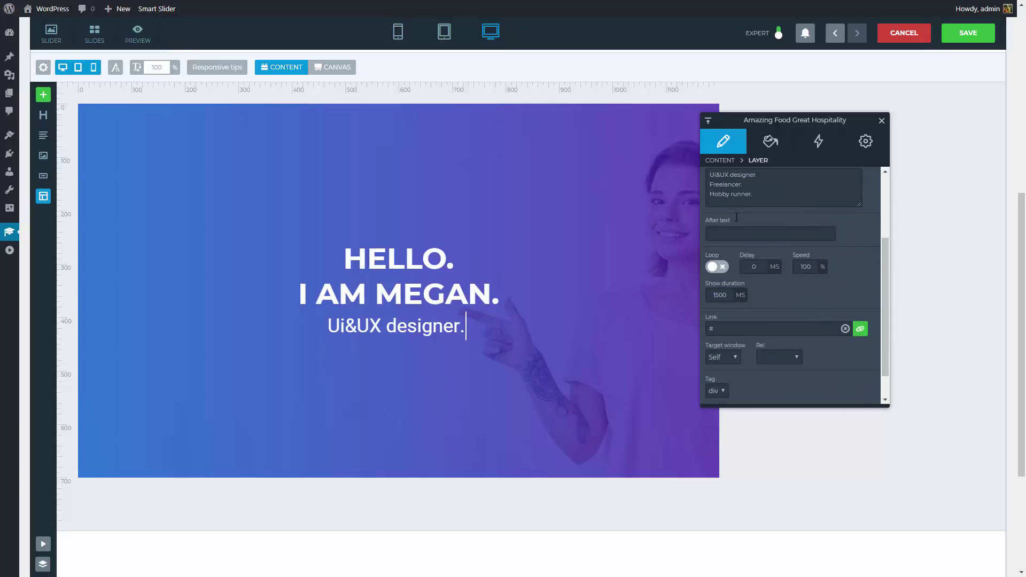
click(719, 269)
click(715, 295)
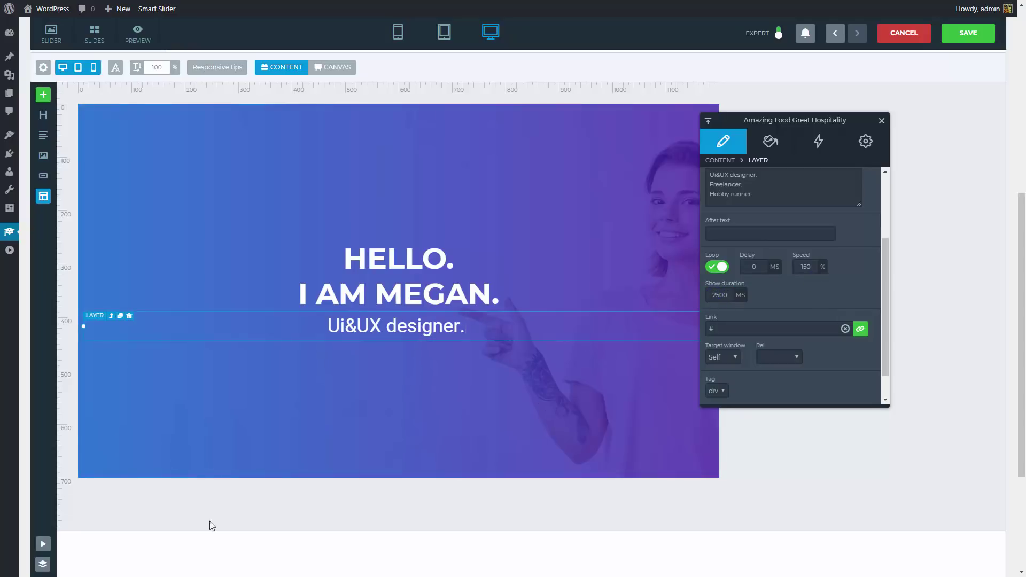
Step: Style the animated heading in Montserrat 55 px 700 Bold with 1.2 line height
click(43, 547)
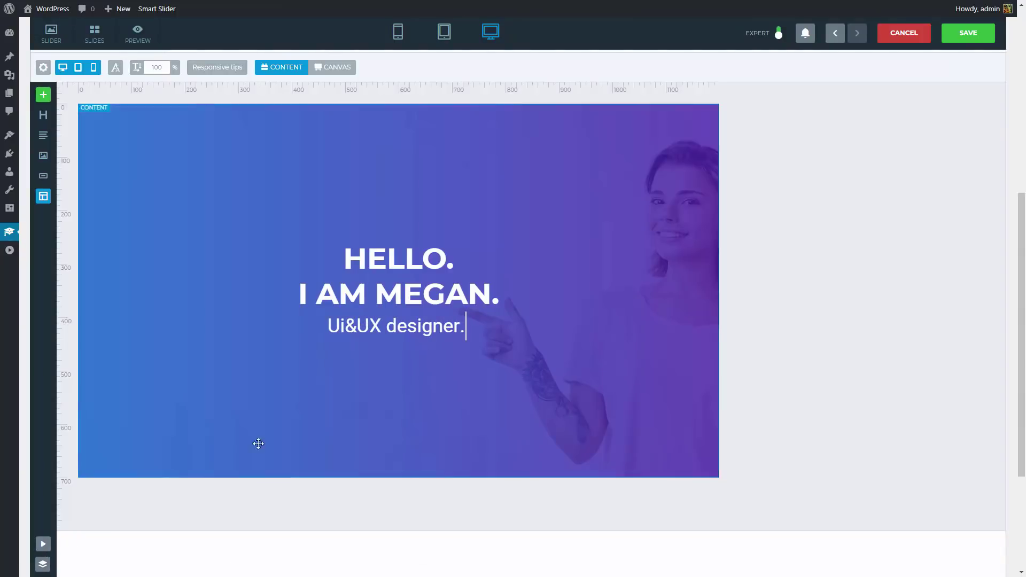
click(461, 319)
click(770, 141)
click(775, 216)
scroll(769, 296, down, 5)
click(765, 302)
double_click(717, 245)
text(55)
click(778, 246)
click(769, 321)
click(843, 246)
text(1.2)
Step: Make the animated heading uppercase
click(849, 281)
click(805, 111)
click(806, 135)
click(972, 28)
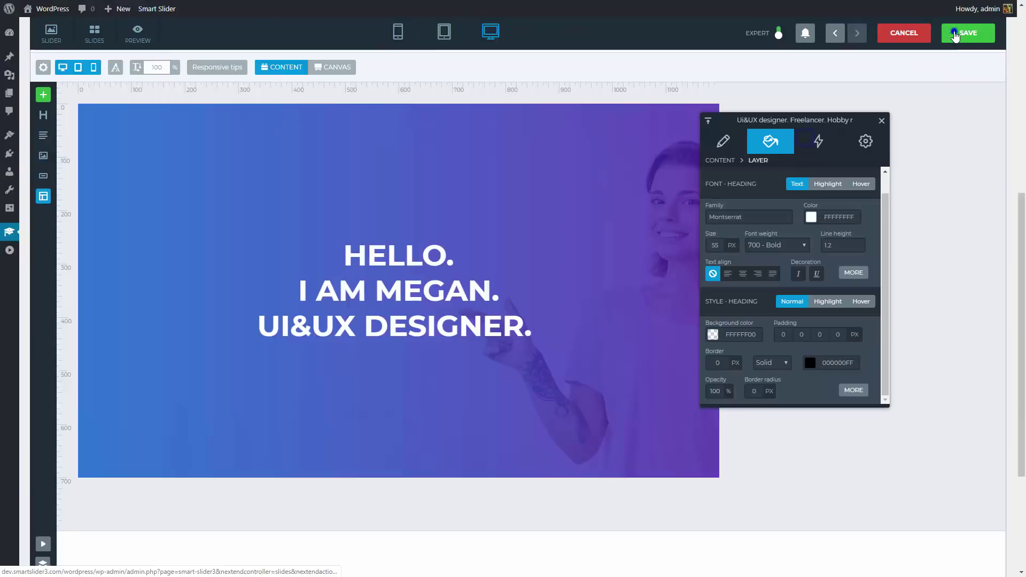
Step: Add a Text layer below the headings and select its placeholder text
drag(43, 135, 401, 357)
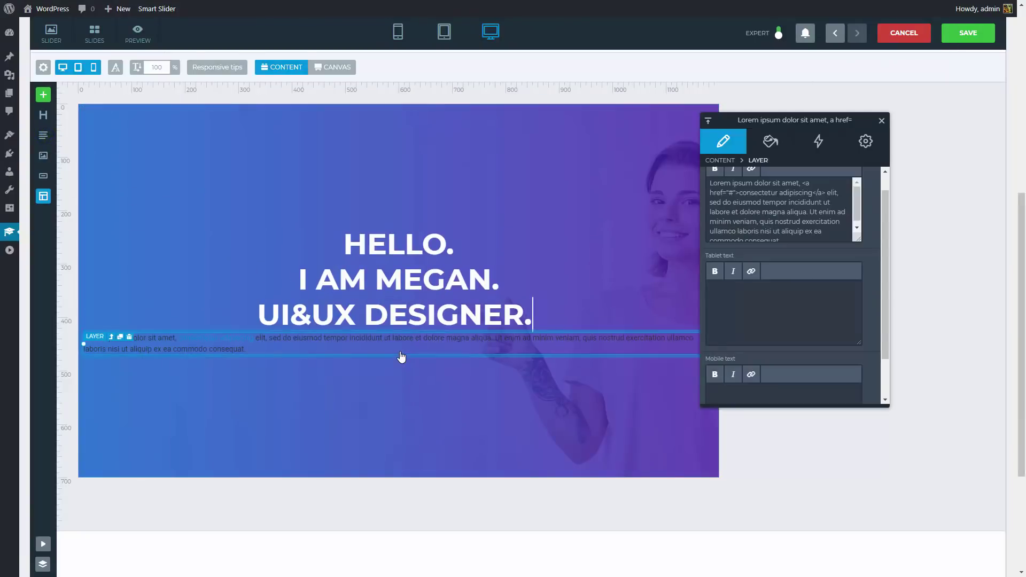
click(776, 232)
key(ctrl+a)
Step: Enter the 'I craft simple & clean design…' description, bolding both key phrases
text(I craft <b>simple & clean design</b> dolutions <b>for web & mobile</b>. Want to see more? Take a look at my work.)
drag(730, 204, 780, 204)
click(715, 189)
drag(709, 214, 767, 213)
click(715, 189)
Step: Set the description font to Bitter in semi-transparent black 000000AB
click(772, 152)
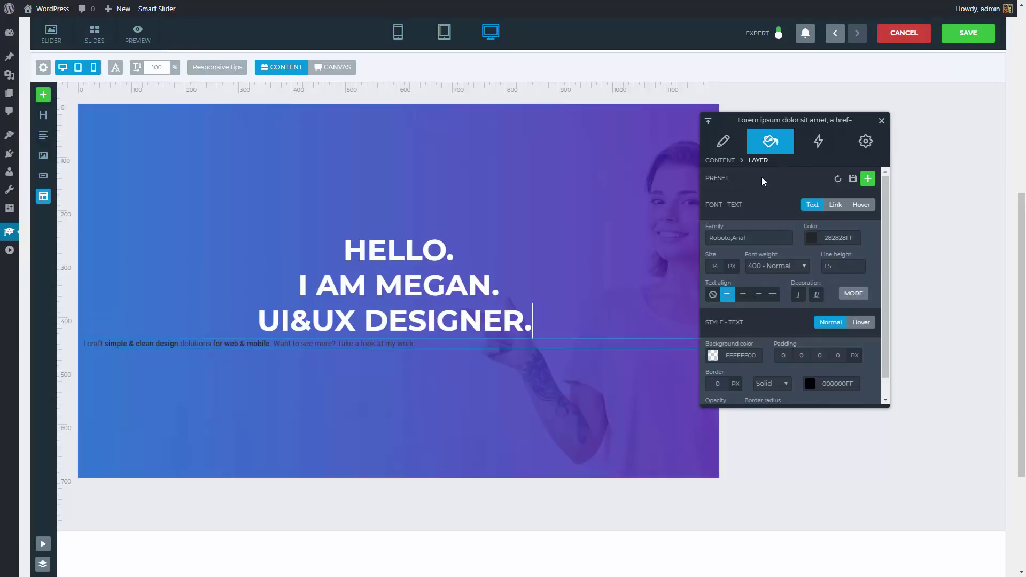
click(711, 239)
text(Bitter)
key(Return)
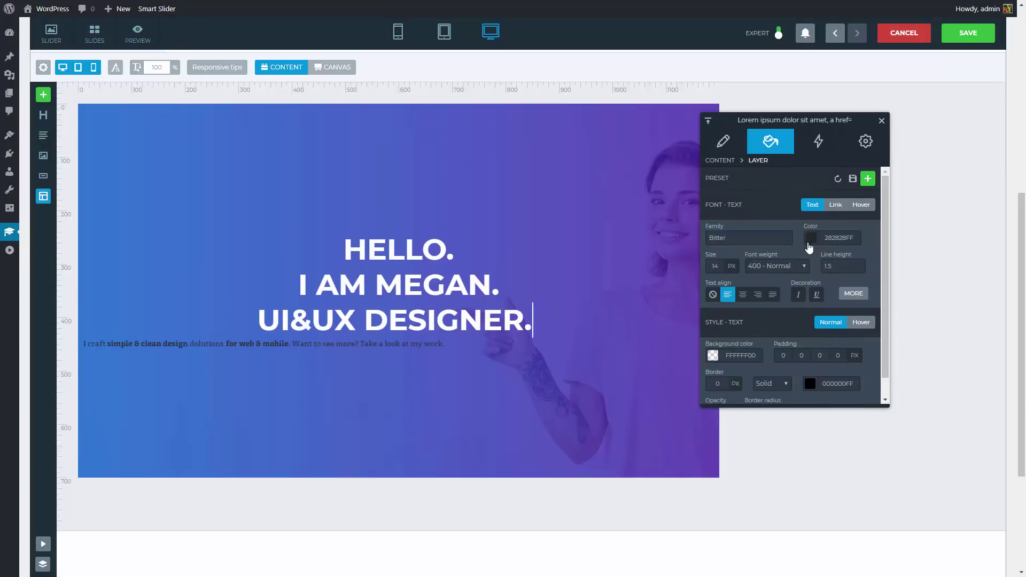
click(814, 245)
text(000000AB)
key(Return)
Step: Give the description a 22 px font size and 1.6 line height
double_click(716, 265)
text(22)
click(726, 254)
drag(832, 264, 829, 265)
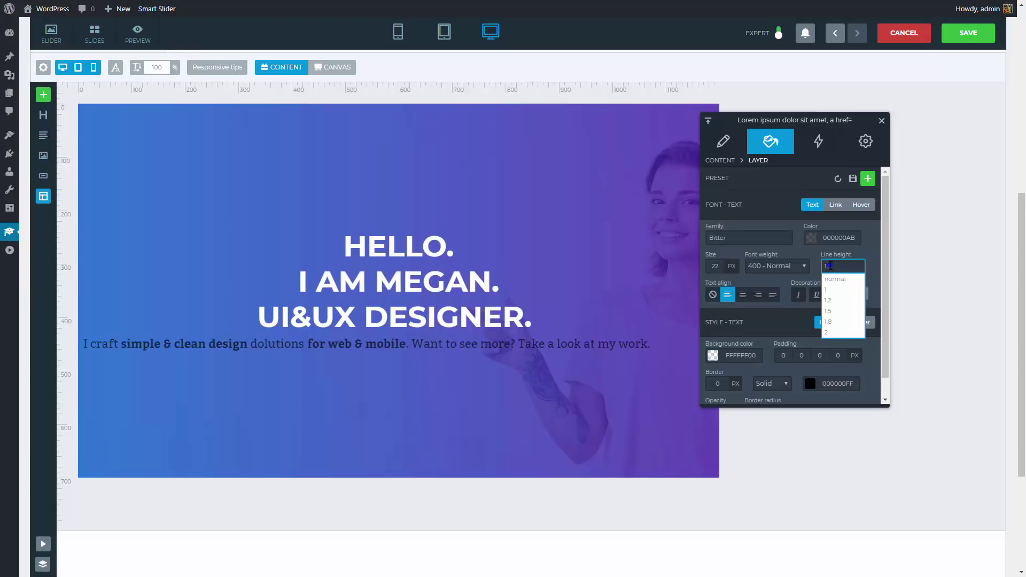
text(.6)
key(Return)
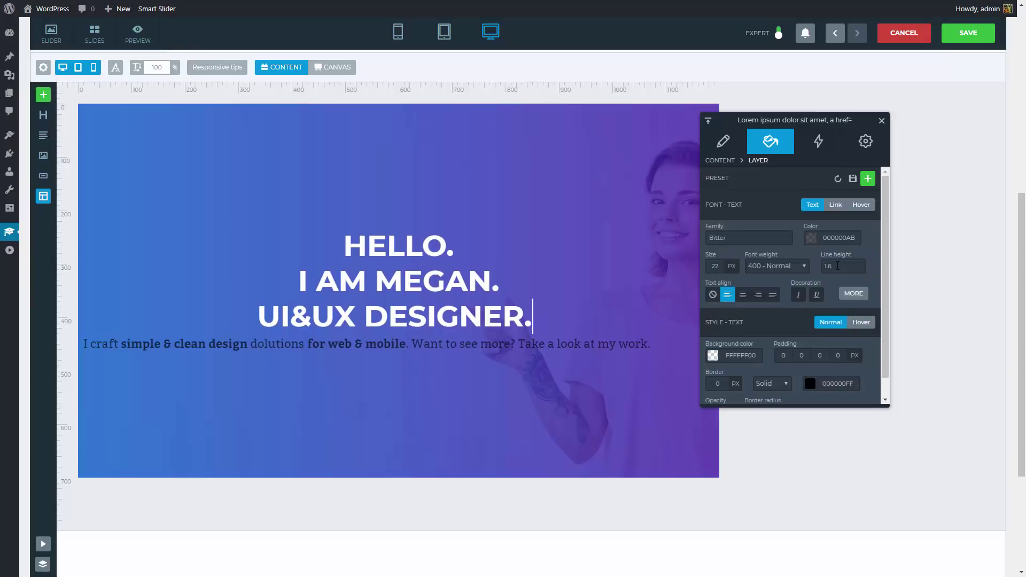
Step: Narrow the content area to 680 px, align and position it left, with 40 px left padding
click(714, 295)
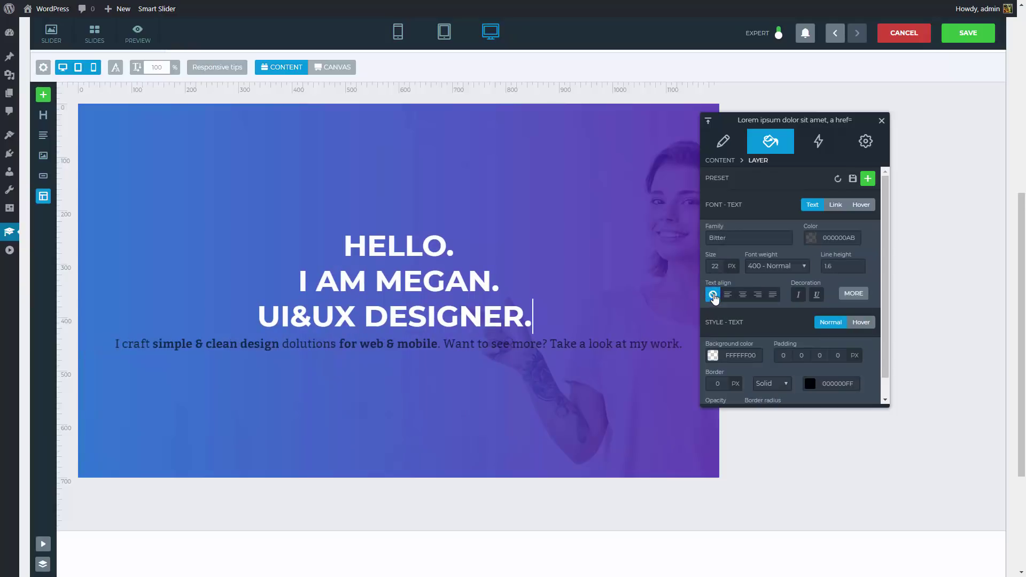
drag(757, 121, 793, 121)
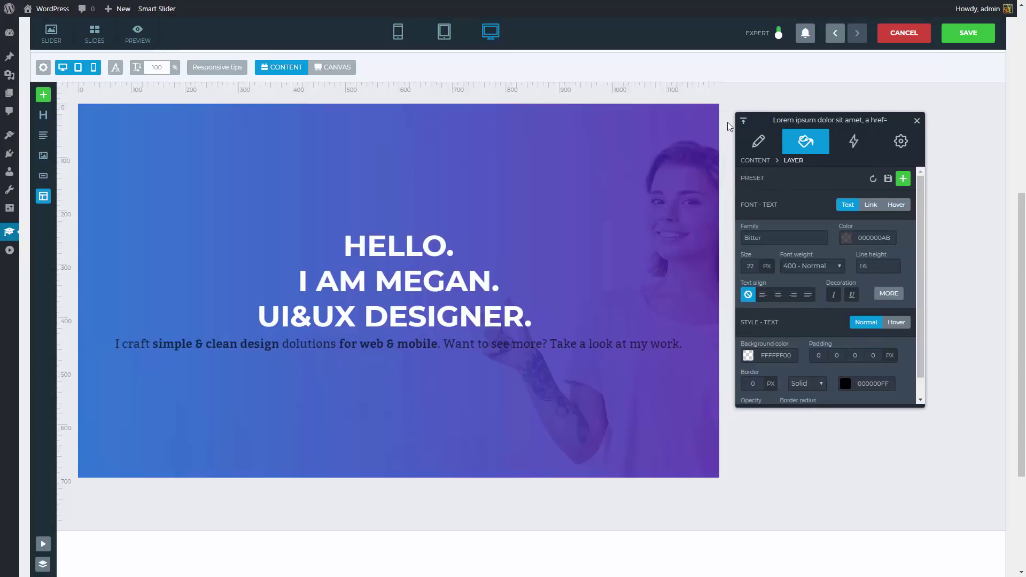
click(706, 121)
drag(720, 291, 581, 290)
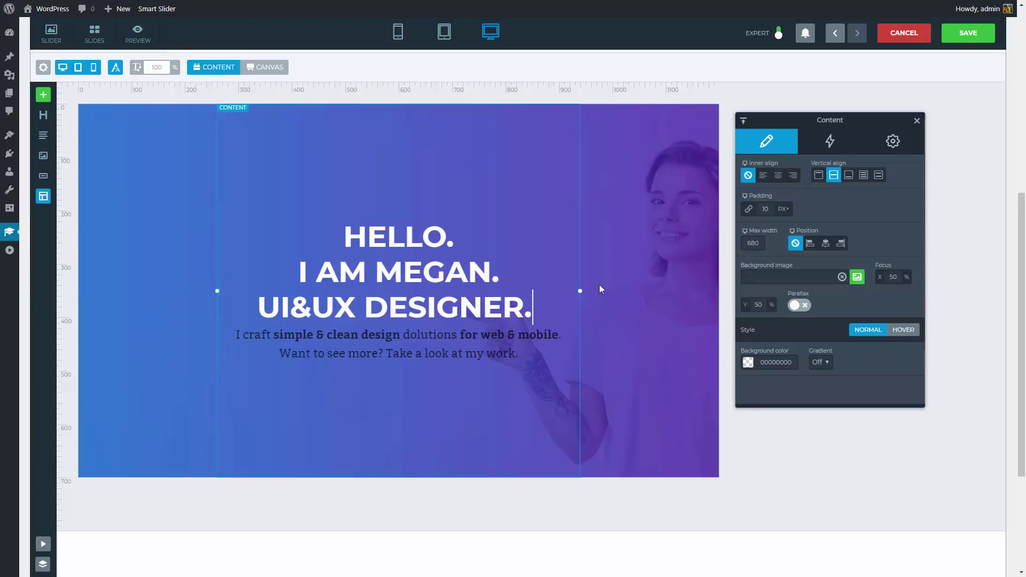
click(764, 178)
click(810, 244)
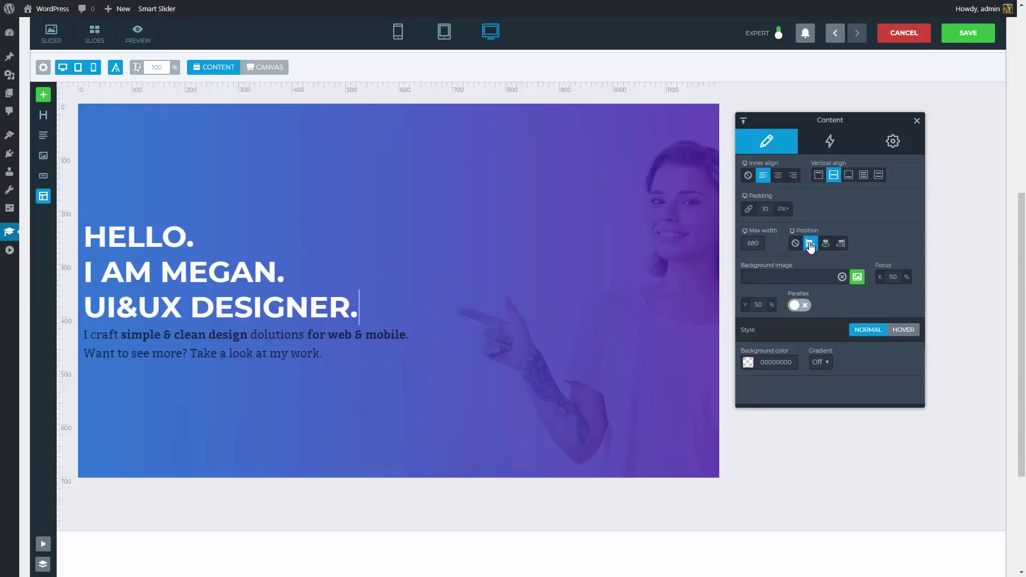
drag(79, 253, 96, 252)
Step: Add a two-column row below the description with a button in the first column
click(44, 197)
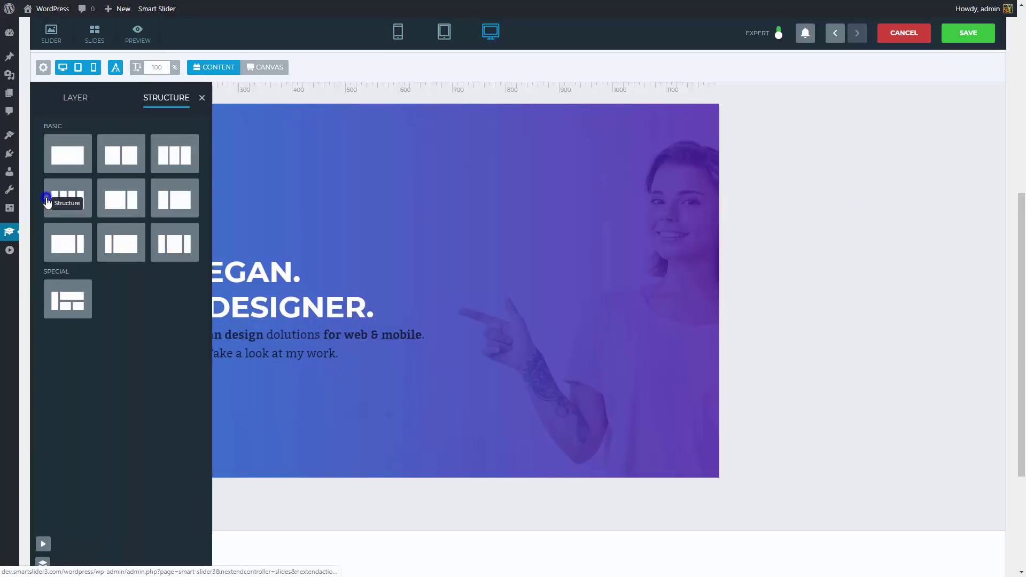
drag(143, 186, 257, 364)
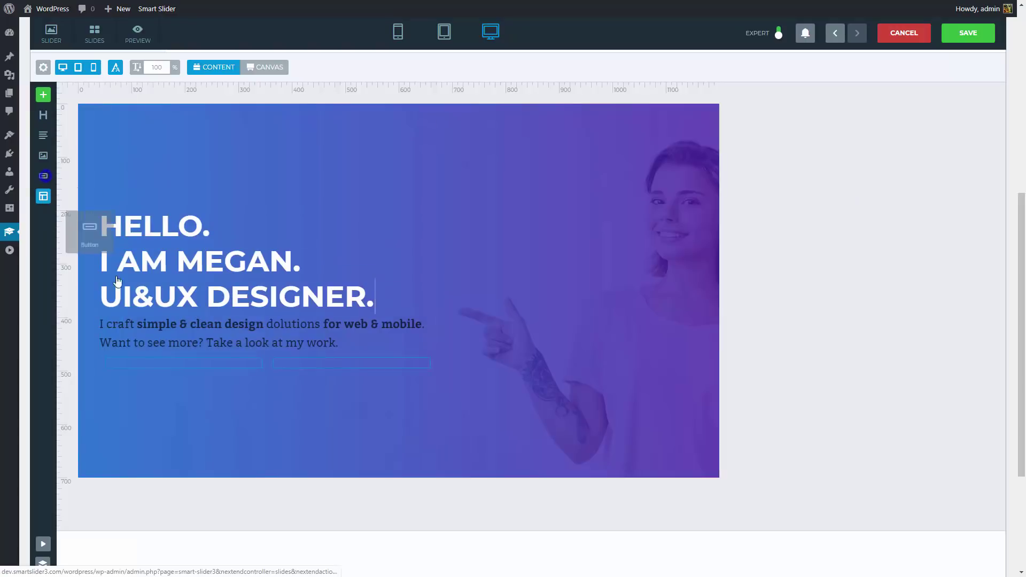
drag(129, 296, 178, 369)
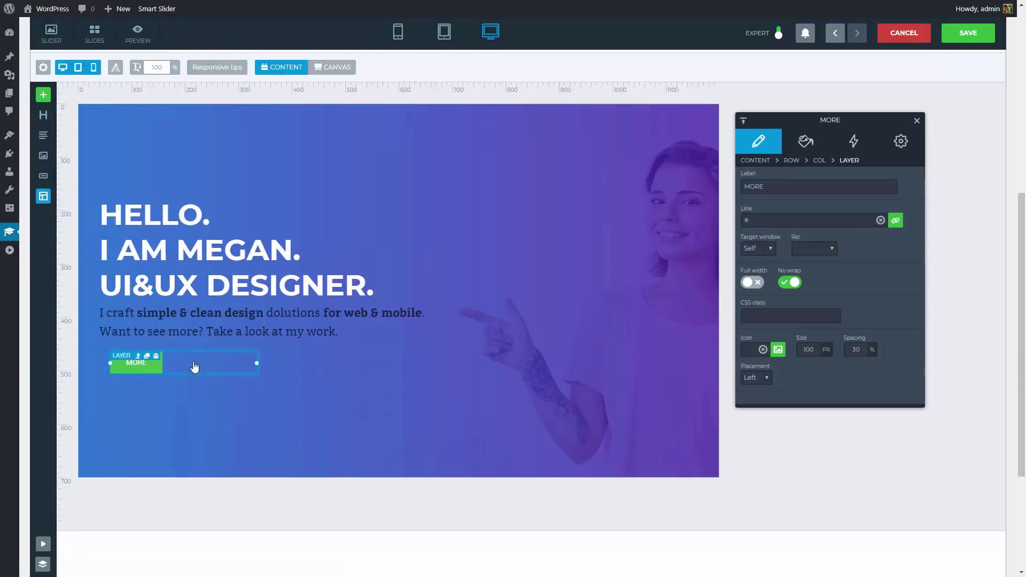
Step: Label the button MY WORKS and link it to the Next Slide action
double_click(749, 186)
text(MY WORKS)
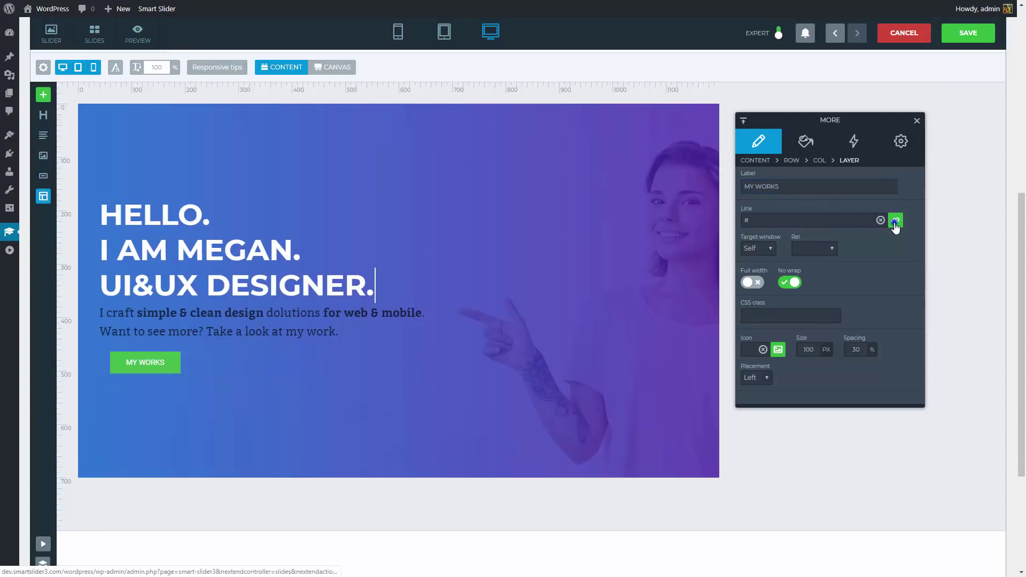
click(895, 221)
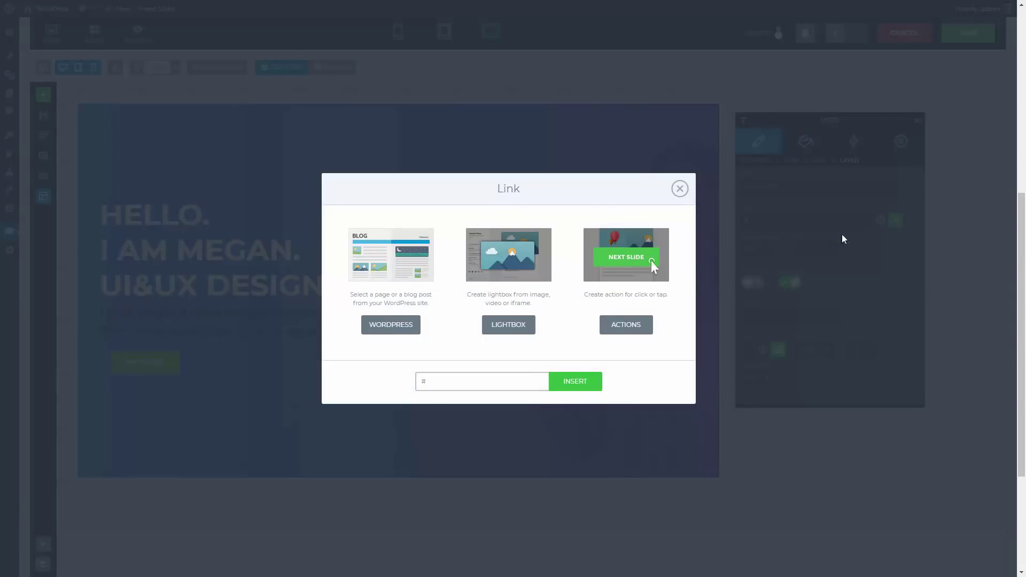
click(629, 296)
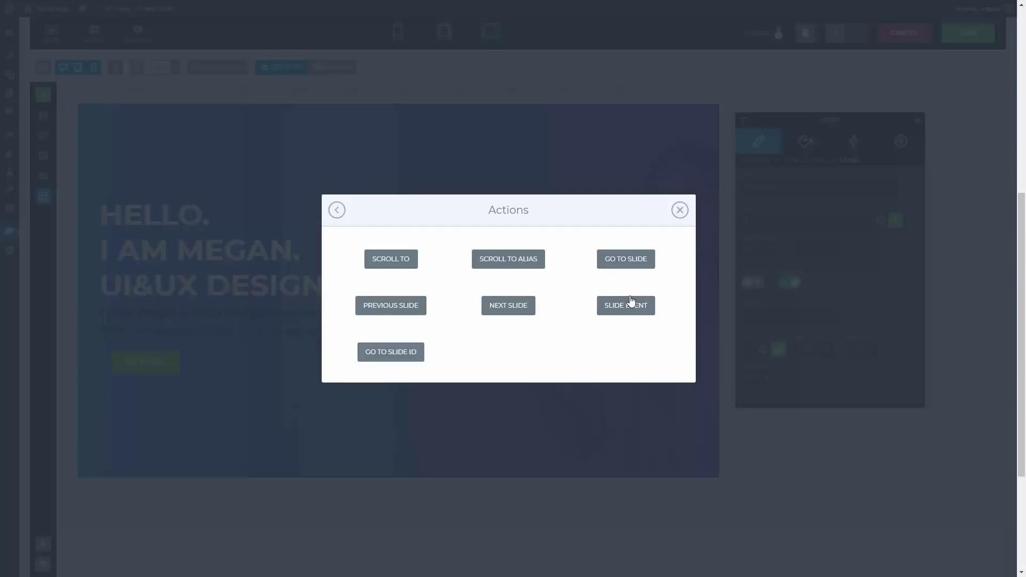
click(548, 323)
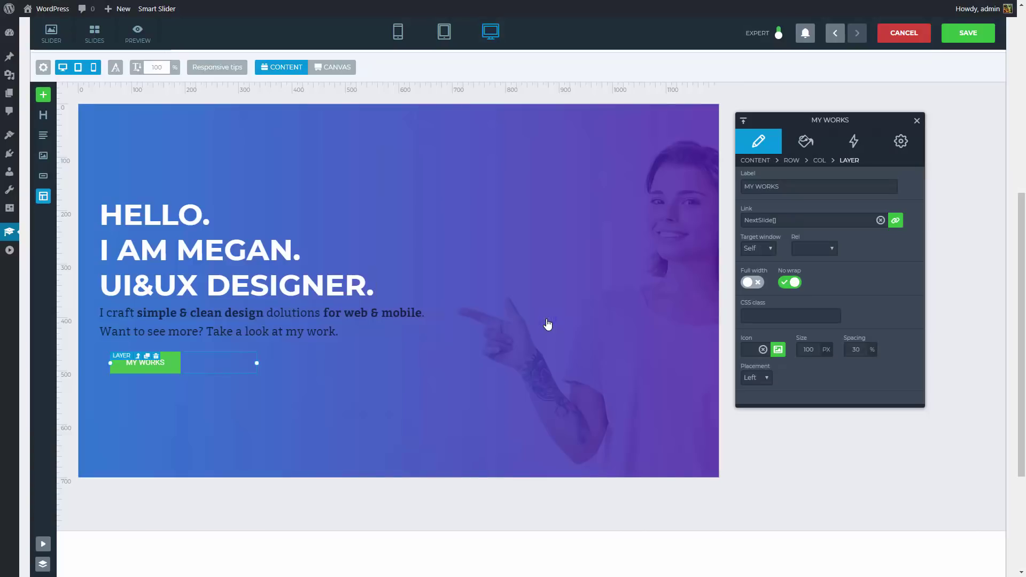
Step: Set the MY WORKS button text to blue Montserrat with adjusted letter spacing
click(806, 141)
click(796, 237)
scroll(807, 267, down, 5)
click(765, 300)
click(879, 238)
text(013CA1FF)
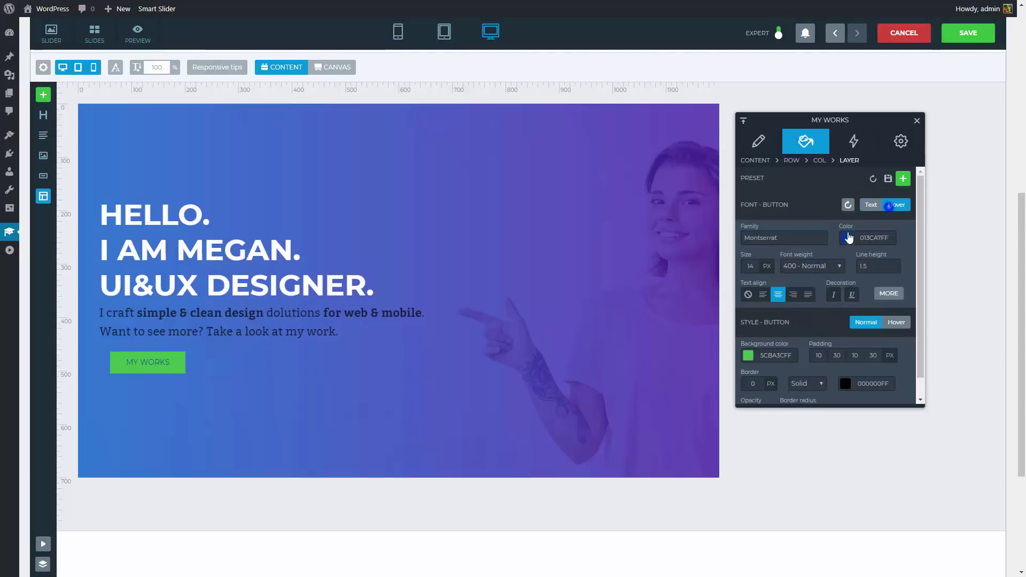
click(889, 293)
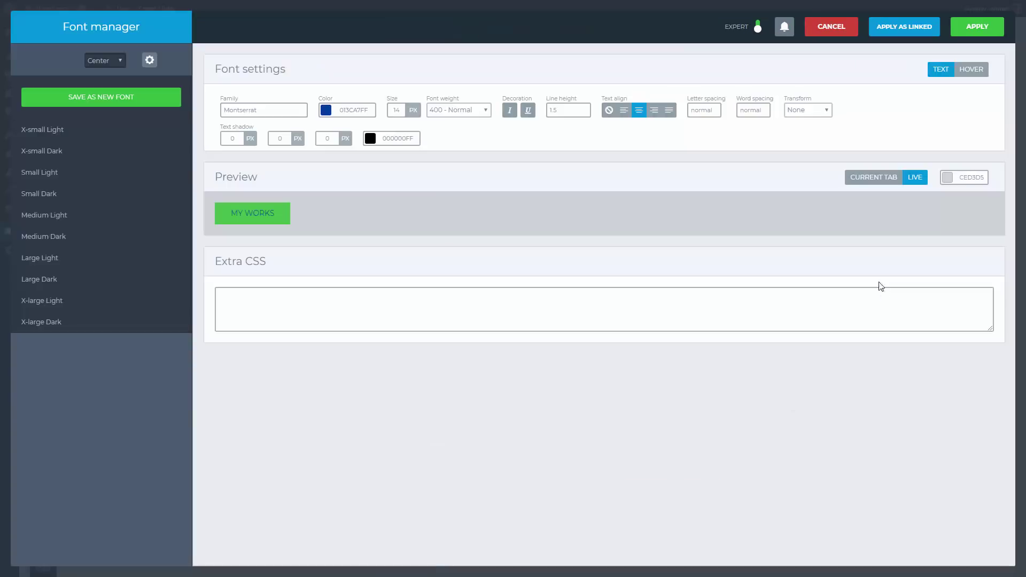
click(703, 109)
click(709, 138)
click(968, 27)
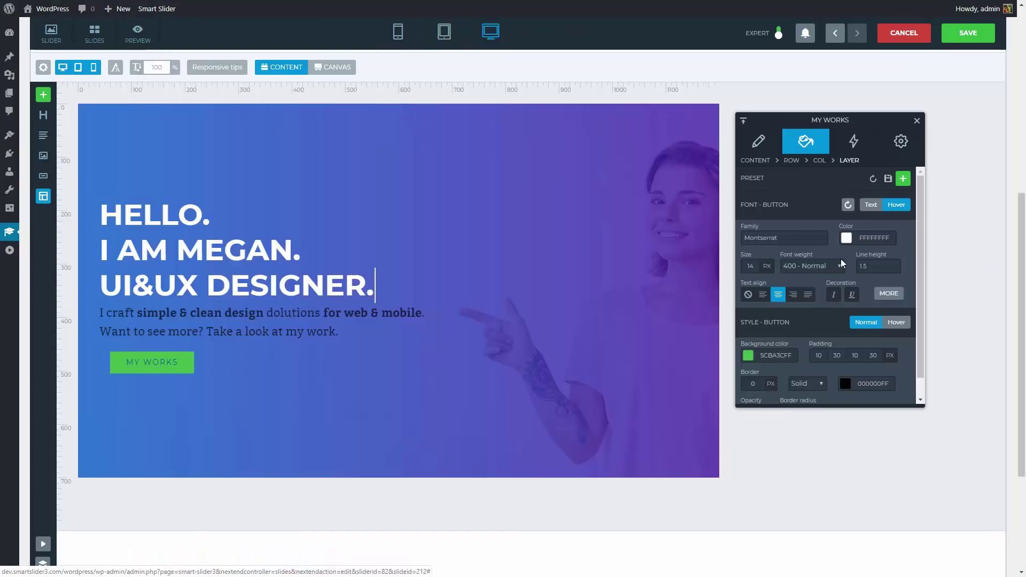
Step: Give the button a white background and 1 / 2.2 EM padding
click(748, 355)
click(807, 375)
click(818, 356)
text(1)
key(Tab)
text(2.2)
key(Tab)
text(1)
key(Tab)
text(2.2)
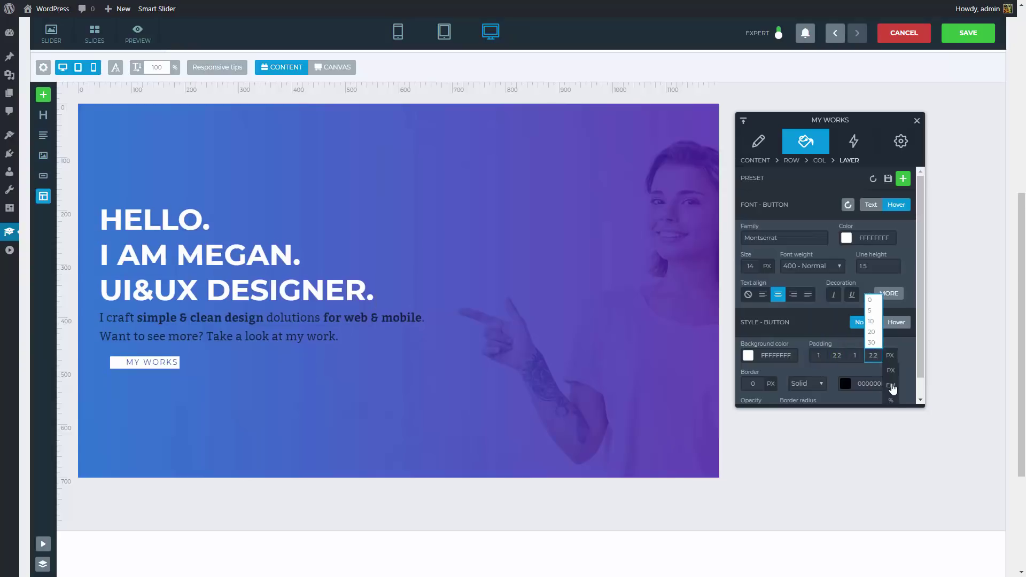
click(889, 355)
click(890, 385)
Step: Add a 2px white border, 99px corner radius and a transparent hover background
scroll(837, 377, down, 1)
click(754, 363)
text(4)
key(BackSpace)
text(2)
click(846, 362)
click(878, 383)
click(789, 391)
click(792, 387)
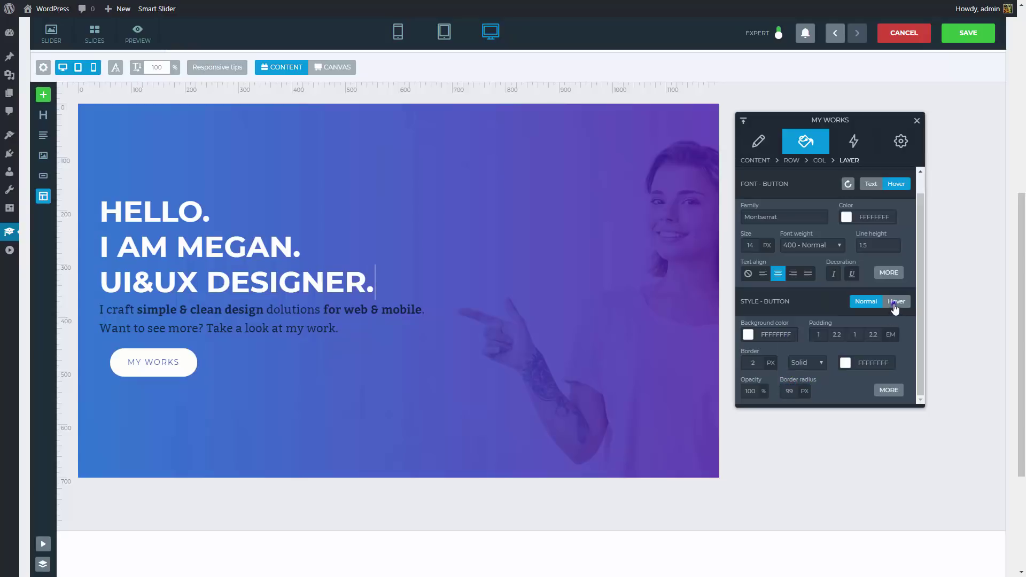
click(748, 335)
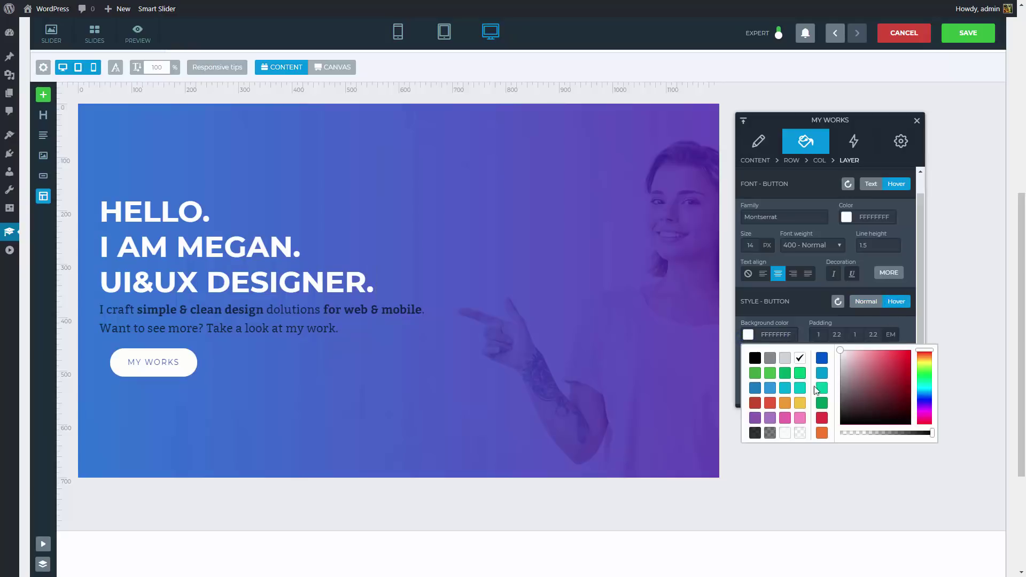
drag(855, 436, 837, 434)
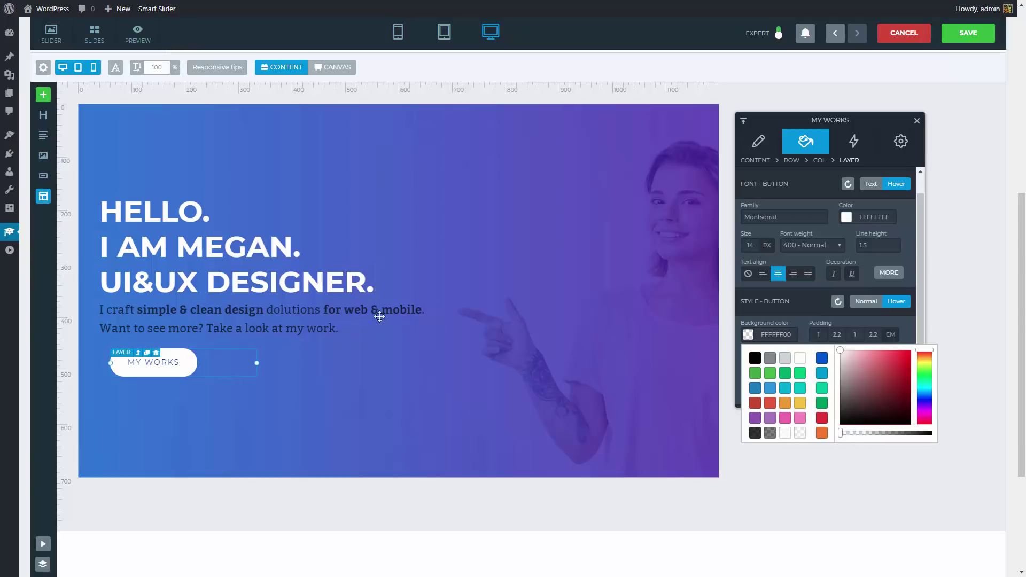
Step: Add a CONTACT button beside MY WORKS that goes to slide 4
drag(43, 176, 351, 370)
drag(775, 186, 728, 184)
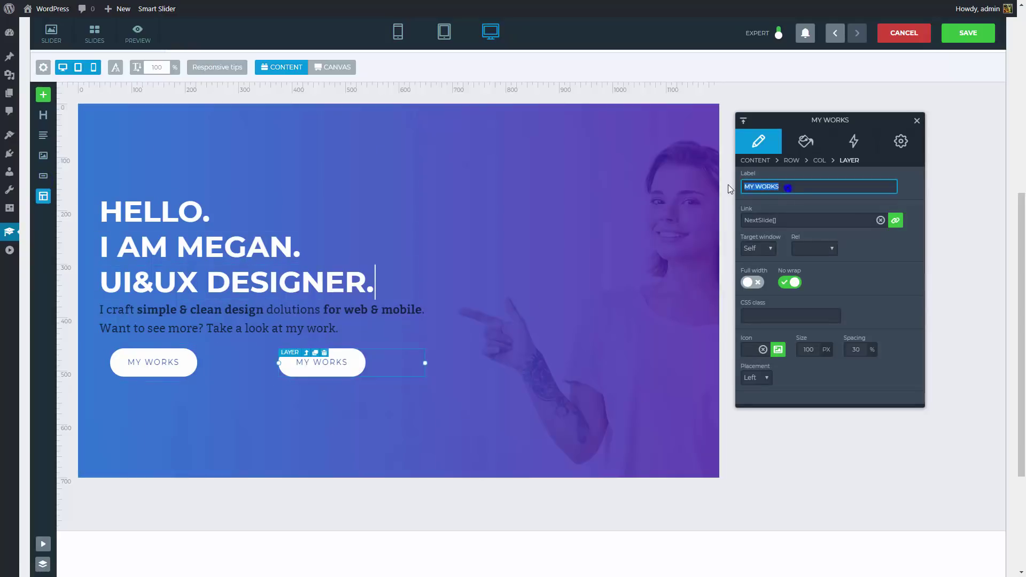
text(CONTACT)
click(895, 221)
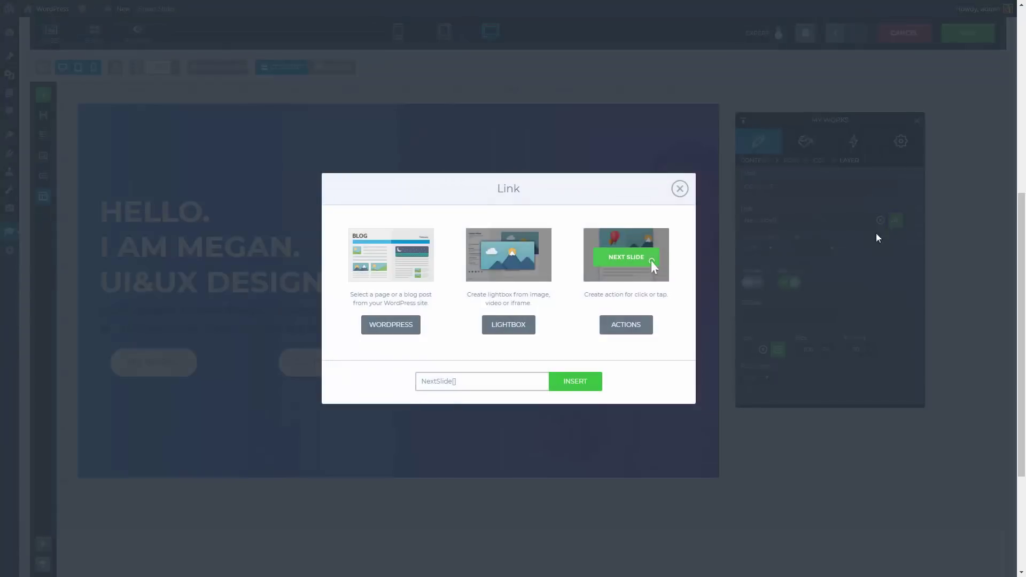
click(635, 325)
click(624, 262)
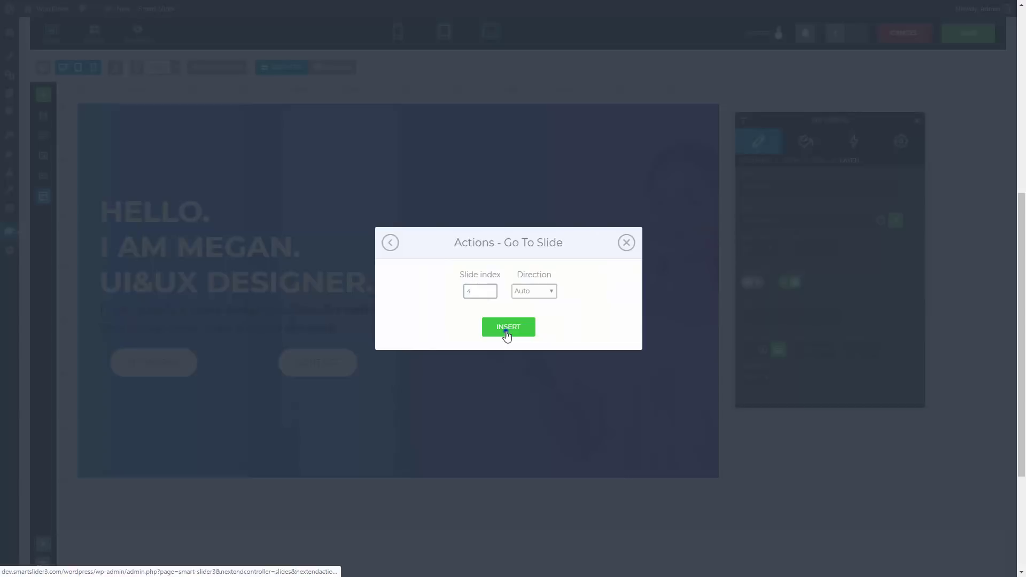
click(508, 327)
Step: Style the CONTACT button's text colour and hover appearance
click(806, 141)
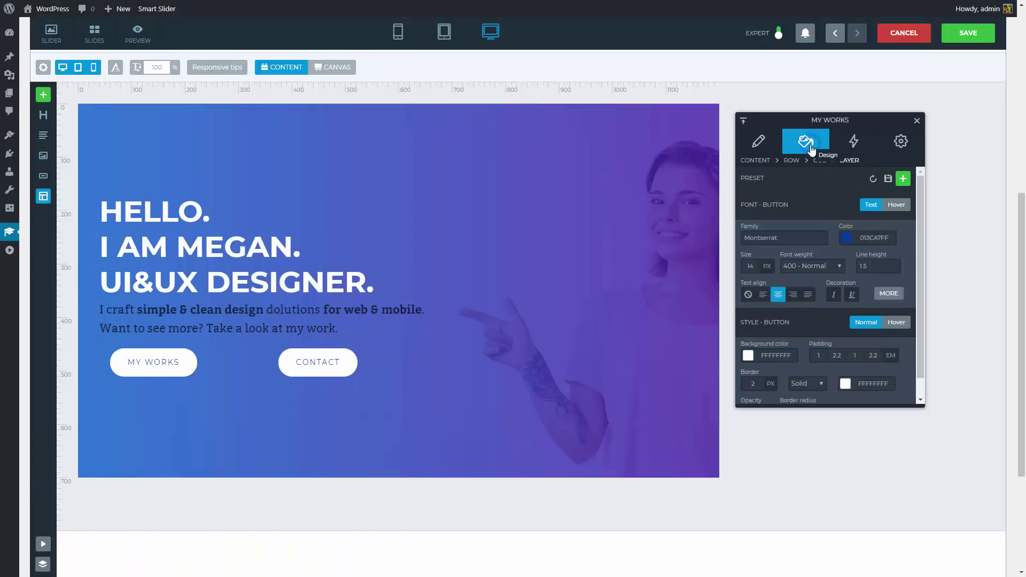
click(874, 238)
click(896, 206)
text(013CA7FF)
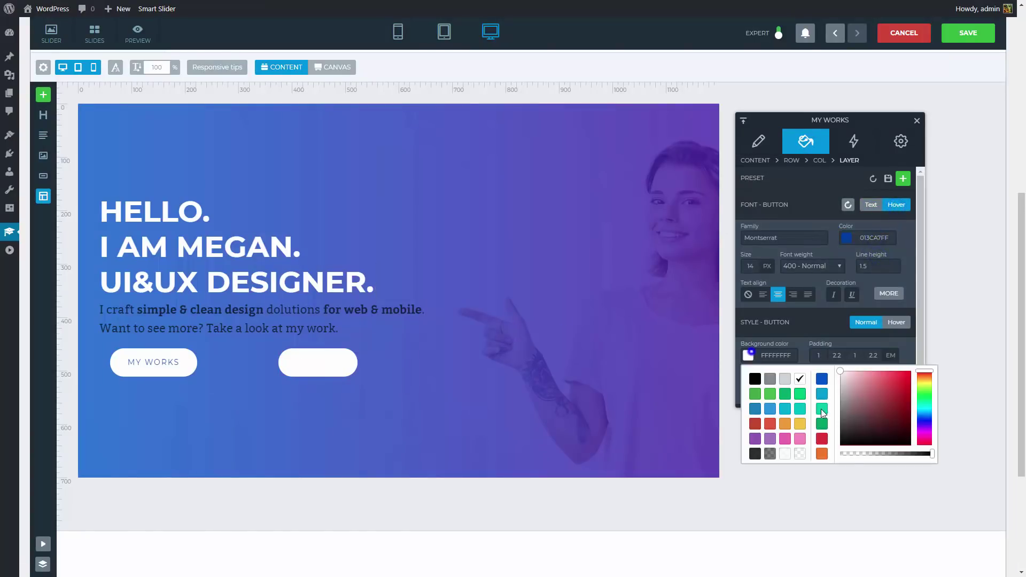
click(848, 454)
click(896, 322)
click(799, 383)
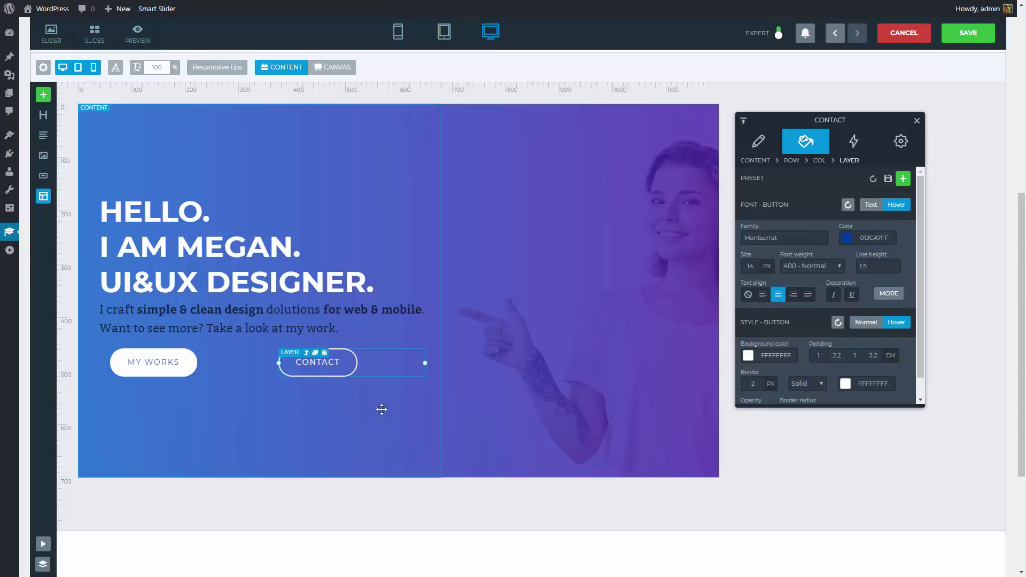
Step: Remove the MY WORKS column's left padding and narrow the button row
click(107, 363)
drag(109, 366, 98, 367)
drag(436, 362, 298, 362)
Step: Add a three-column row below the buttons with instagram.png in the first column
click(42, 198)
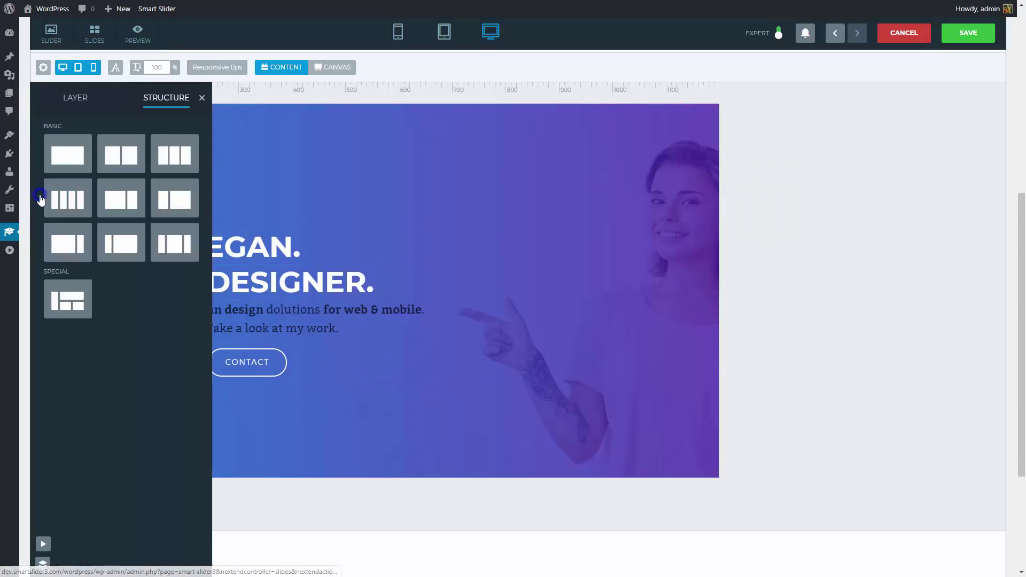
drag(184, 161, 236, 401)
drag(43, 155, 142, 394)
double_click(142, 394)
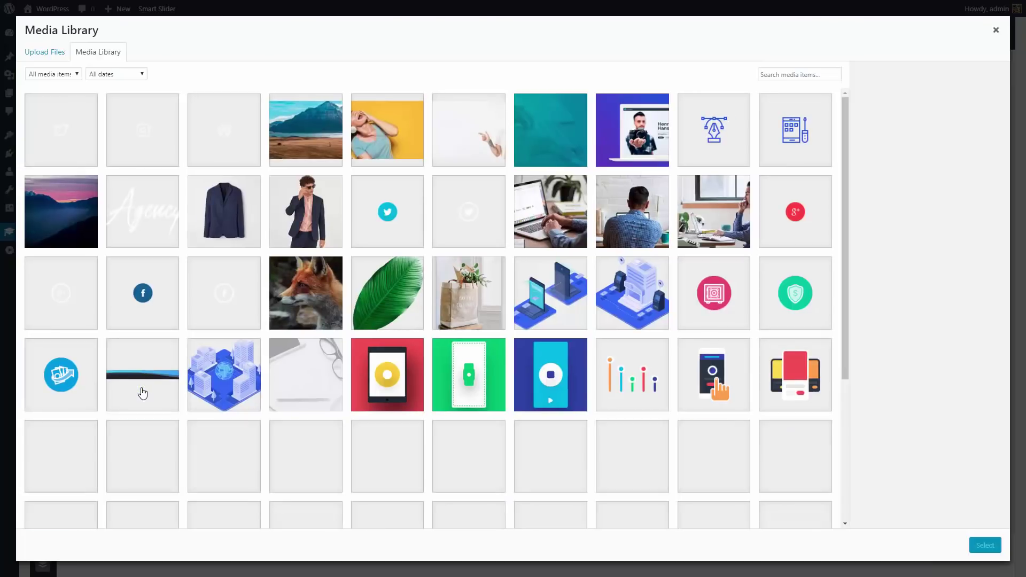
click(145, 149)
click(985, 545)
Step: Place twitter.png and dribbble.png in the second and third columns
drag(43, 155, 257, 393)
click(86, 133)
double_click(85, 133)
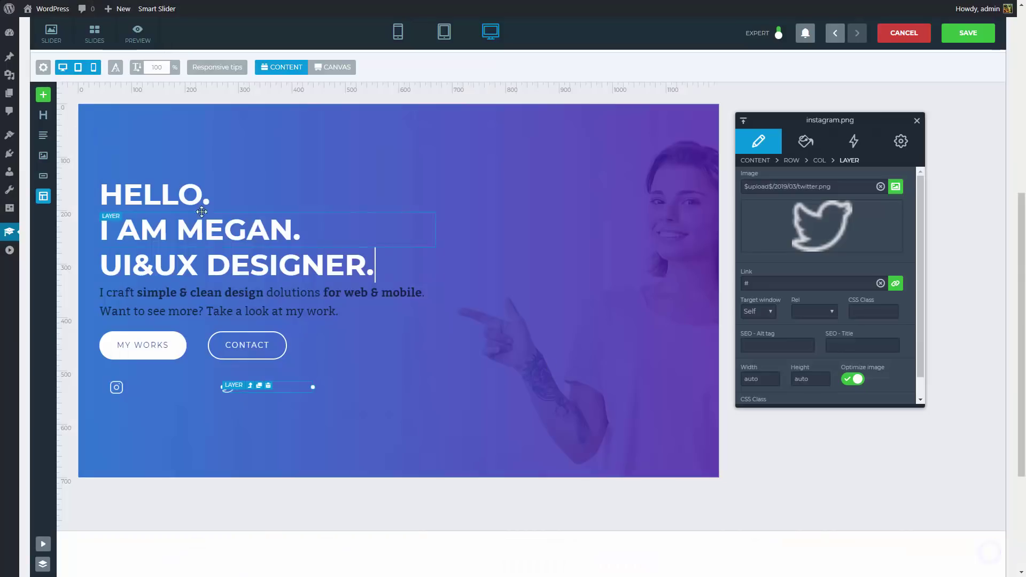
drag(43, 155, 361, 396)
click(374, 214)
click(977, 546)
Step: Set the icon row's gutter to 0 and narrow it so the icons sit close
click(792, 161)
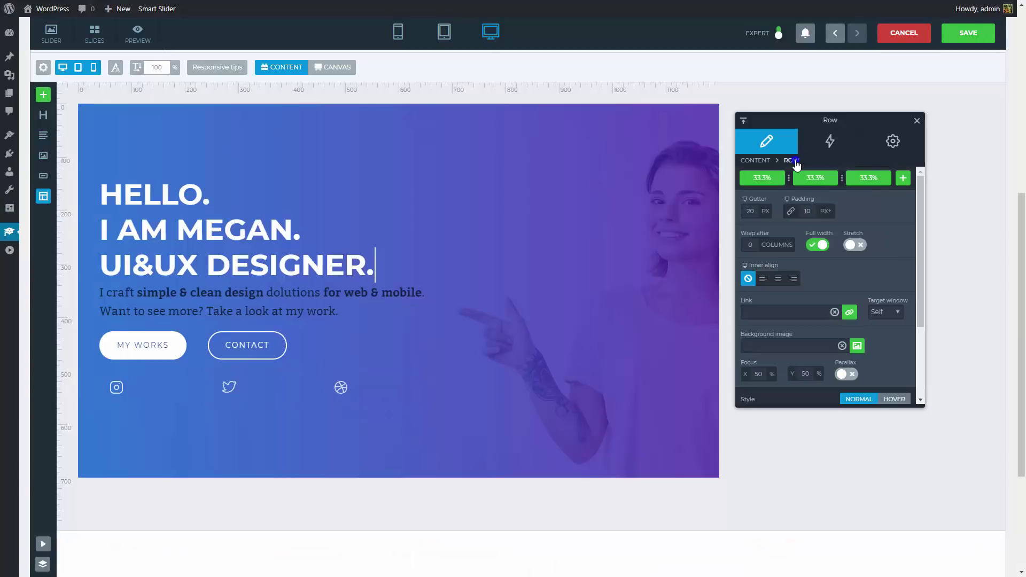
click(807, 210)
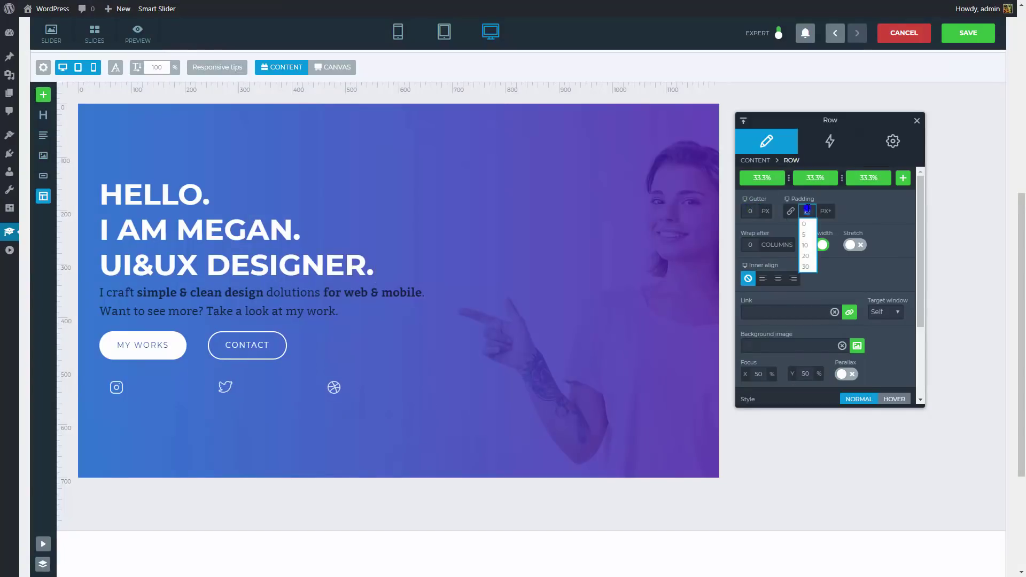
click(848, 215)
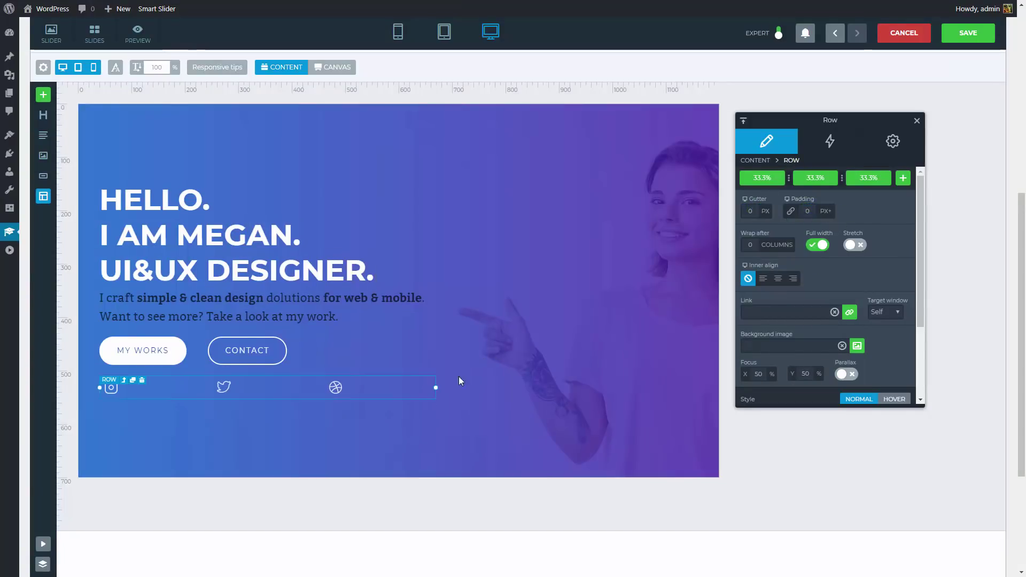
drag(436, 387, 187, 389)
click(220, 293)
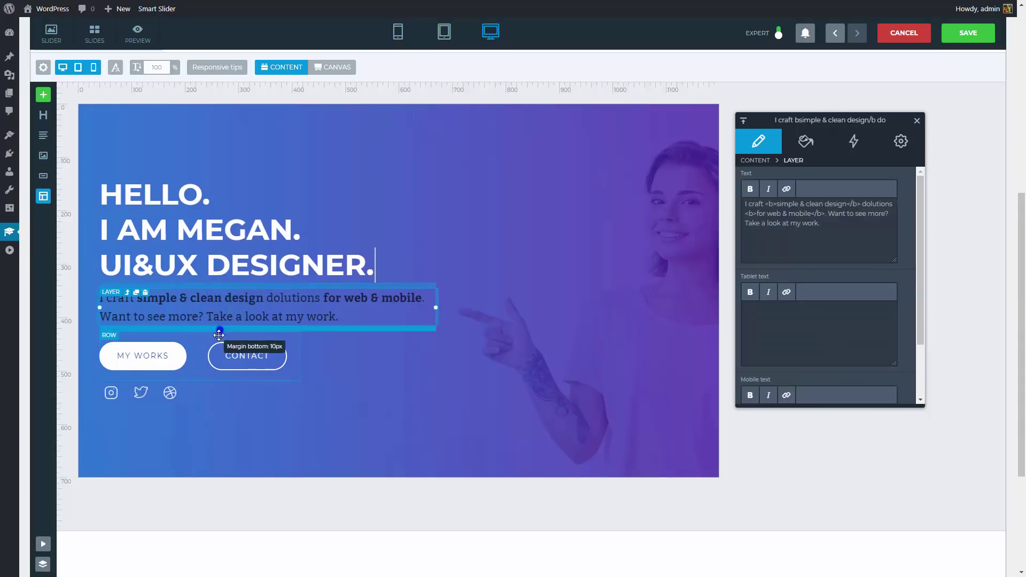
click(217, 374)
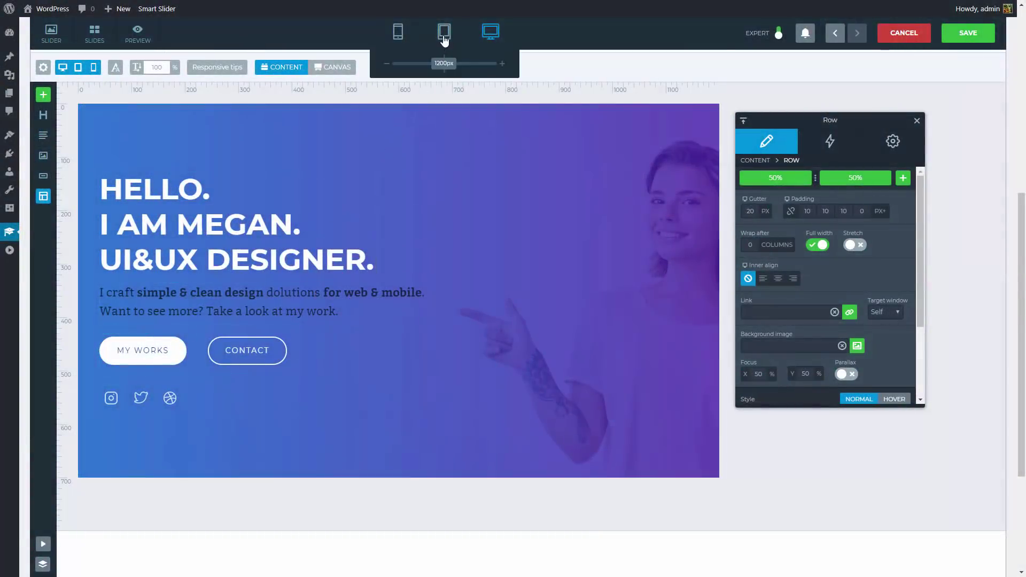
Step: In tablet view, scale the text to 90% and adjust the paragraph's top and bottom margins
click(445, 35)
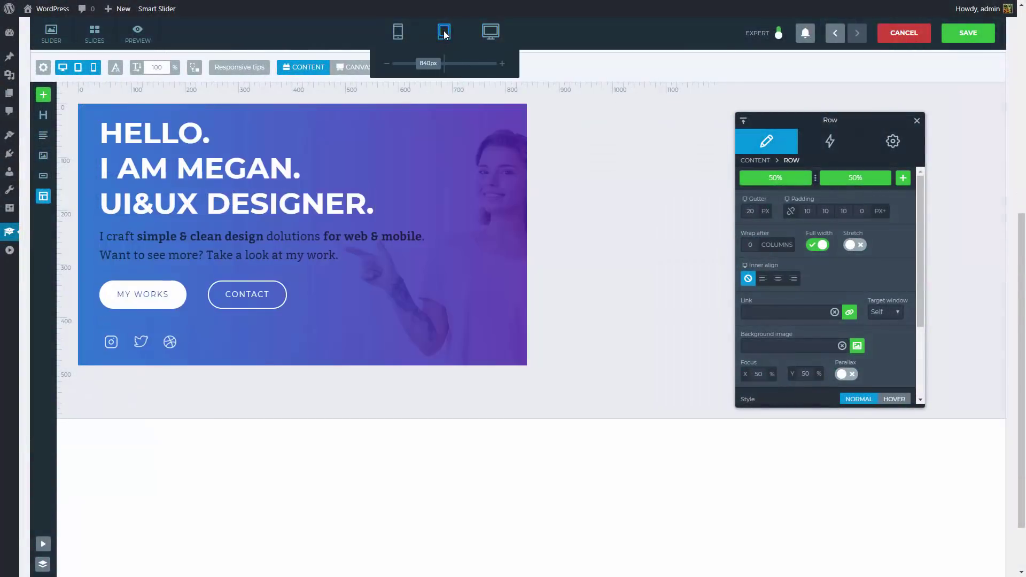
click(280, 129)
mouse_move(144, 82)
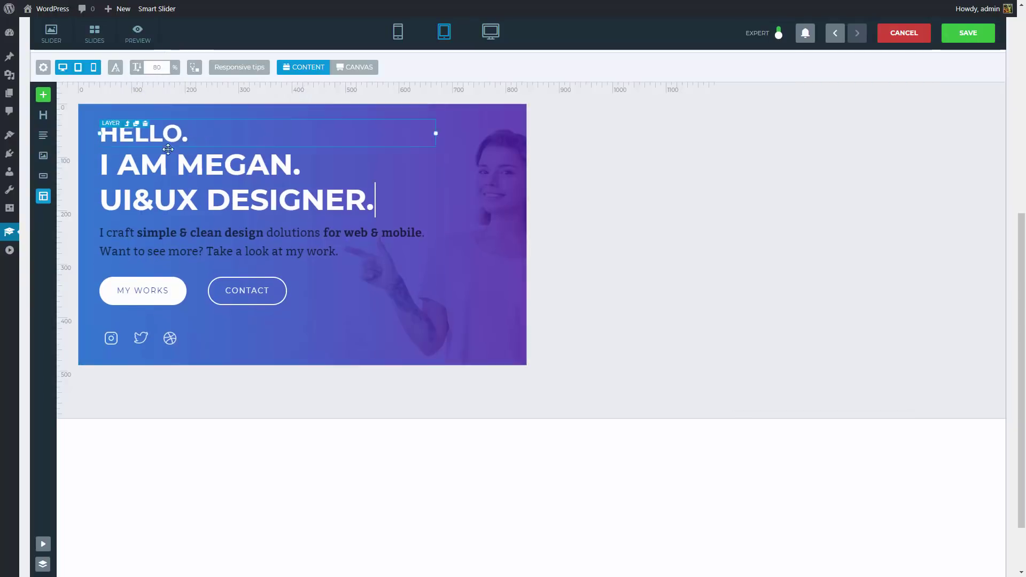
click(173, 166)
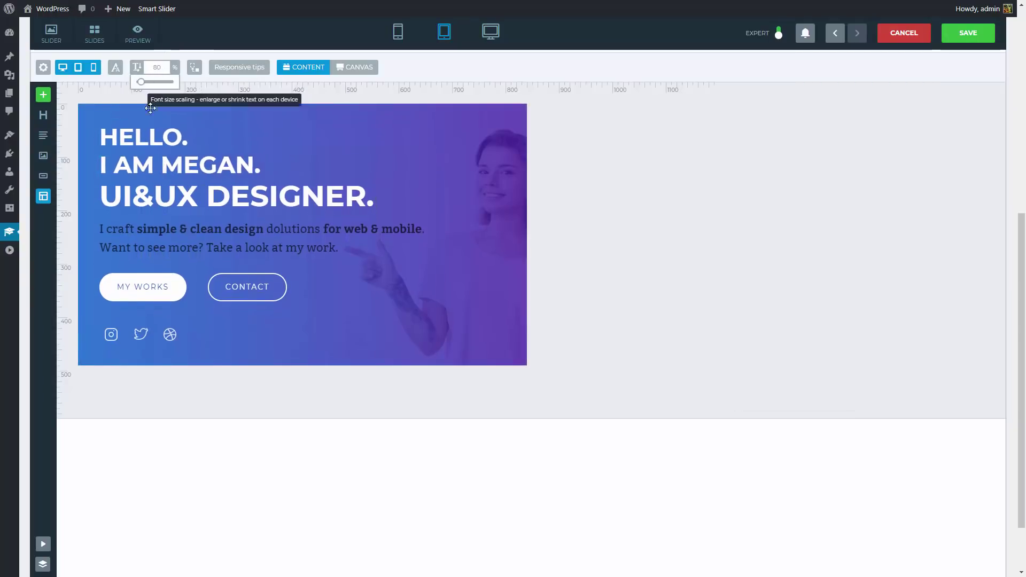
click(188, 238)
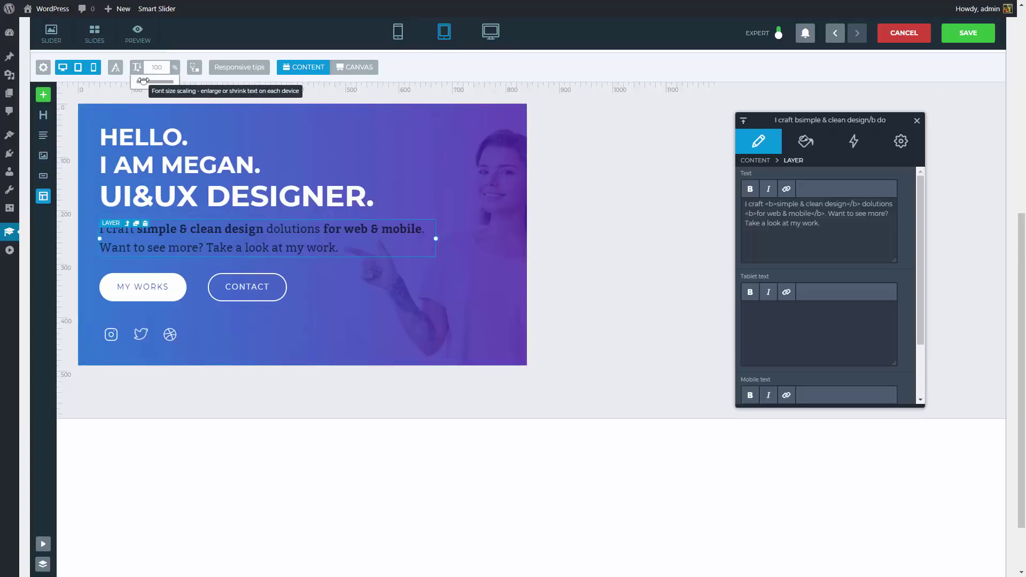
drag(160, 83, 155, 84)
click(252, 223)
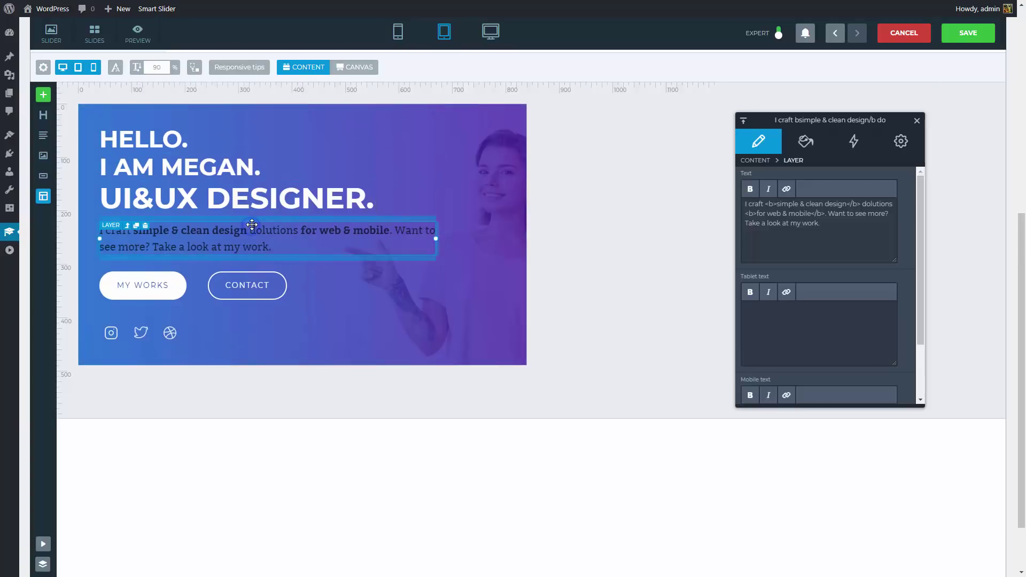
drag(253, 220, 254, 219)
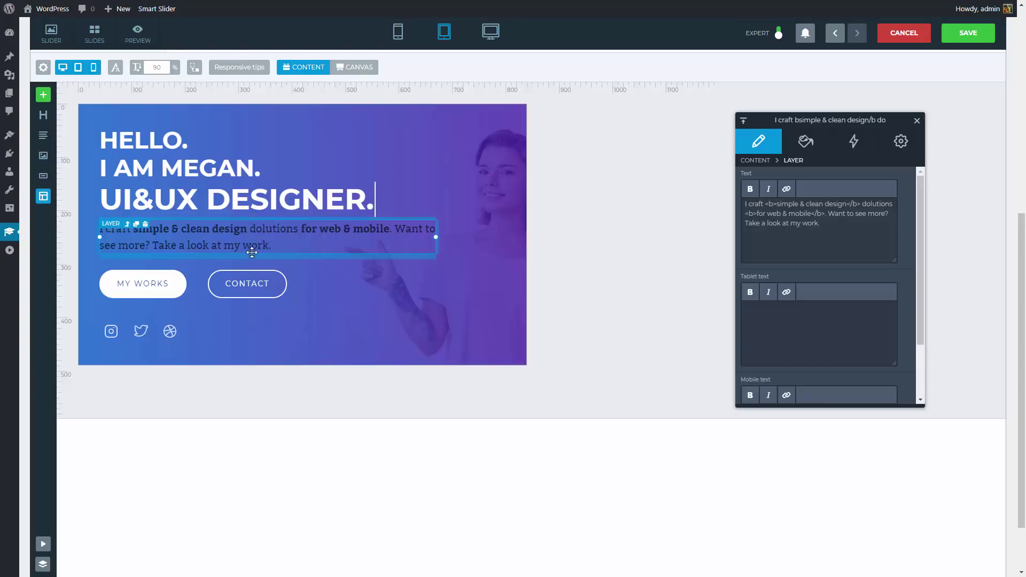
drag(251, 256, 251, 251)
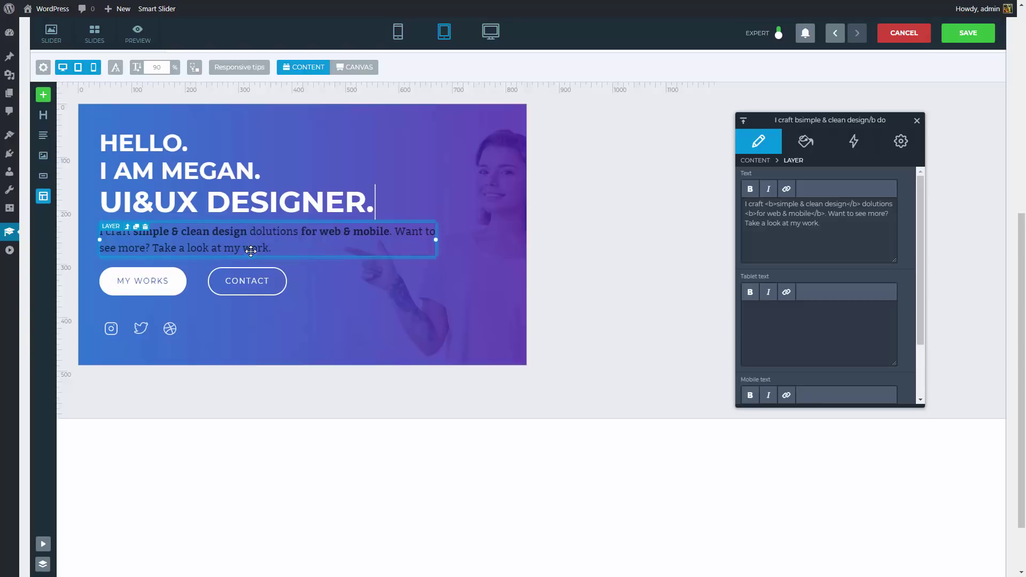
Step: Scale slide text to 80%, narrow the button column and zero the row's bottom margin
click(251, 261)
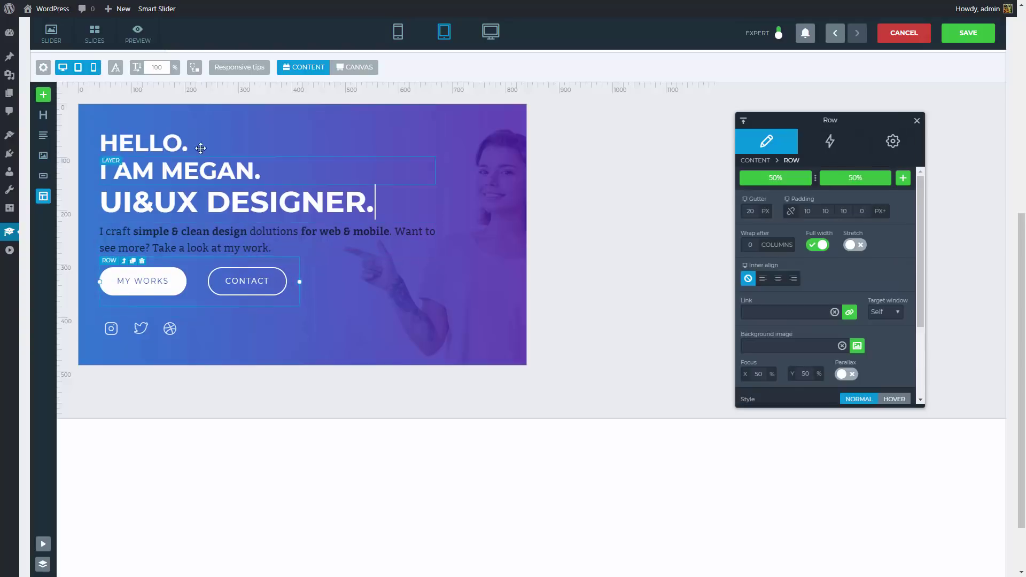
mouse_move(148, 79)
drag(141, 81, 137, 81)
drag(298, 282, 269, 282)
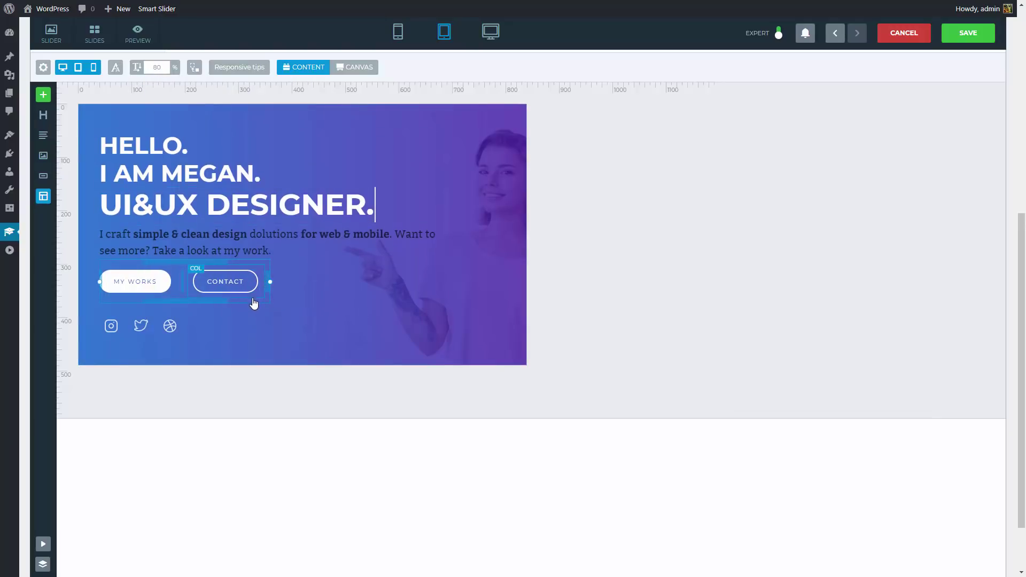
click(251, 300)
drag(250, 311, 252, 307)
Step: Stretch the content block to full width with 40px right padding
click(376, 337)
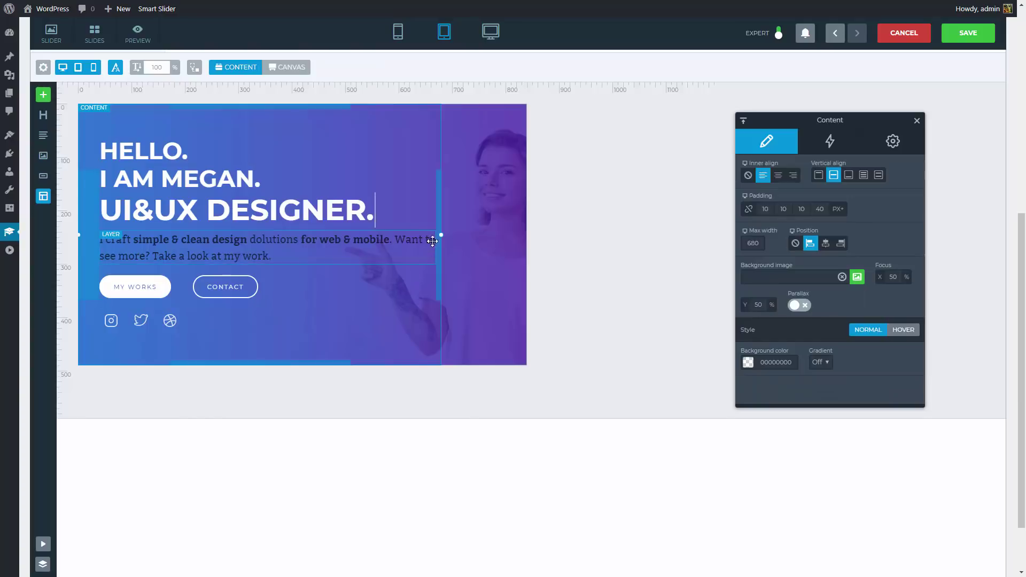
drag(441, 234, 574, 239)
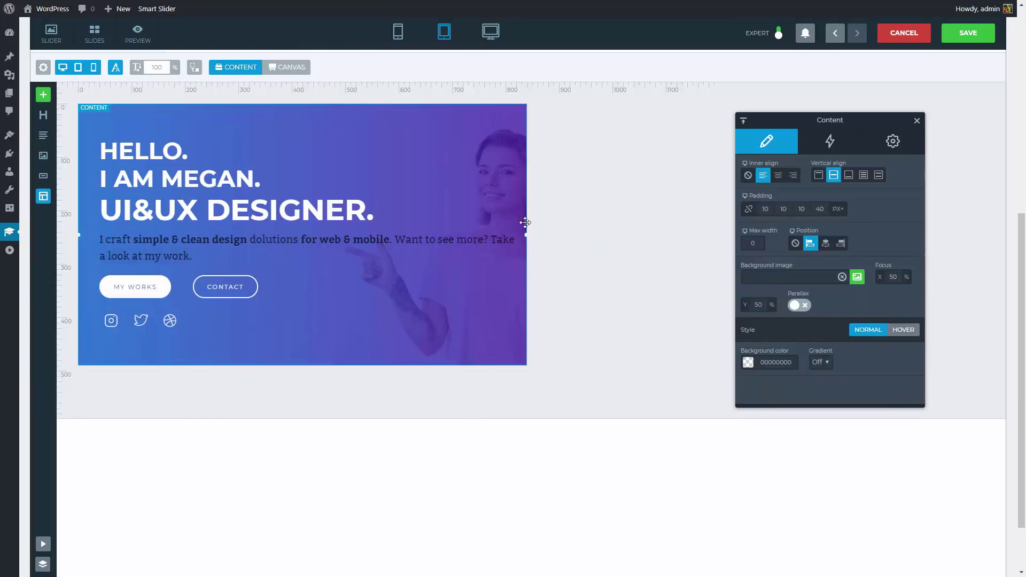
drag(519, 222, 506, 226)
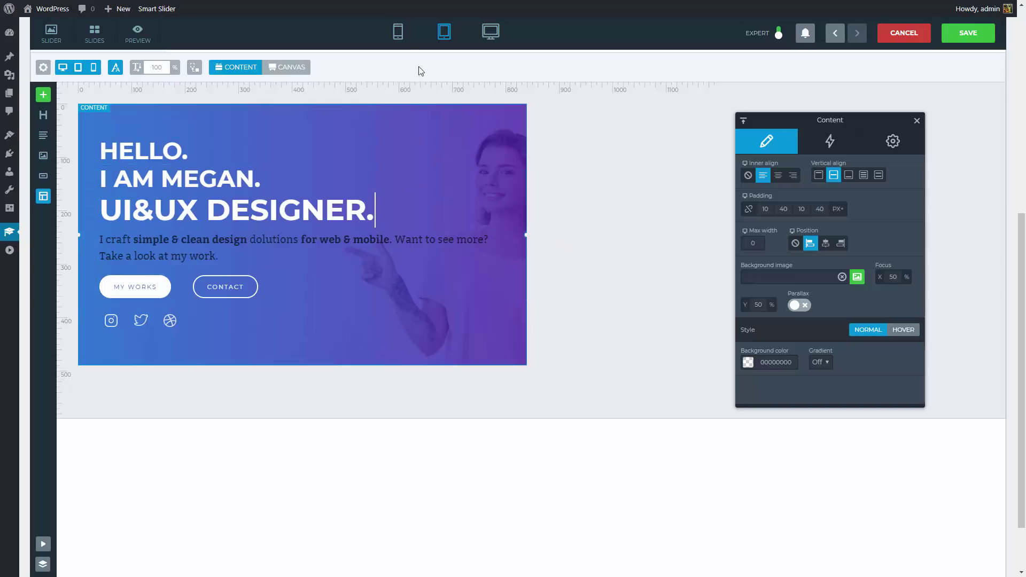
Step: In the mobile layout, scale the slide text to 70% and check each heading and paragraph
click(398, 33)
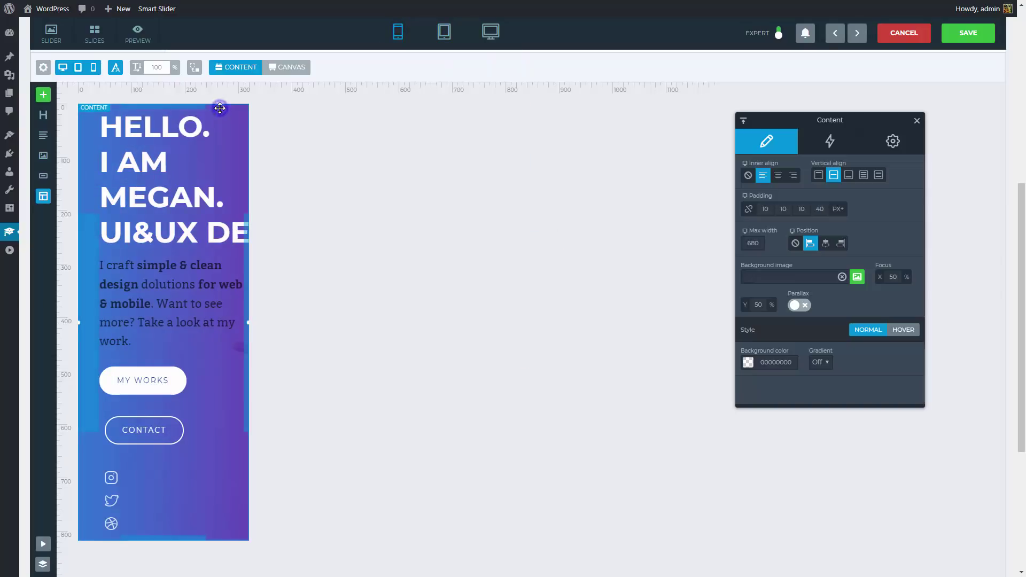
mouse_move(146, 81)
drag(146, 81, 140, 82)
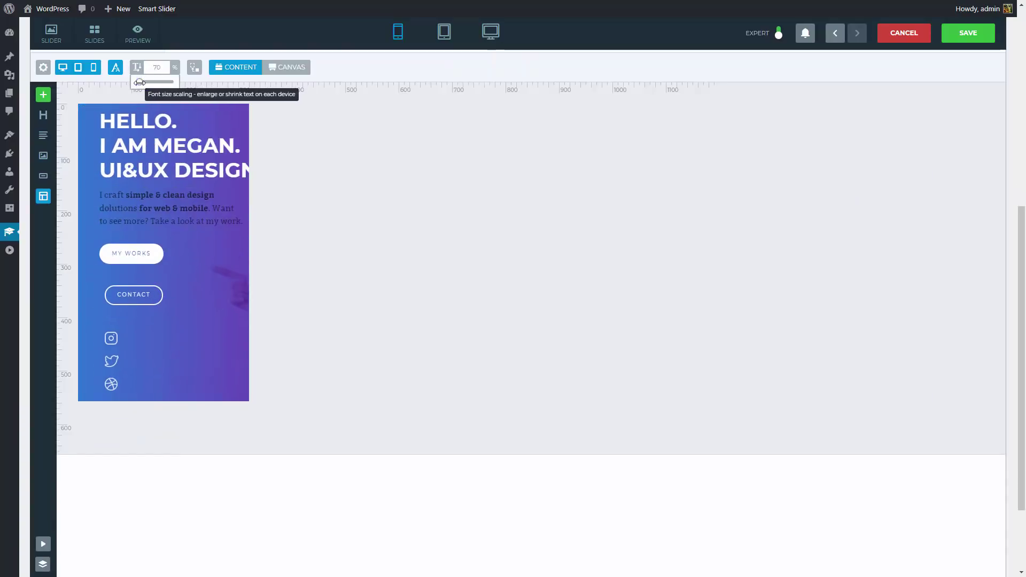
click(144, 107)
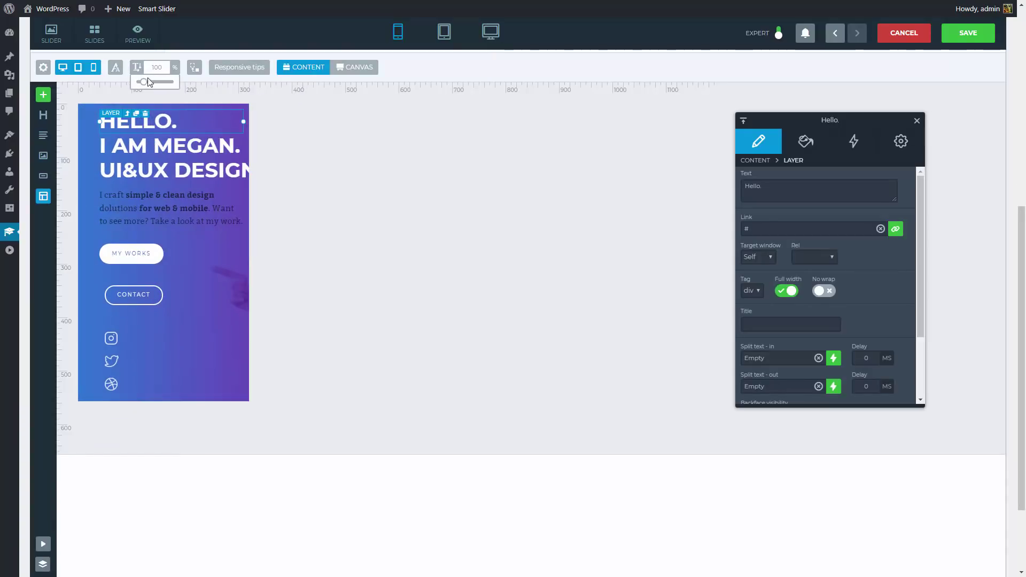
drag(140, 82, 142, 81)
click(158, 136)
click(170, 154)
click(171, 185)
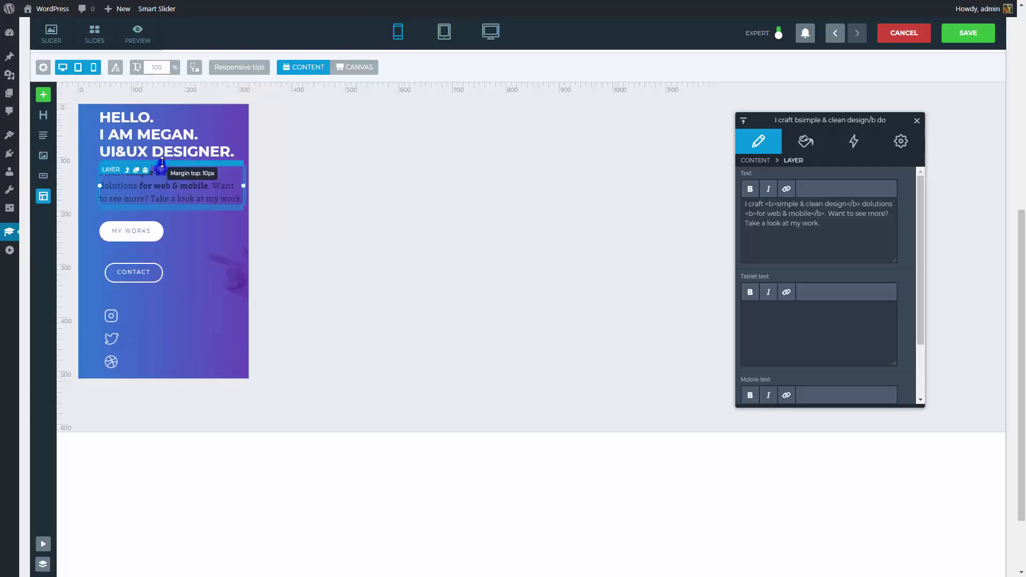
Step: Set the button row's wrap to 0 so CONTACT sits beside MY WORKS, with no vertical padding
click(165, 207)
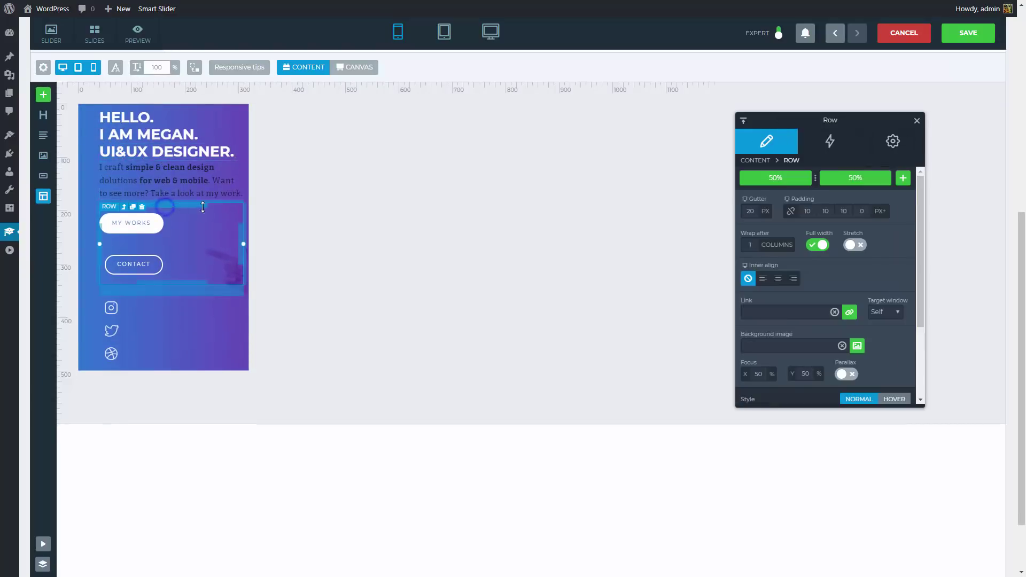
drag(795, 124, 368, 135)
mouse_move(326, 269)
drag(323, 267, 312, 236)
mouse_move(322, 218)
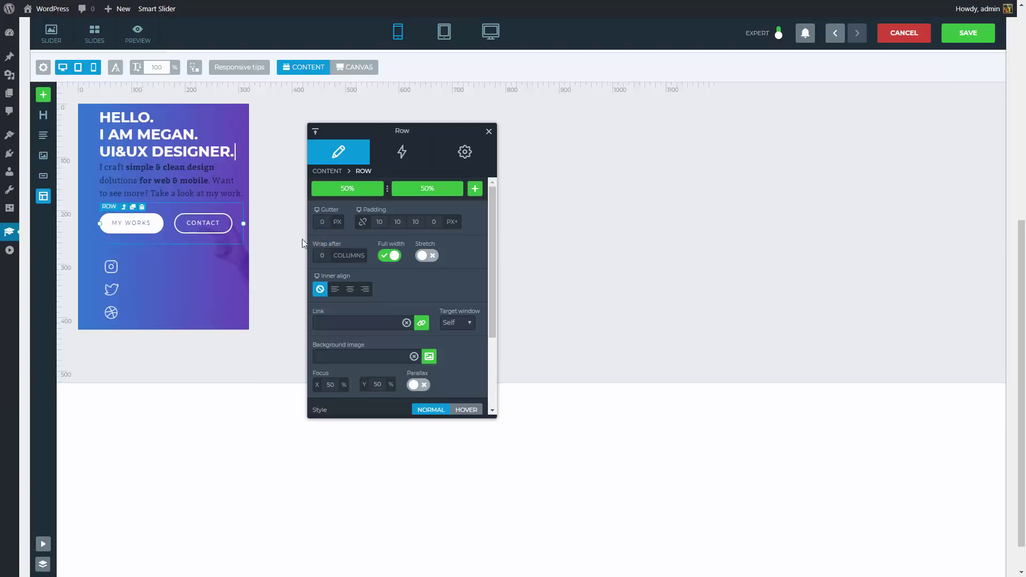
drag(229, 243, 193, 237)
Step: Set the social icon row's wrap to 0 so all three icons share one line
click(165, 261)
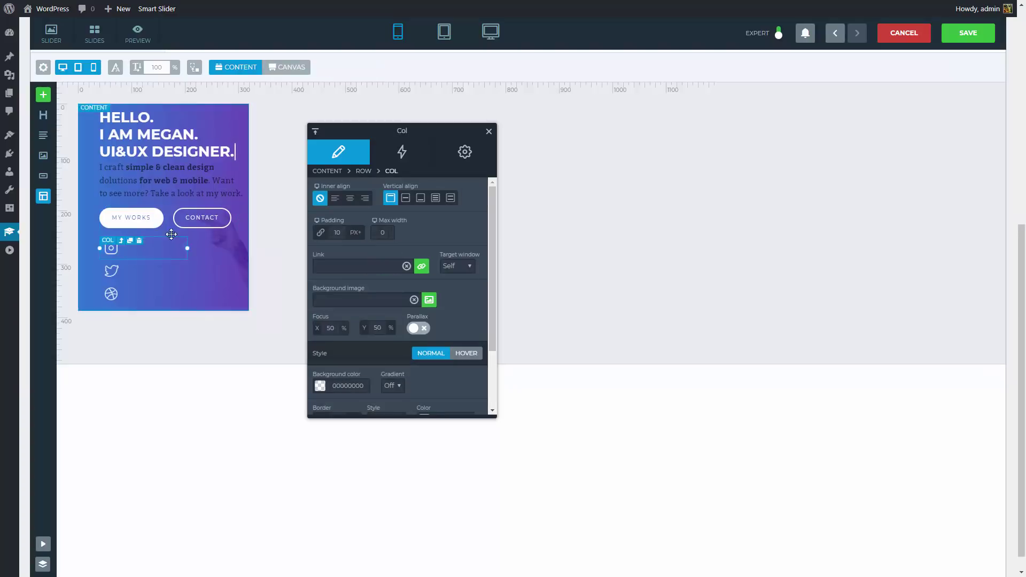
click(364, 172)
click(327, 254)
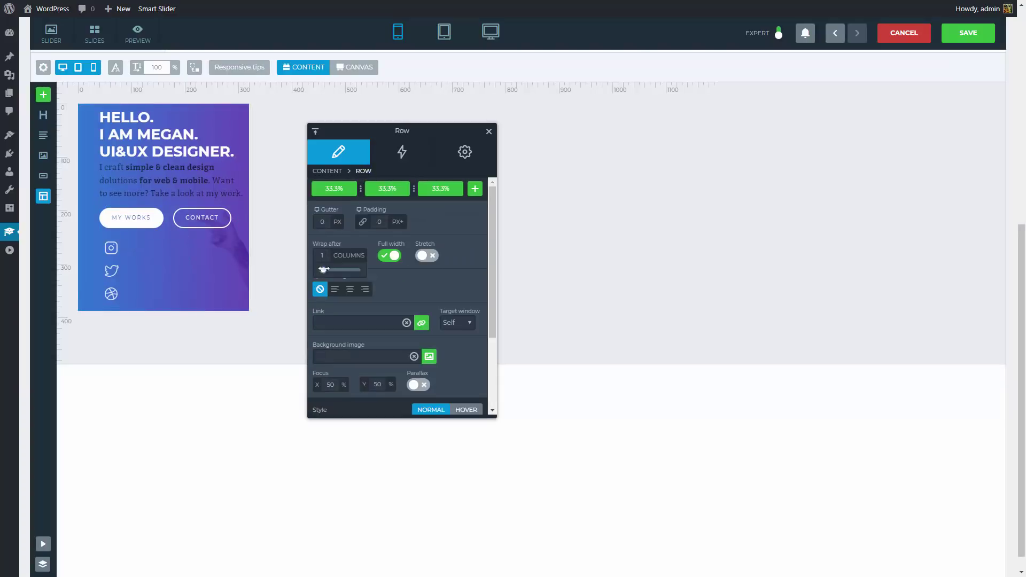
drag(324, 269, 315, 269)
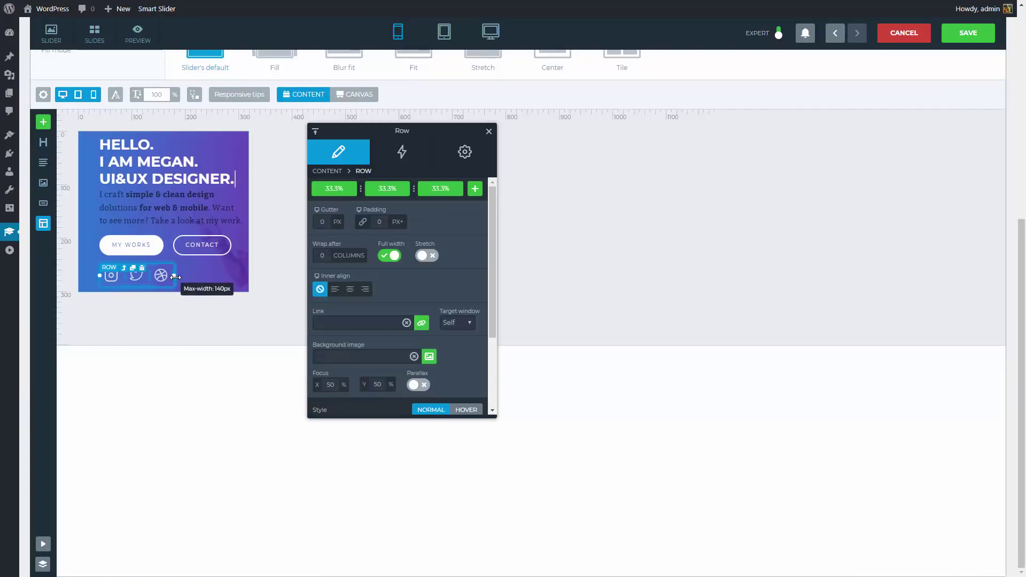
Step: Set the mobile content padding to 15px sides, 50px top and 60px bottom
click(203, 278)
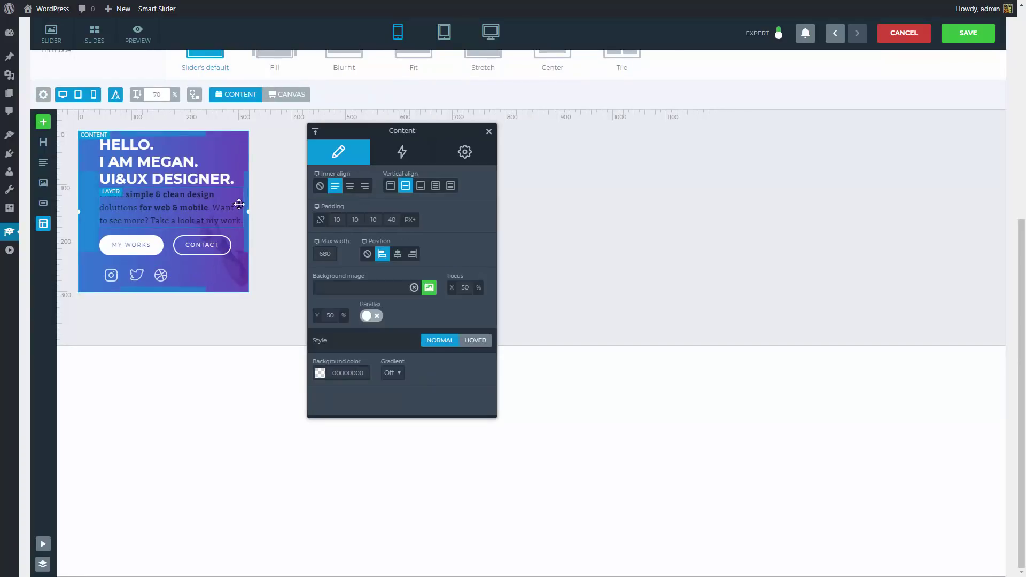
drag(242, 200, 240, 201)
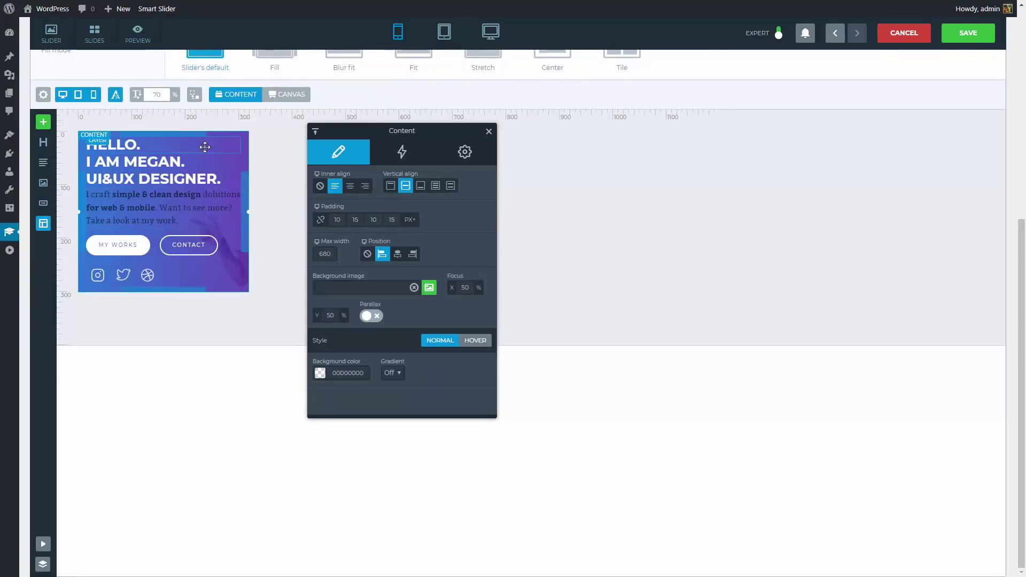
drag(204, 146, 198, 125)
drag(197, 312, 197, 341)
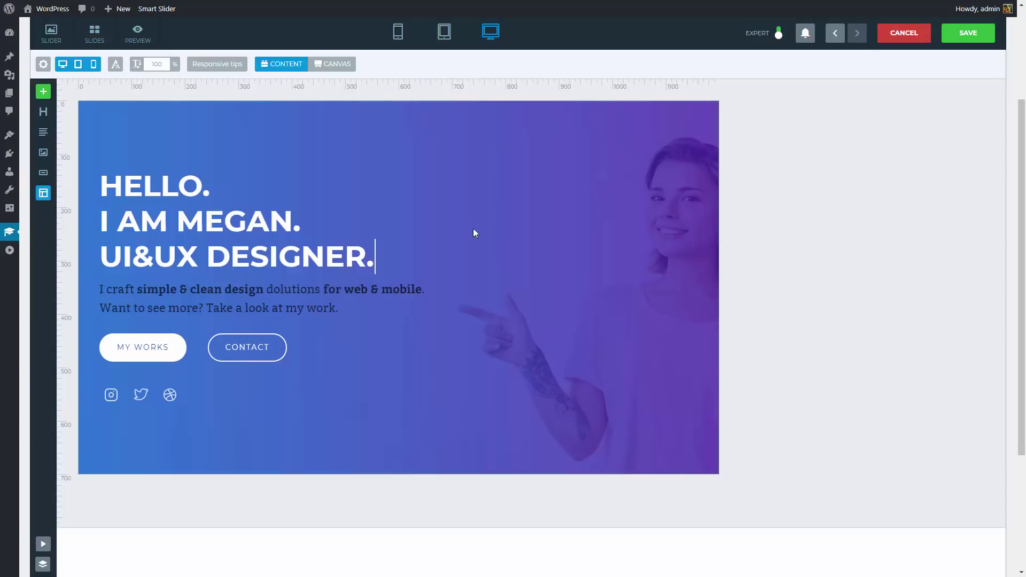
Step: Give HELLO. a Left fade entrance with Offset X 50, then show the Layer List timeline
click(357, 186)
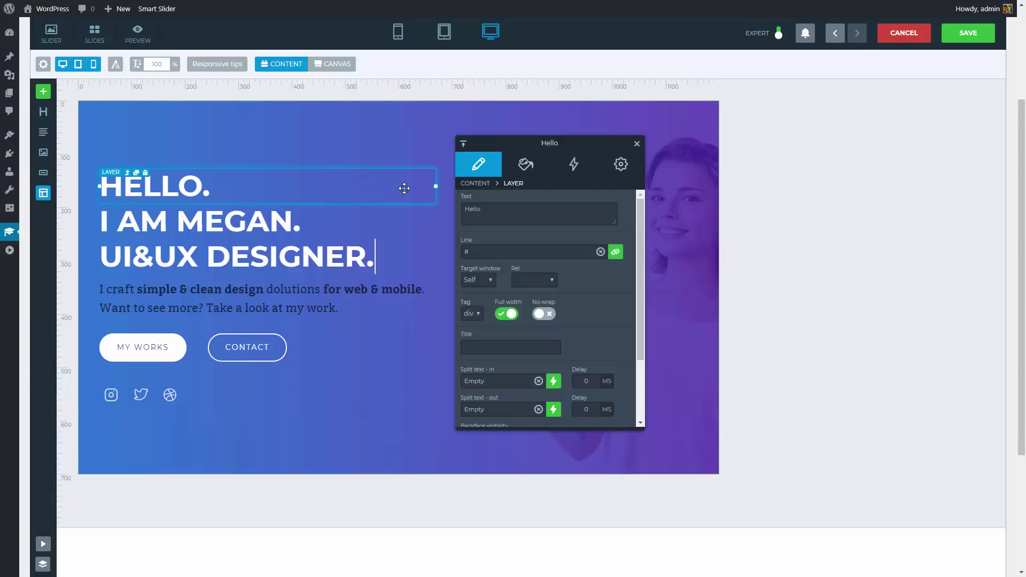
click(567, 167)
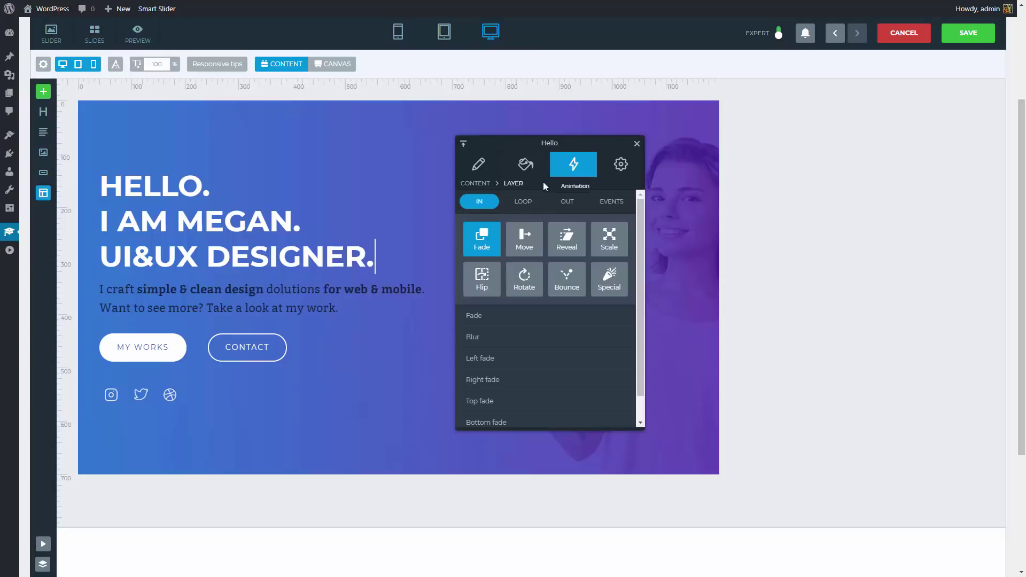
click(474, 359)
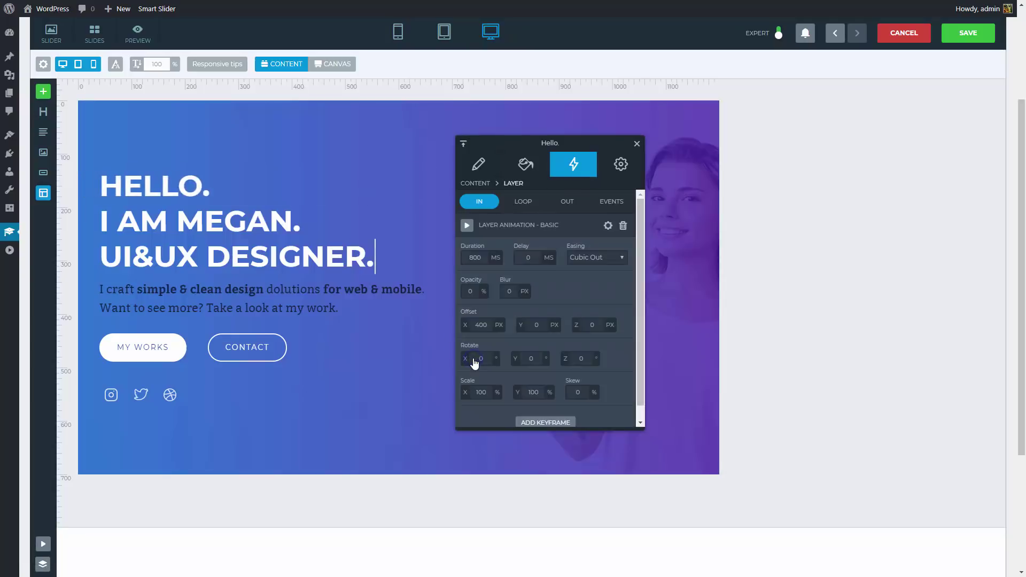
click(483, 326)
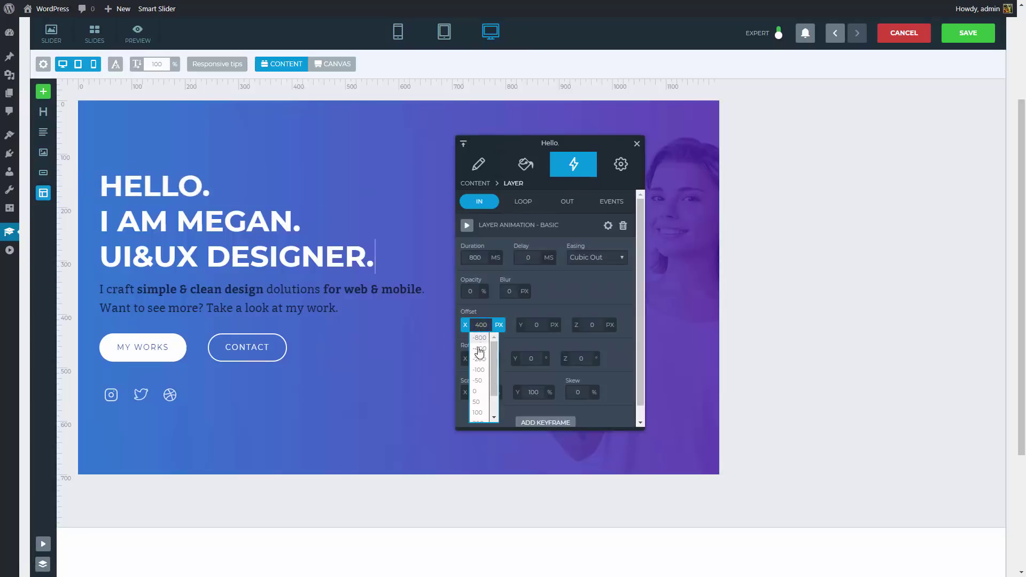
click(480, 404)
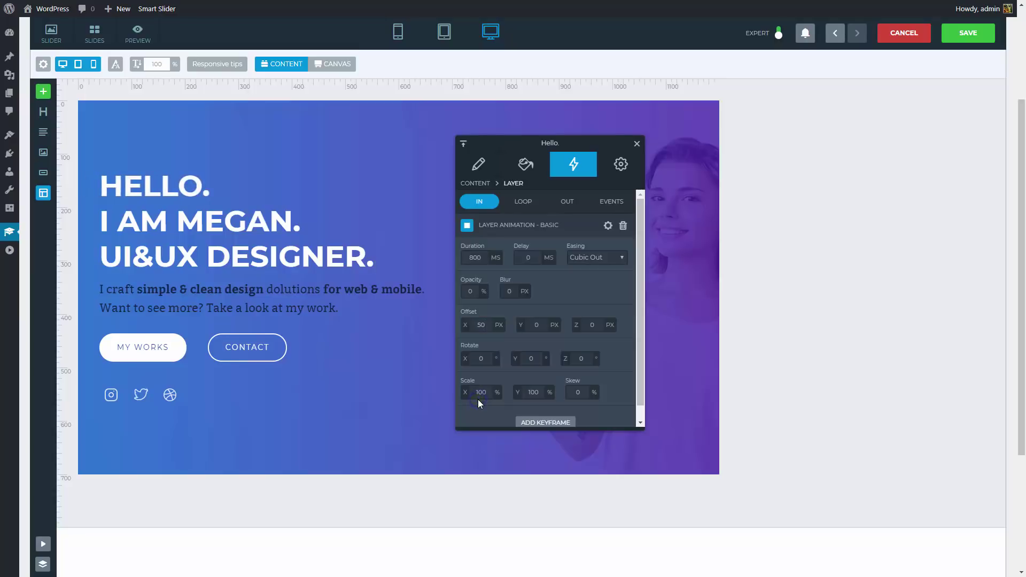
click(464, 144)
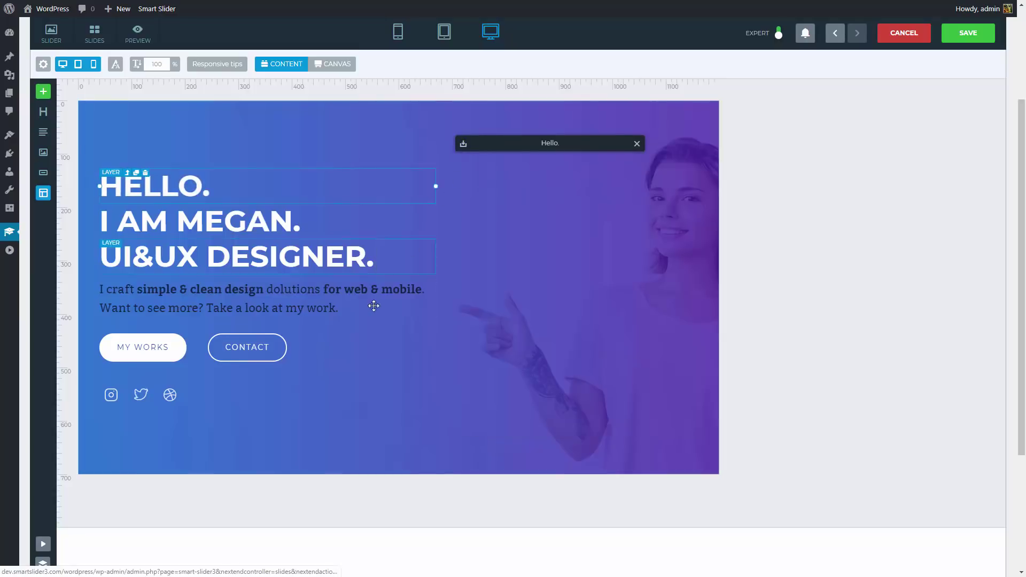
click(44, 565)
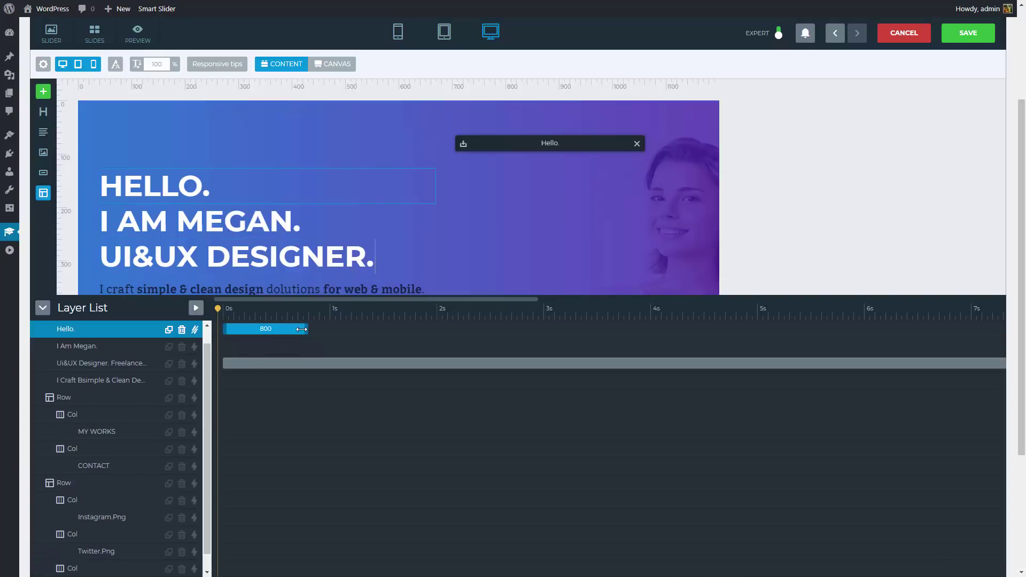
Step: Lengthen the Hello. layer's animation to 1500 ms and copy it
drag(309, 326, 382, 330)
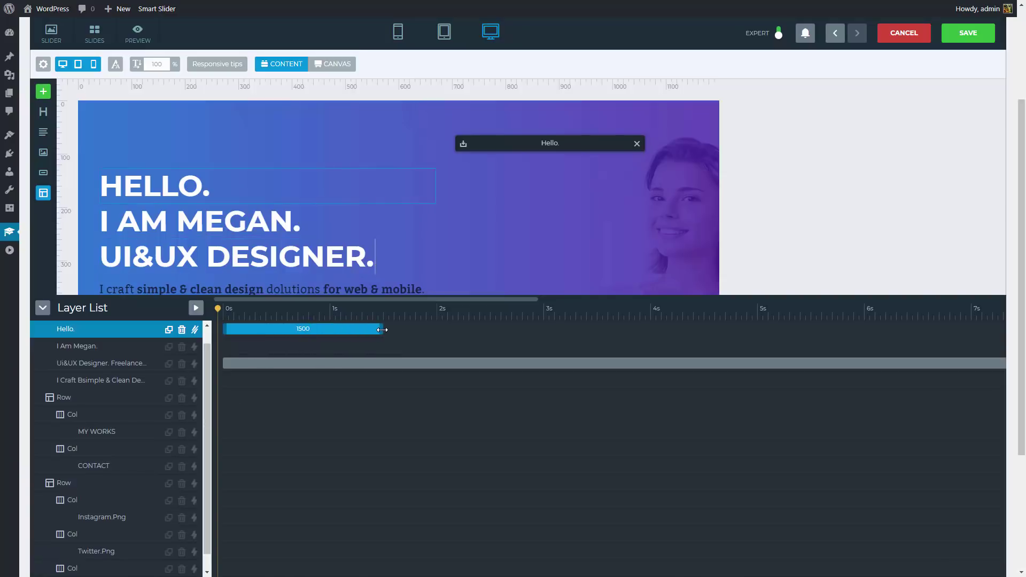
right_click(126, 336)
click(136, 341)
Step: Paste the Hello. animation onto every other layer, from I Am Megan down to the dribbble icon
right_click(131, 346)
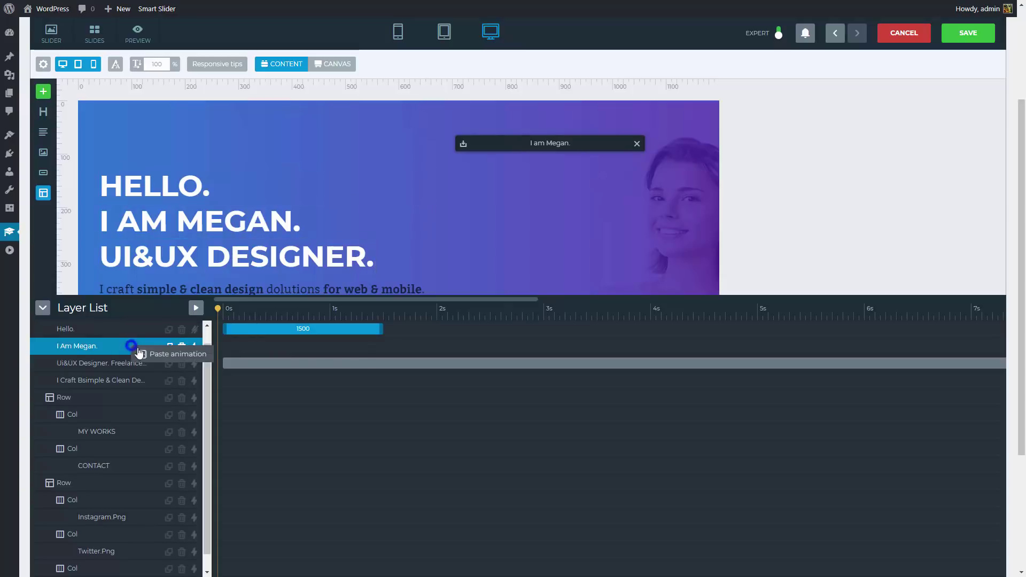
click(140, 354)
right_click(131, 363)
click(141, 371)
right_click(131, 381)
click(140, 388)
right_click(133, 432)
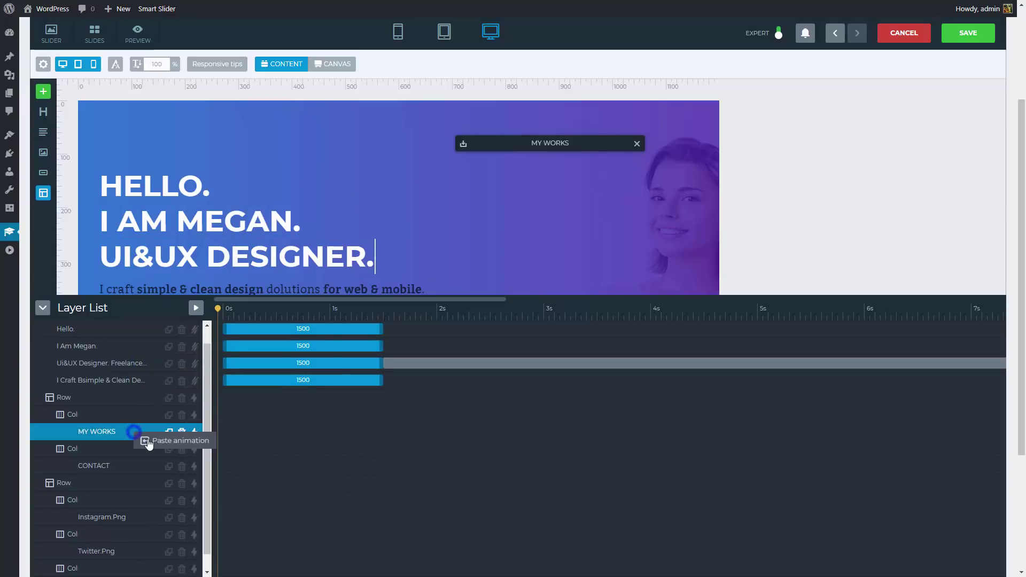
click(148, 441)
right_click(134, 466)
click(142, 475)
right_click(134, 518)
click(143, 526)
right_click(140, 551)
click(142, 558)
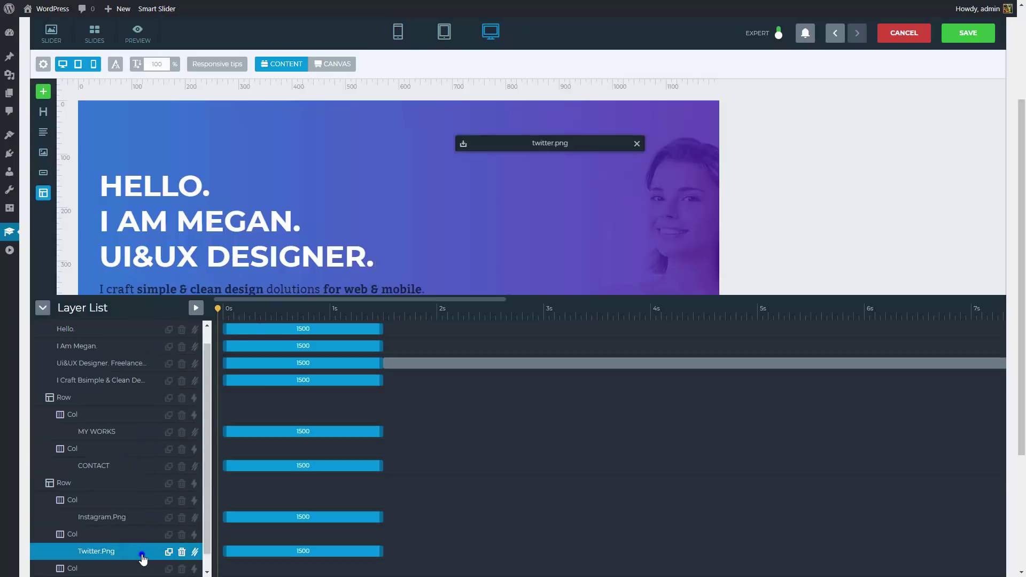
scroll(142, 559, down, 1)
right_click(140, 568)
click(142, 570)
scroll(142, 566, up, 2)
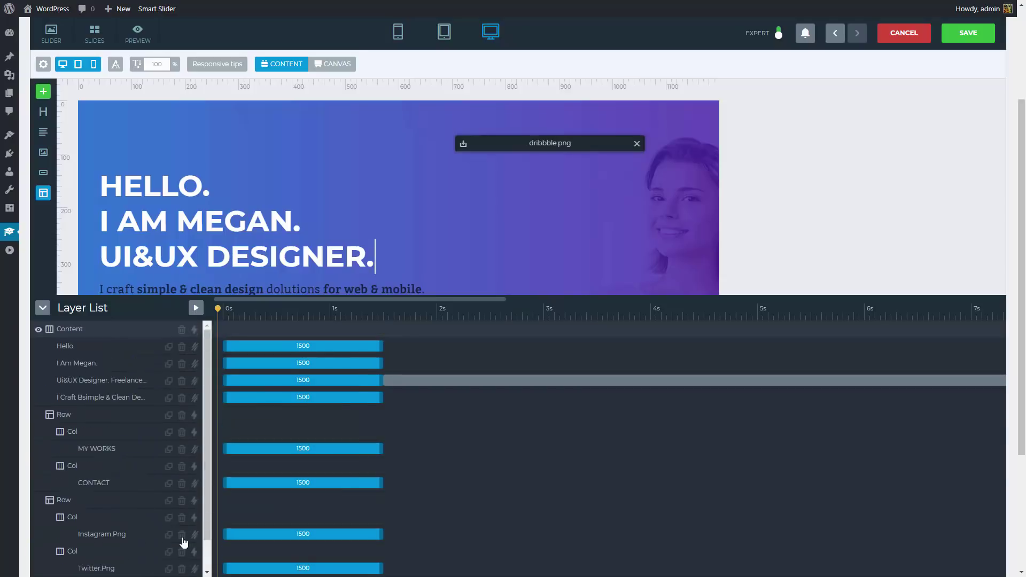
Step: Stagger entrance delays: 200–1400 for headline and text, 2900–3700 for buttons and icons
drag(303, 346, 358, 363)
drag(303, 380, 389, 380)
drag(327, 398, 476, 398)
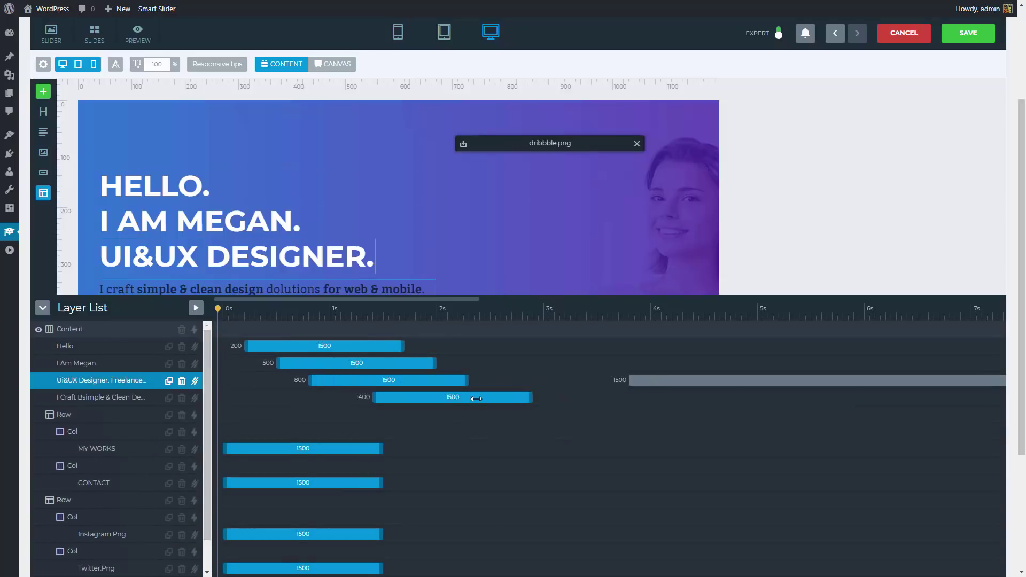
drag(323, 446, 633, 447)
drag(350, 481, 683, 483)
drag(336, 534, 690, 533)
scroll(689, 533, down, 1)
drag(336, 568, 719, 570)
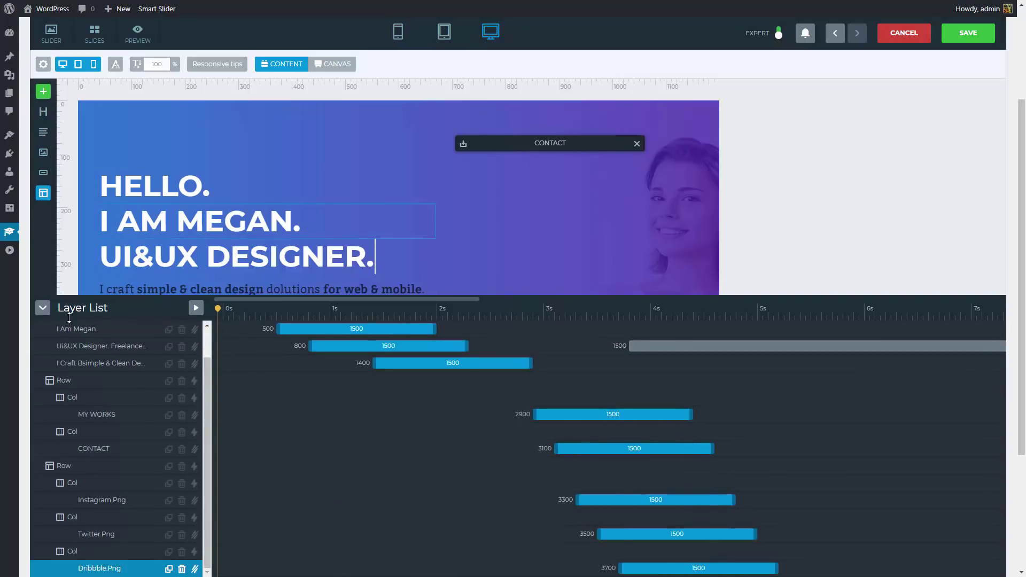
click(43, 309)
click(44, 545)
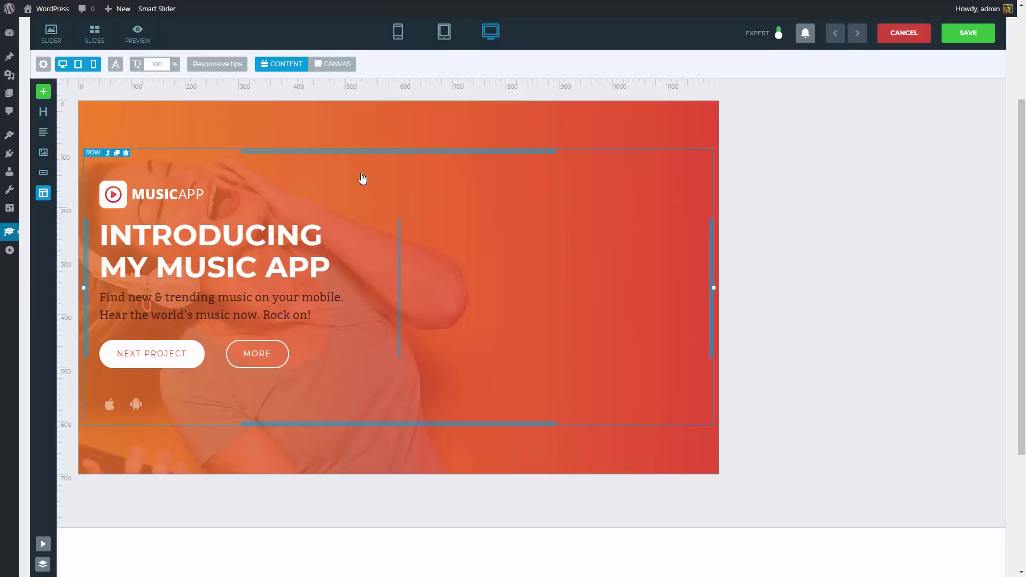
Step: Add an Image layer with iphone.png to the empty right column
drag(44, 152, 541, 266)
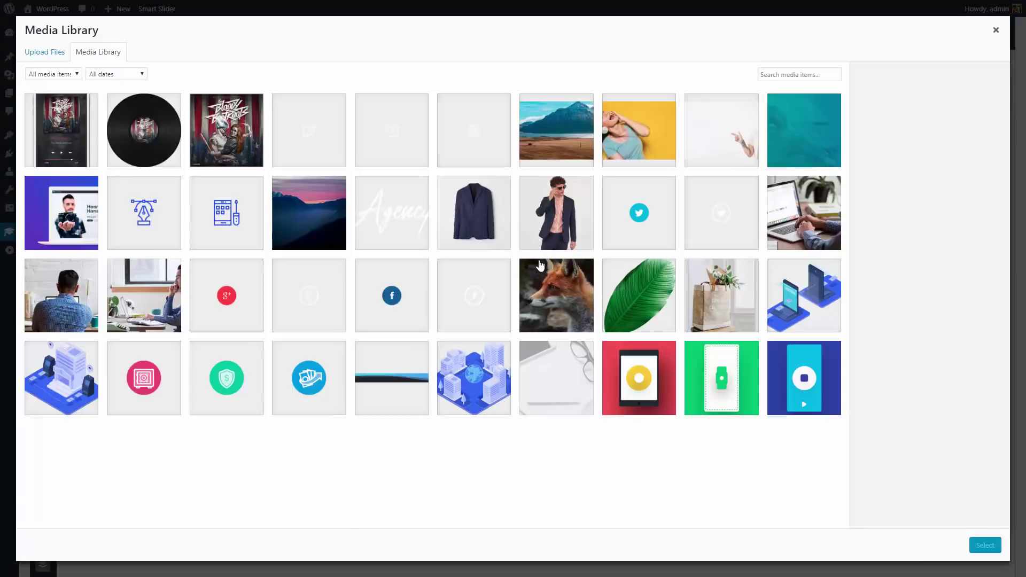
click(61, 129)
click(976, 545)
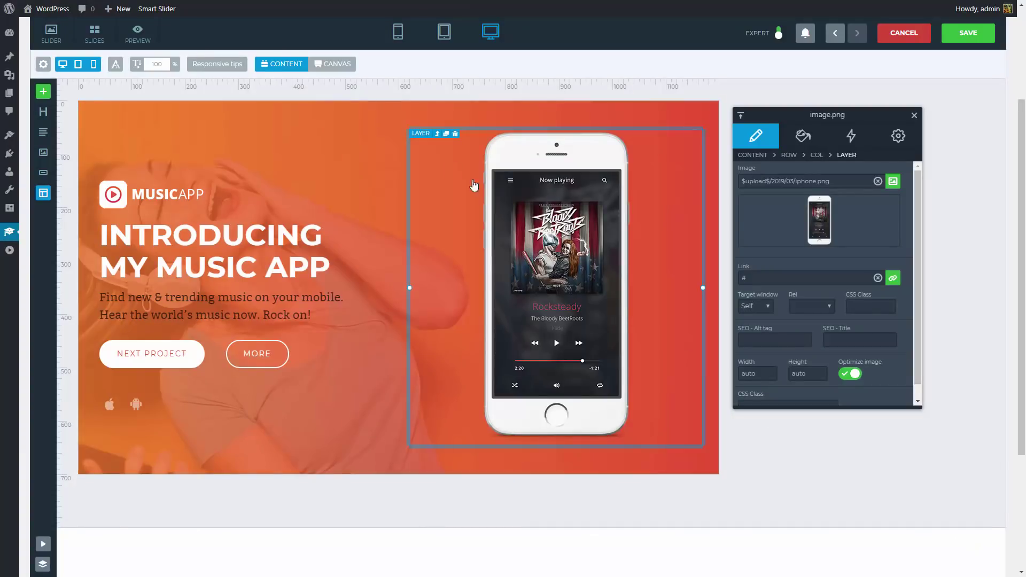
Step: Switch to Canvas mode and add a free image layer showing album.png
click(346, 69)
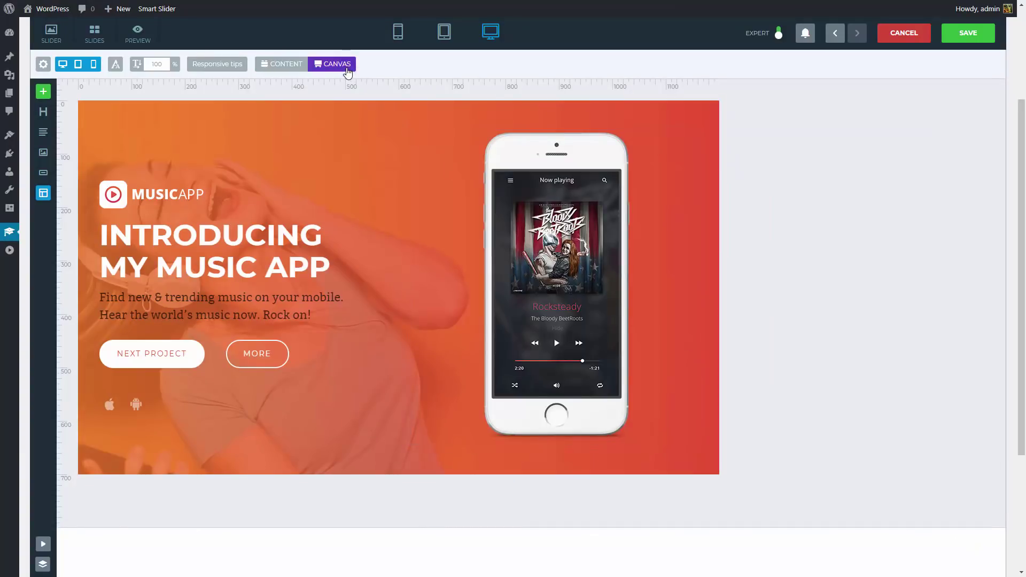
click(443, 162)
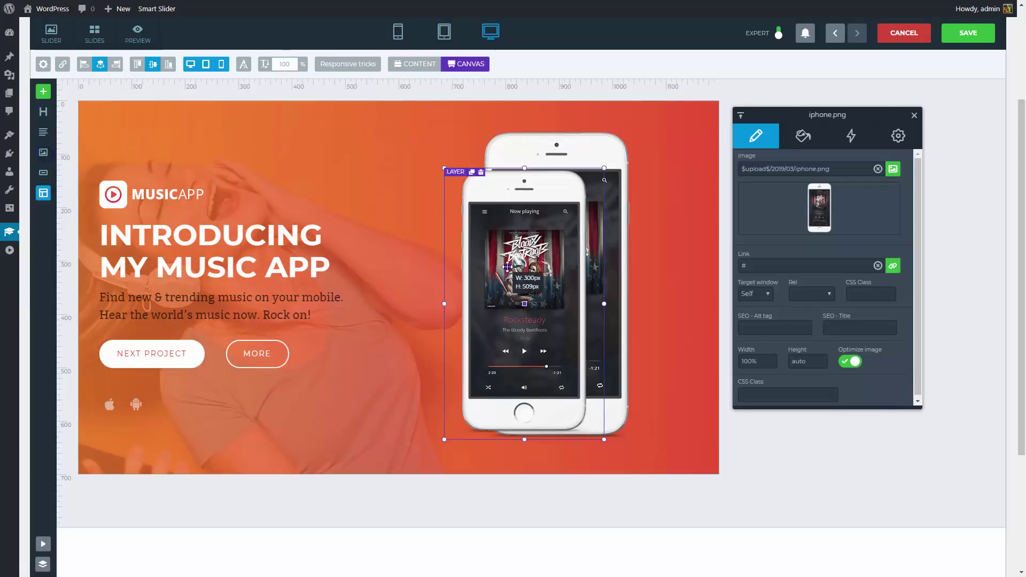
double_click(526, 283)
click(245, 156)
click(981, 546)
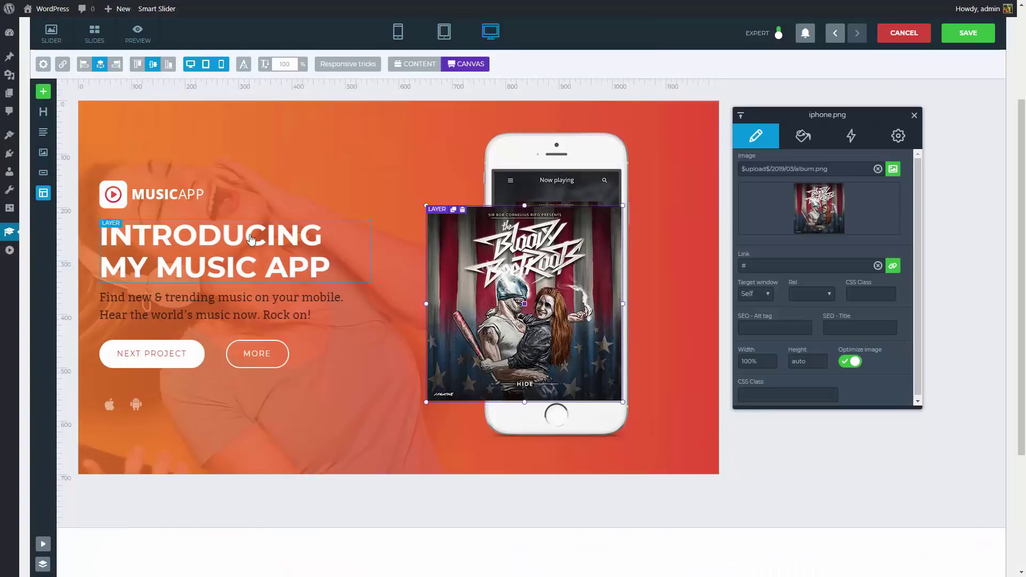
Step: Add a bakelit.png vinyl image layer beside the album cover and shift the cover left
drag(43, 152, 547, 254)
double_click(540, 270)
click(156, 143)
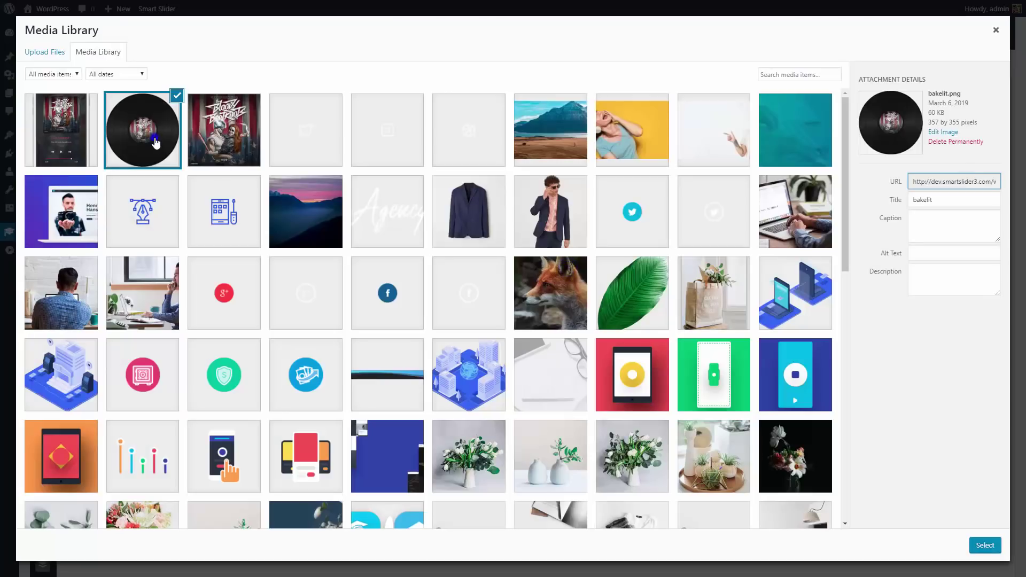
click(985, 545)
mouse_move(603, 321)
mouse_down()
mouse_move(593, 315)
mouse_move(617, 320)
mouse_up()
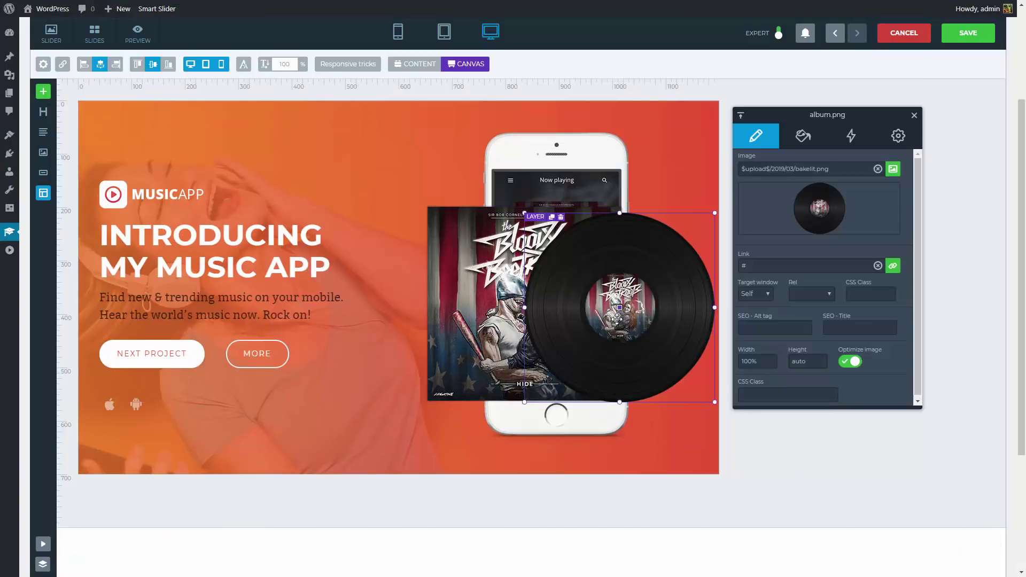
drag(485, 289, 452, 289)
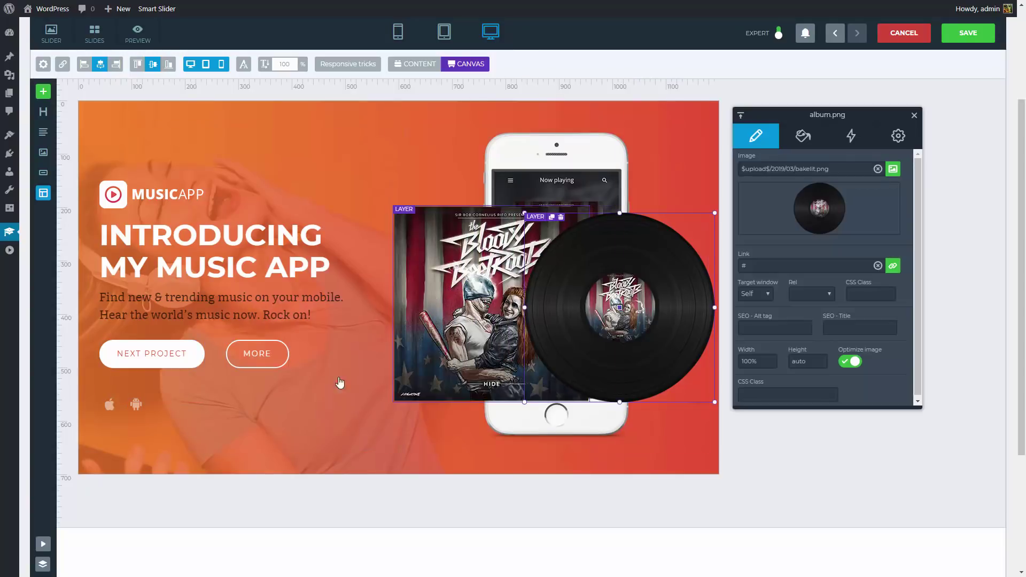
Step: Reorder Bakelit.Png below Album.Png with Content on top, nudging the album cover about 22 px right
click(43, 565)
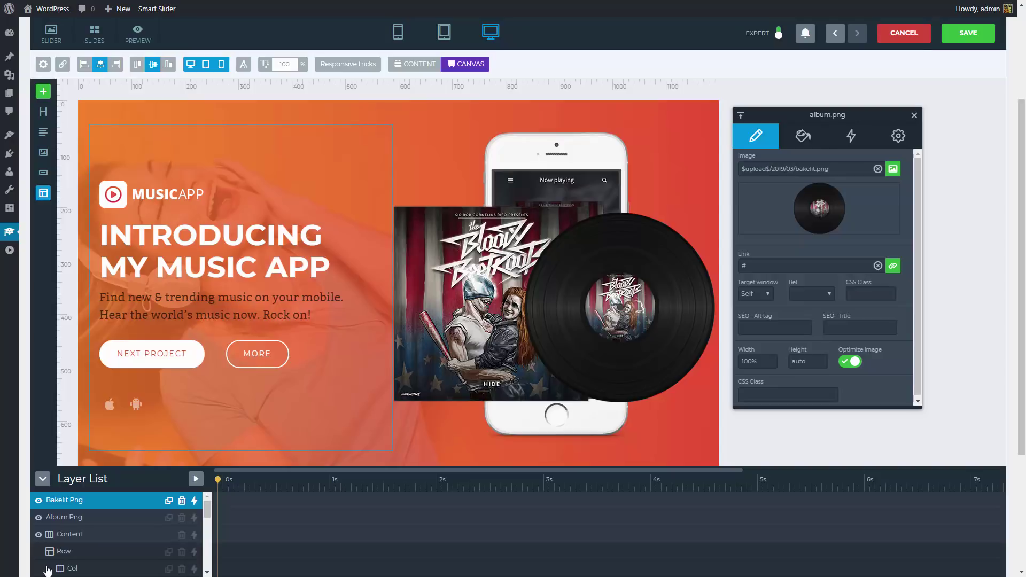
drag(135, 500, 134, 527)
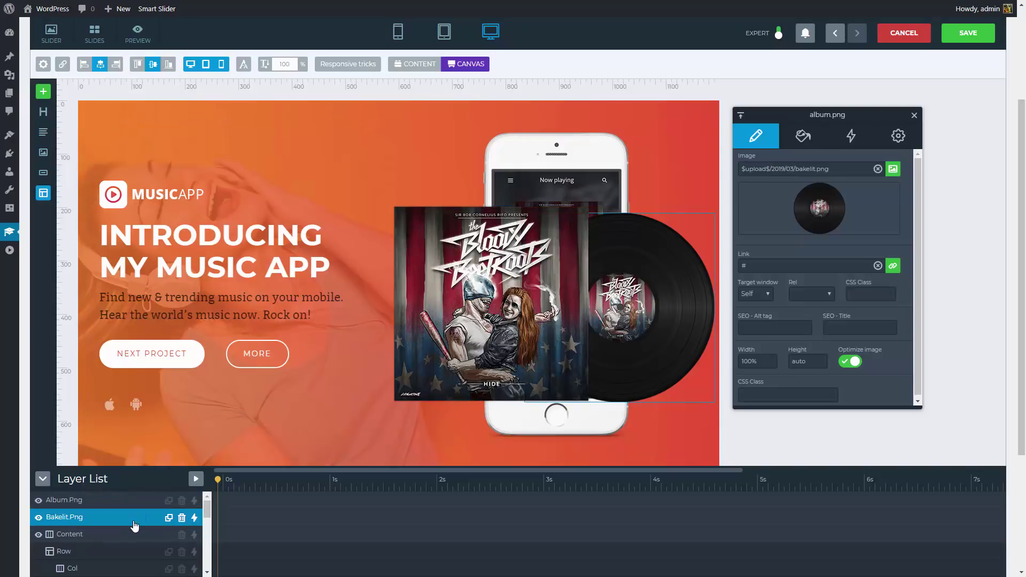
drag(126, 540, 127, 500)
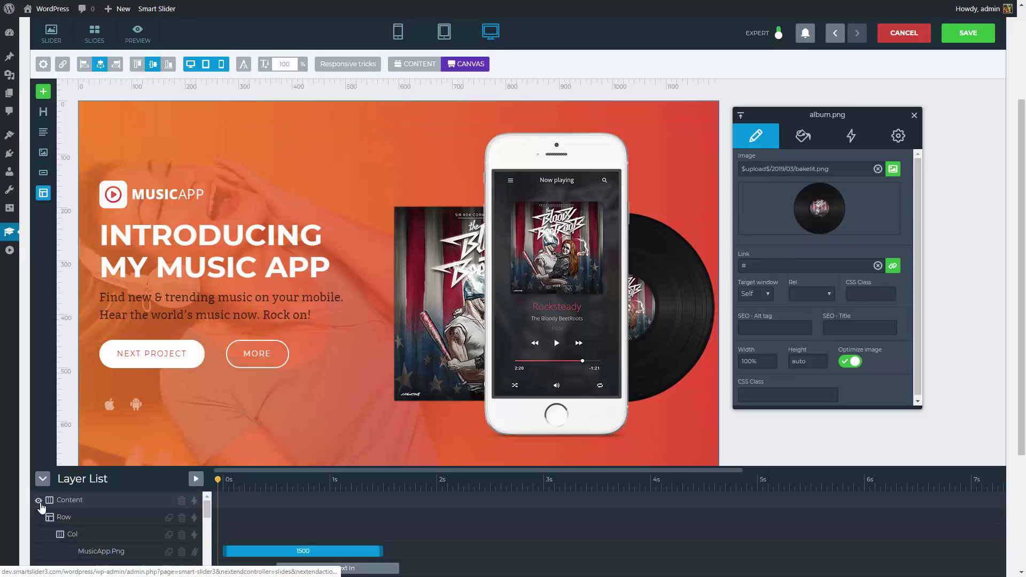
click(40, 502)
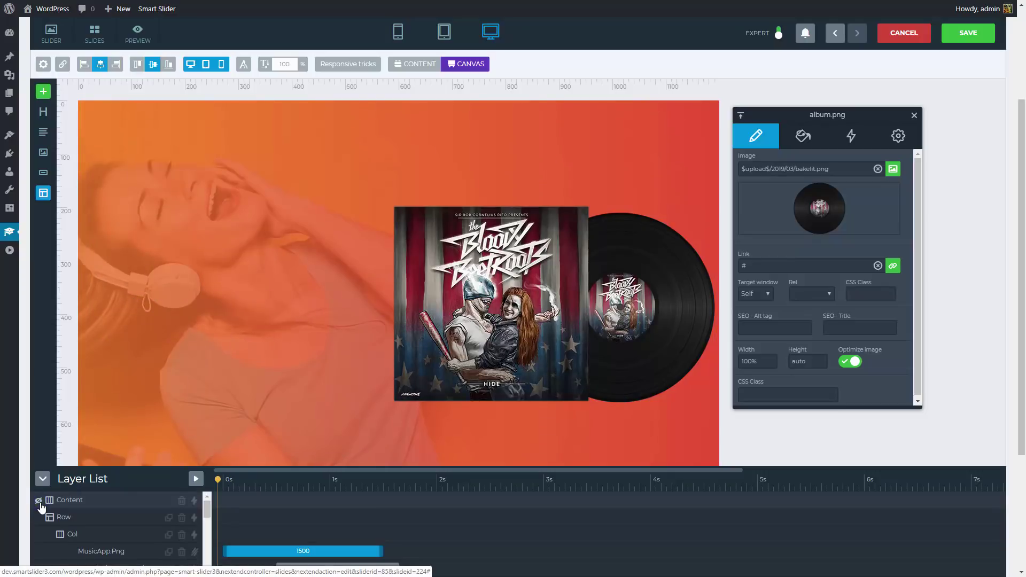
drag(483, 315, 495, 316)
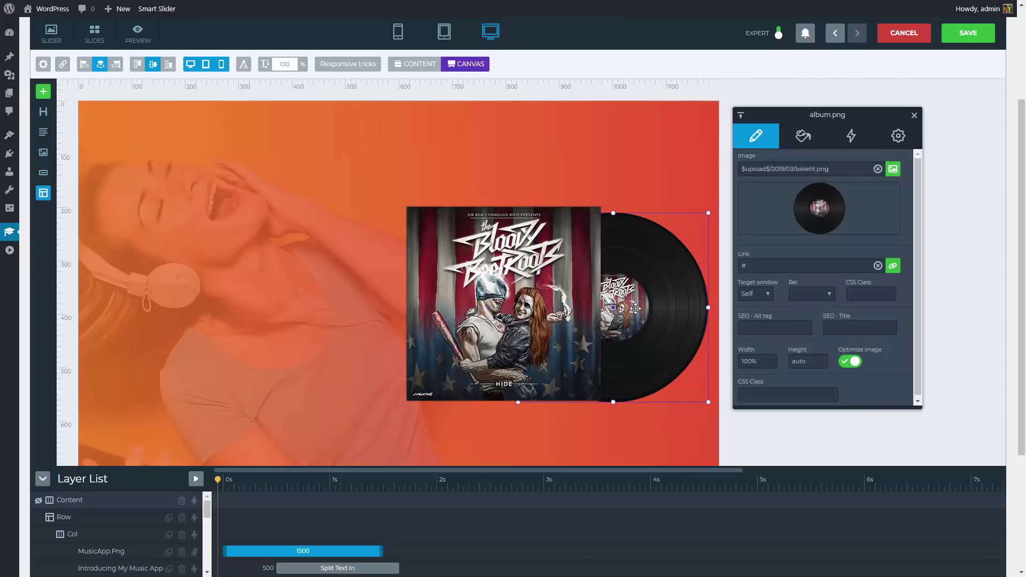
click(39, 500)
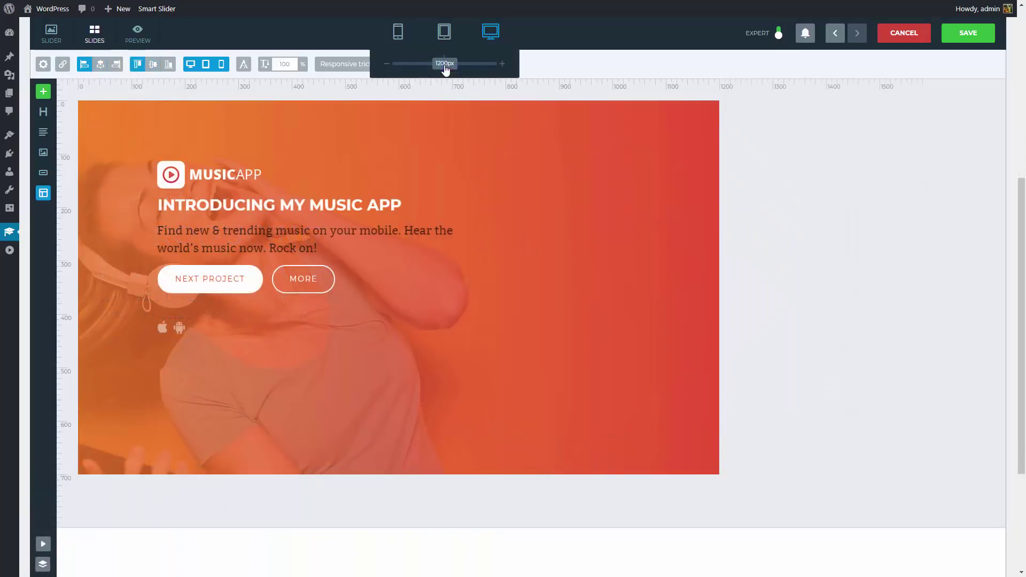
drag(444, 68, 419, 67)
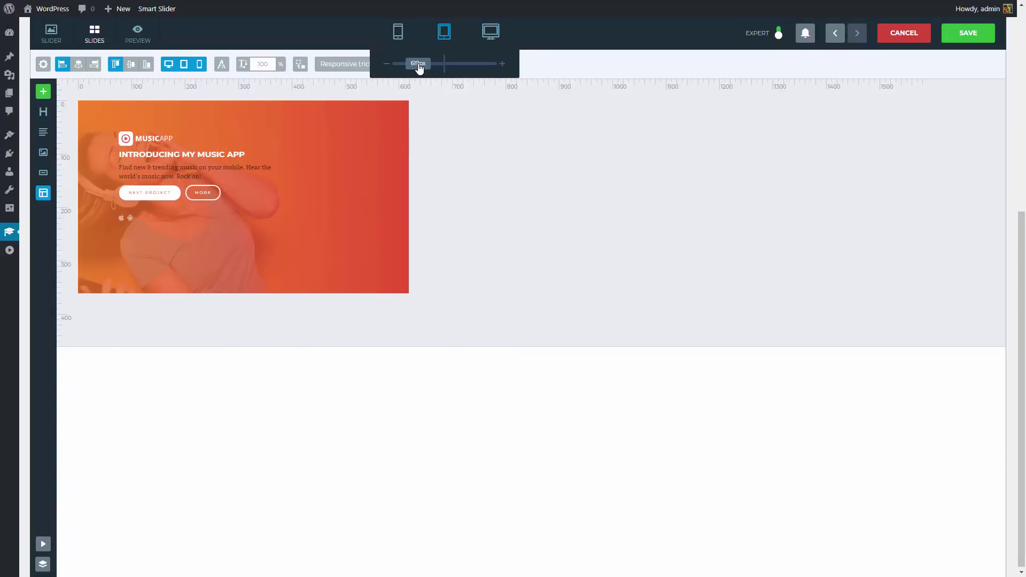
drag(419, 68, 423, 67)
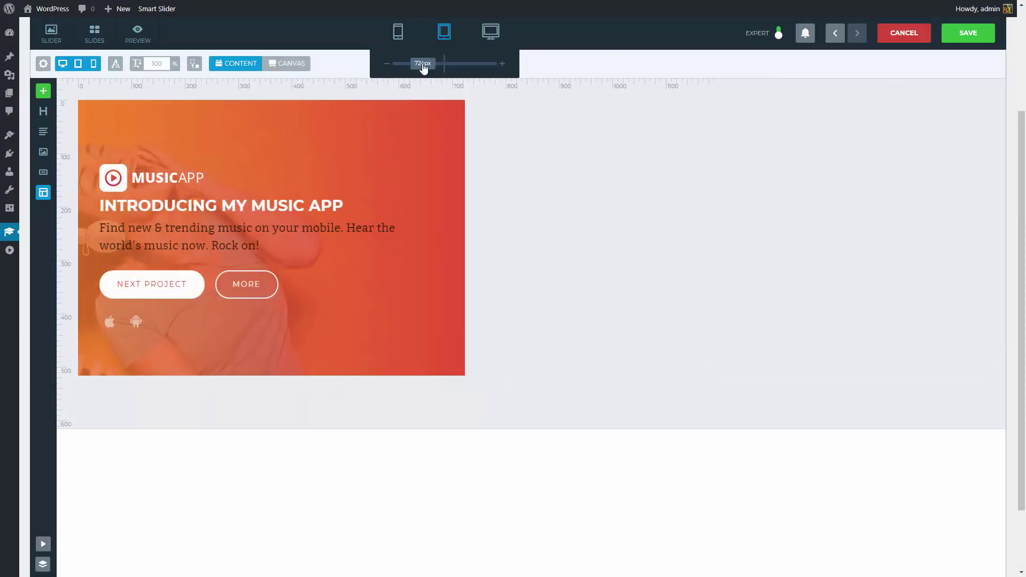
drag(423, 66, 404, 74)
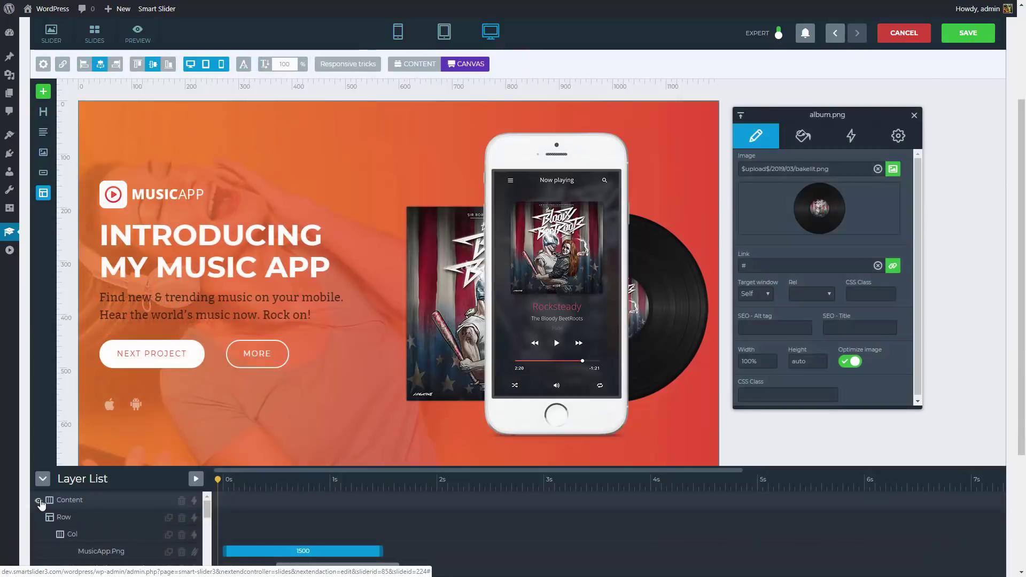
Step: Preview the Music App slide at a narrower mobile width
click(47, 485)
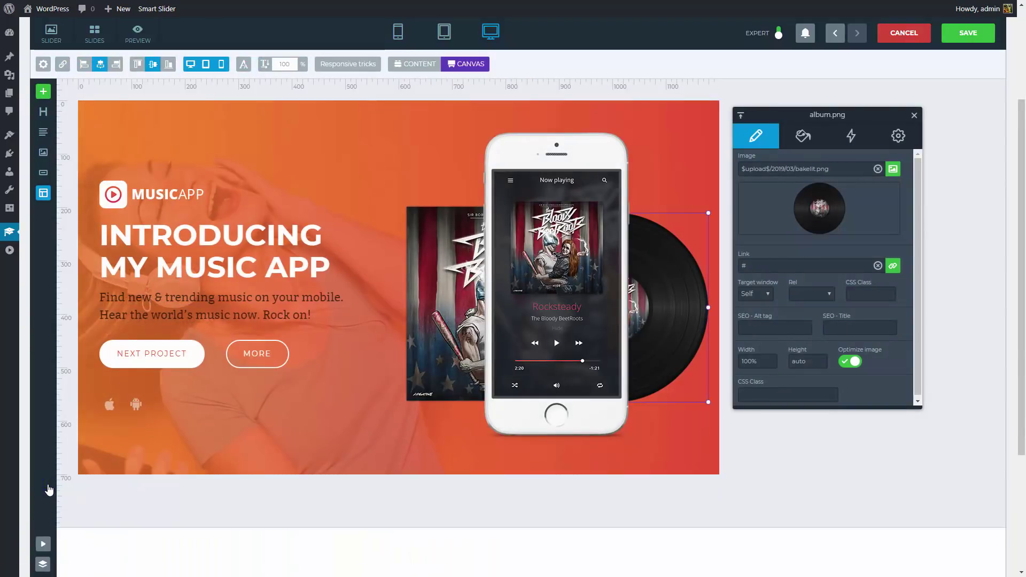
mouse_move(497, 34)
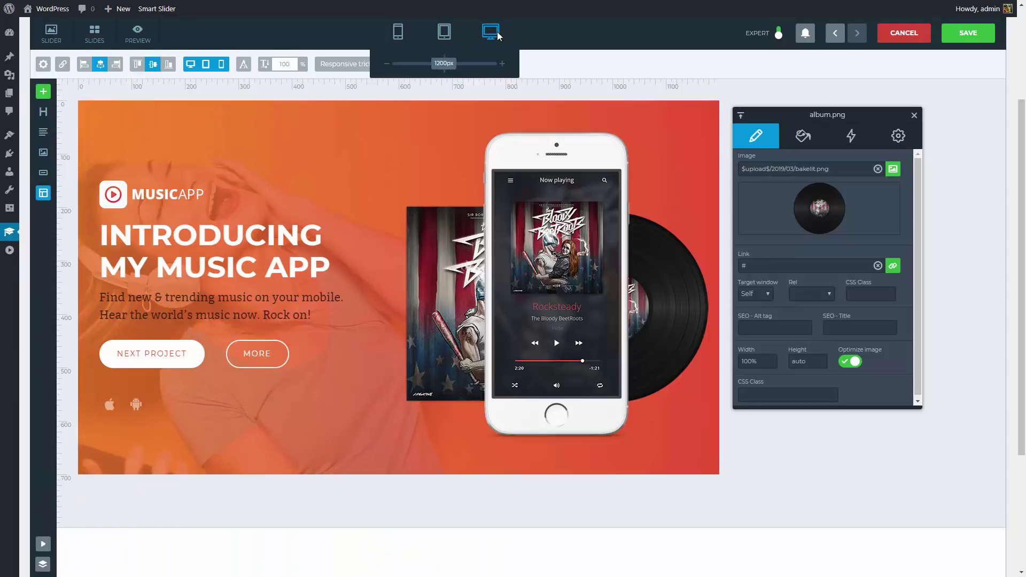
drag(442, 64, 417, 74)
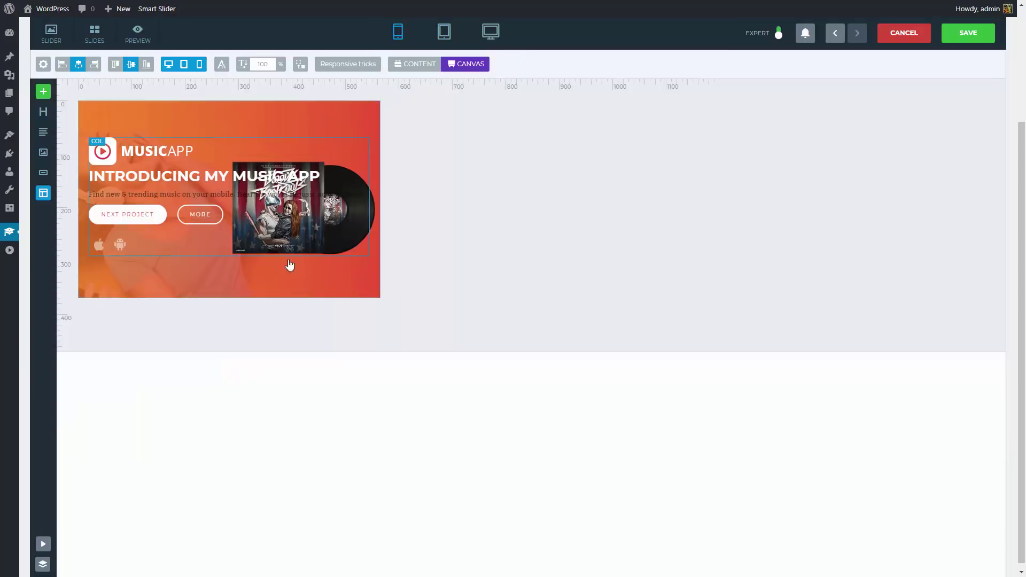
Step: Turn off mobile visibility for the Bakelit.Png and Album.Png layers
click(43, 564)
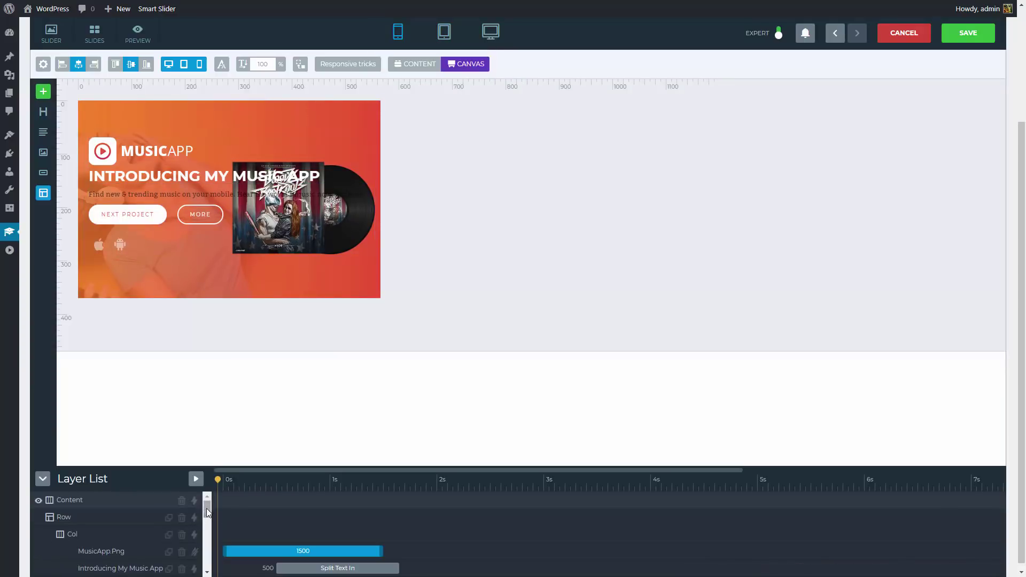
drag(207, 513, 206, 569)
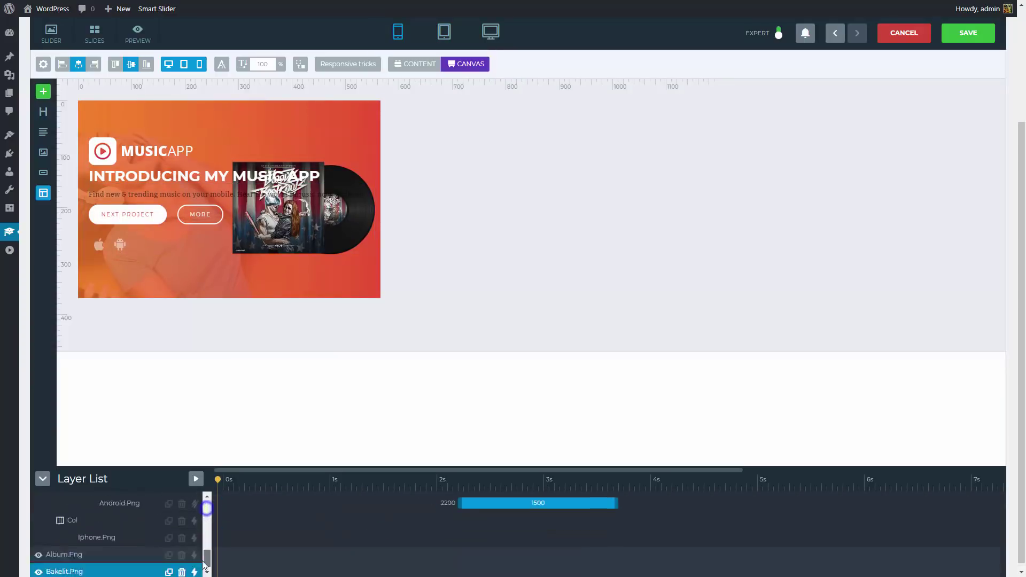
click(124, 567)
click(199, 64)
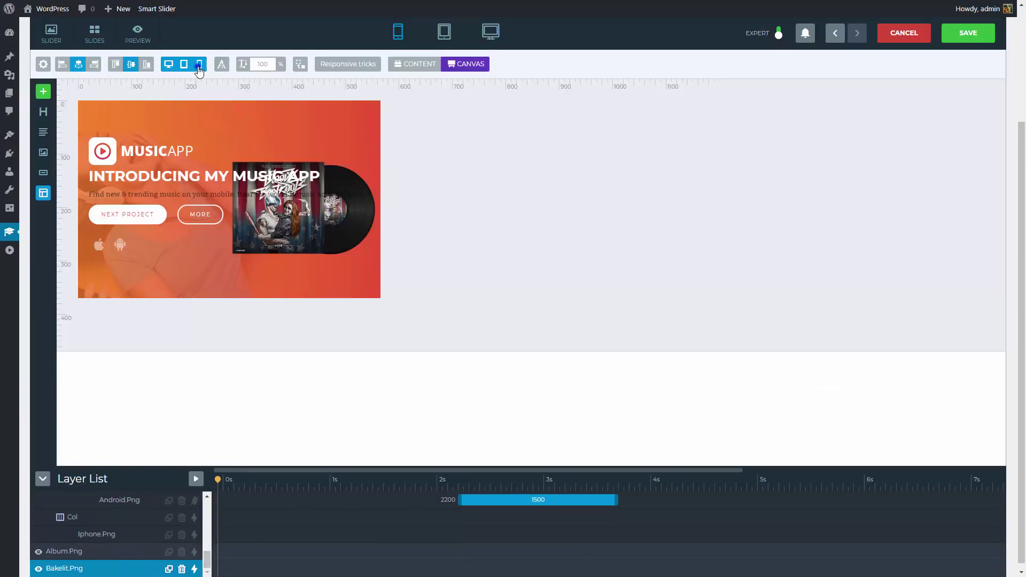
click(124, 551)
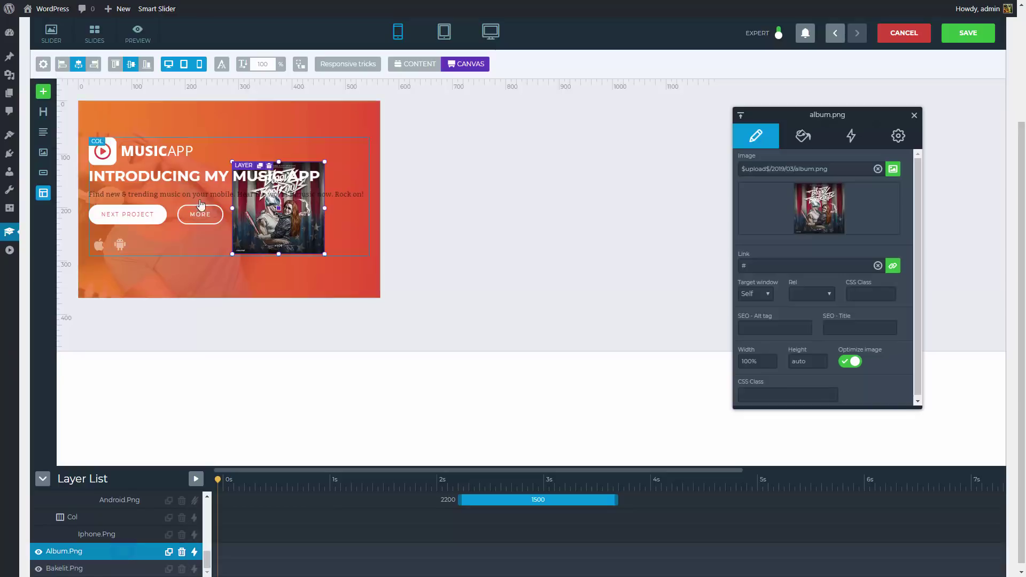
click(199, 64)
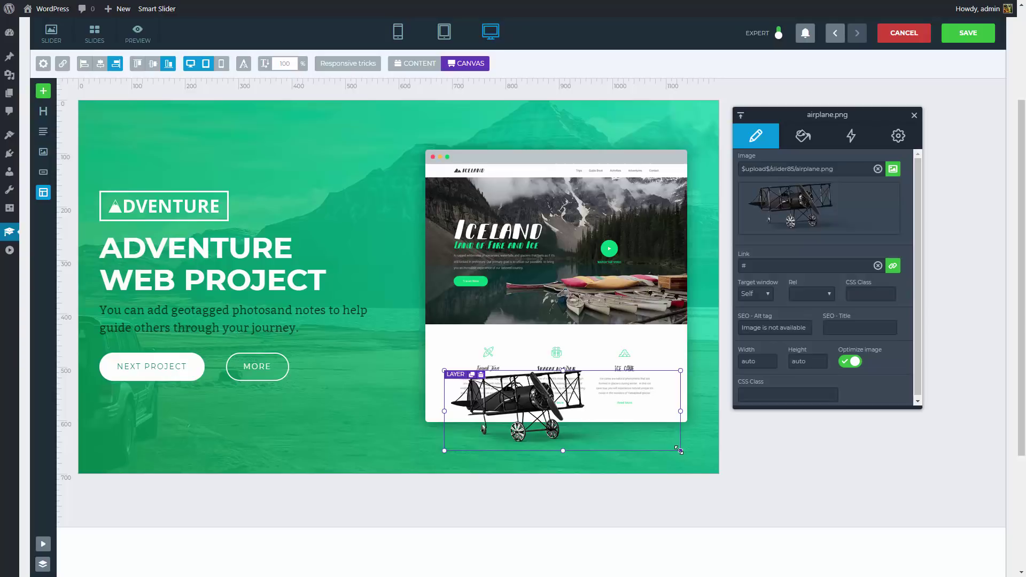
Step: Move the airplane image to the slide's lower right and preview a narrower width
drag(540, 410, 644, 422)
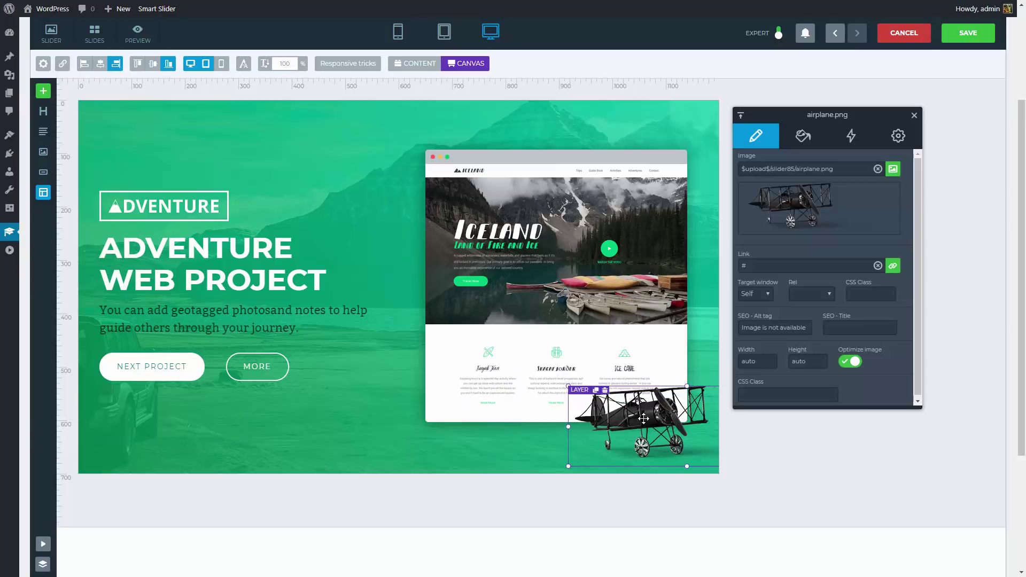
mouse_move(487, 31)
drag(448, 67, 421, 75)
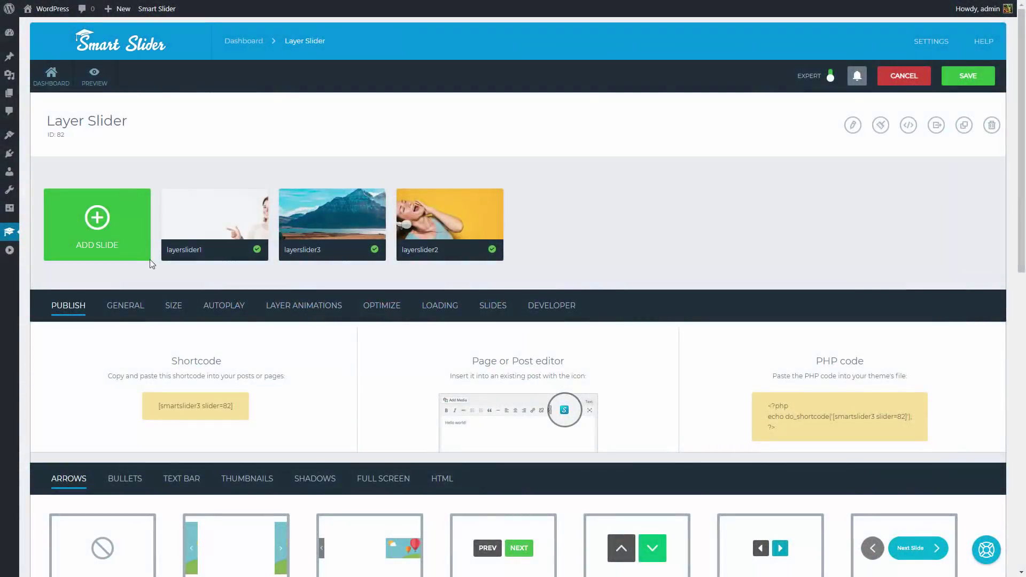
Step: Add an empty slide with a video background using the morning.mp4 URL
click(118, 241)
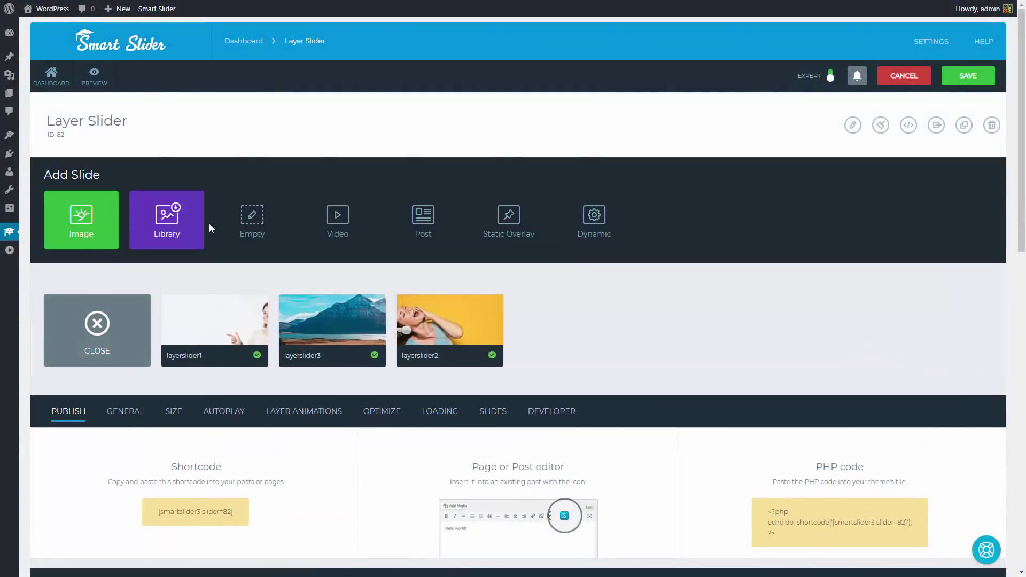
click(254, 221)
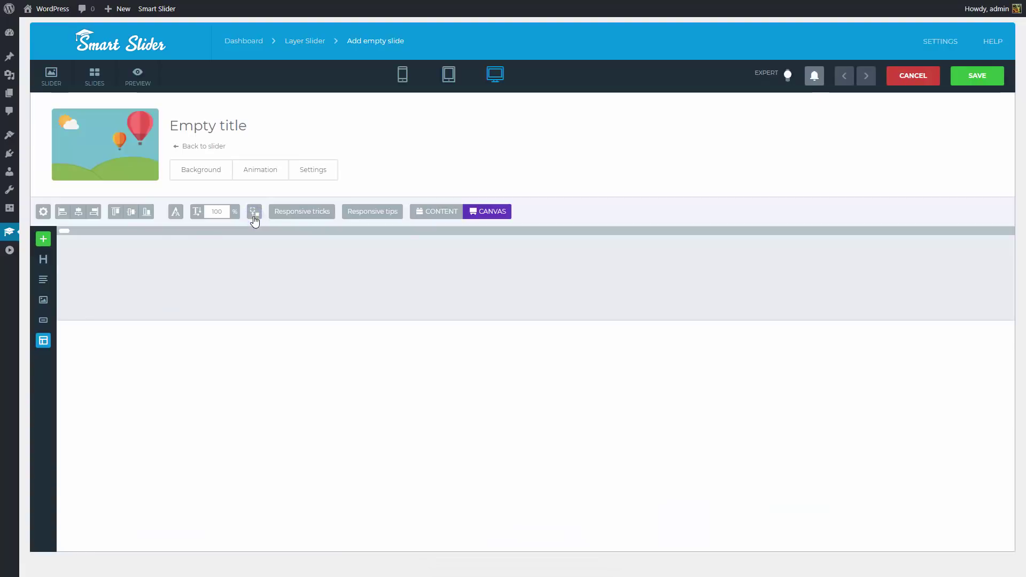
click(221, 177)
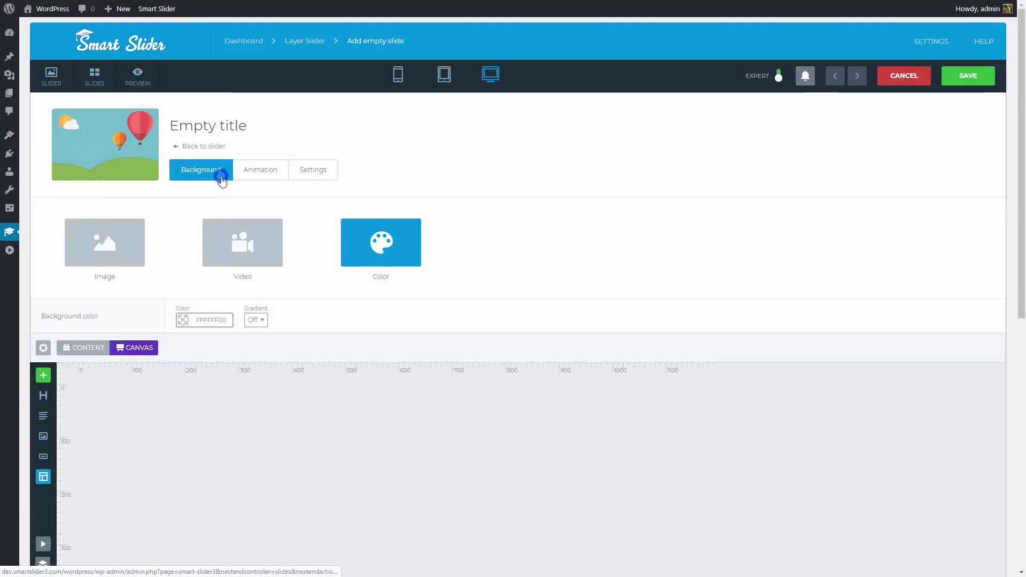
click(242, 259)
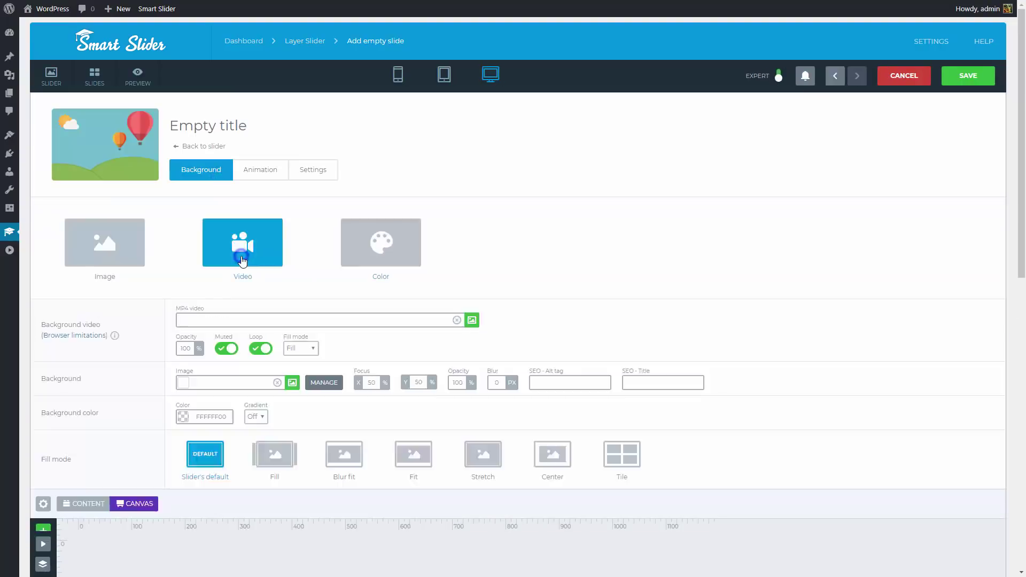
click(230, 321)
right_click(231, 321)
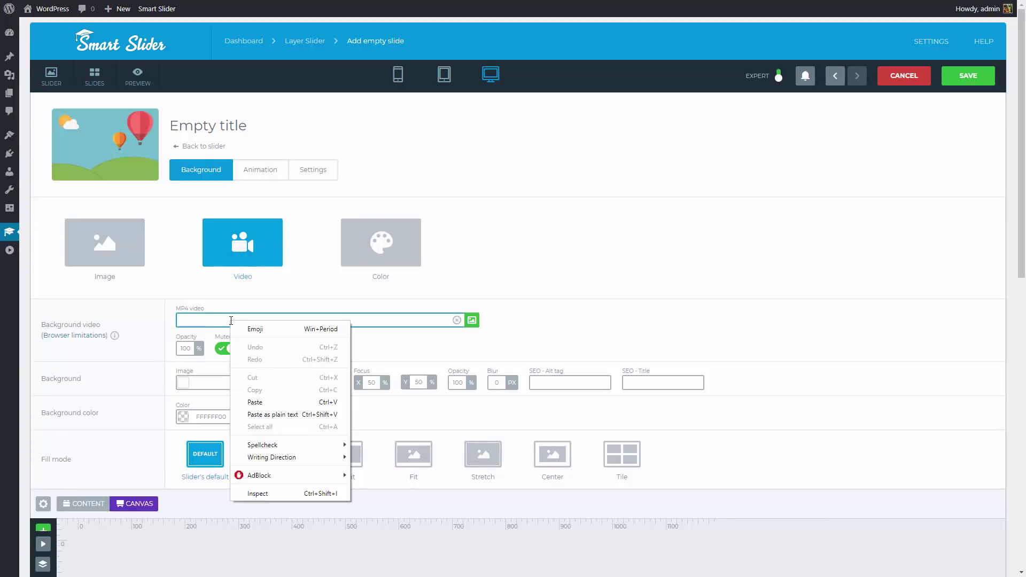
click(266, 402)
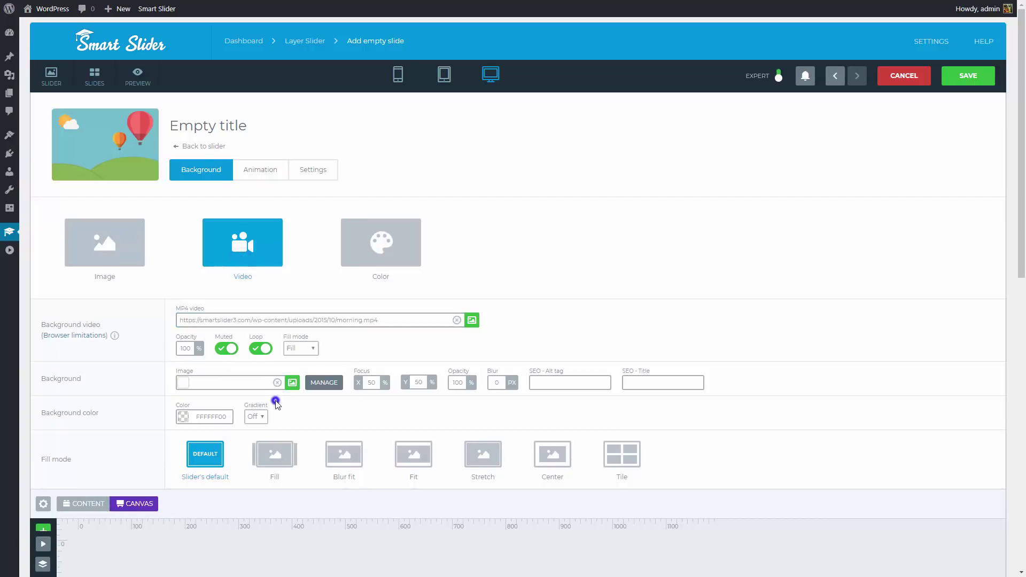
Step: Set fallback1.jpg as the slide's fallback background image
scroll(278, 404, down, 7)
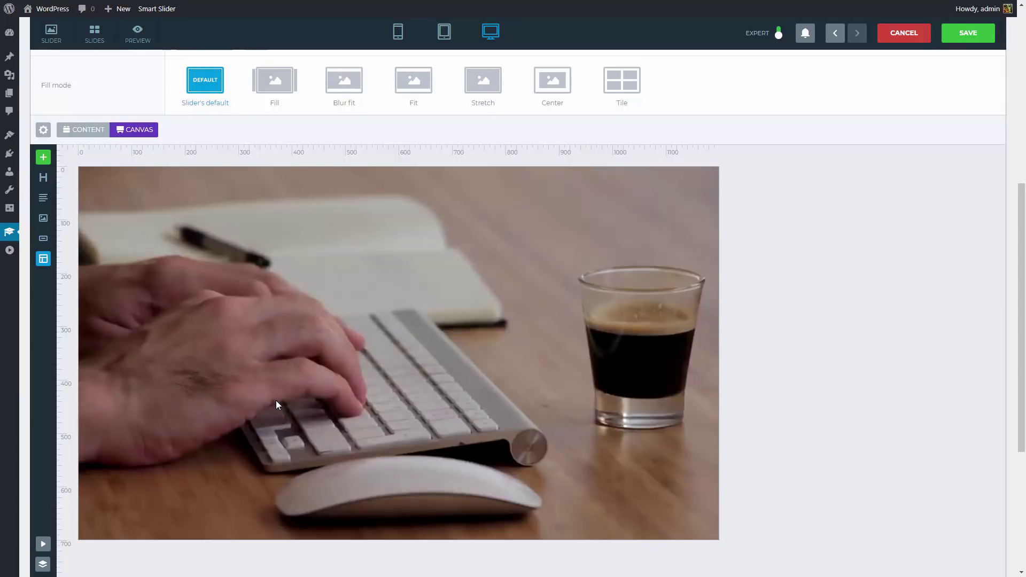
scroll(276, 400, up, 4)
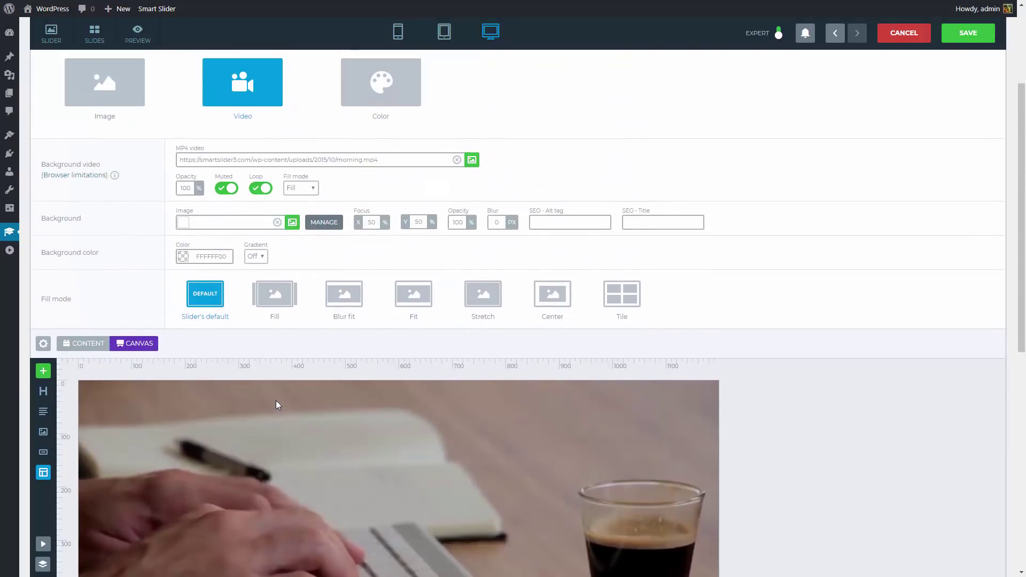
click(293, 222)
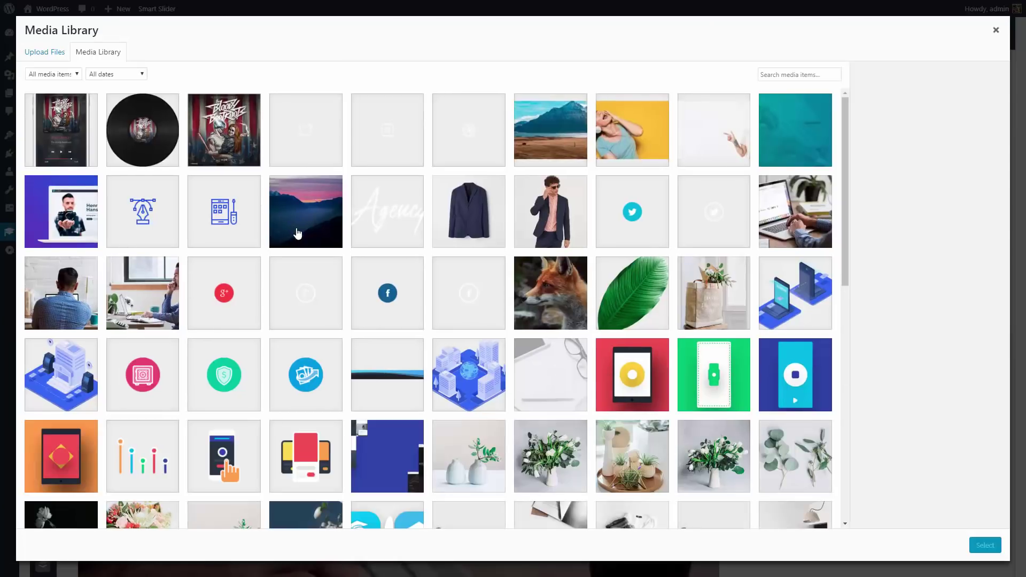
click(792, 156)
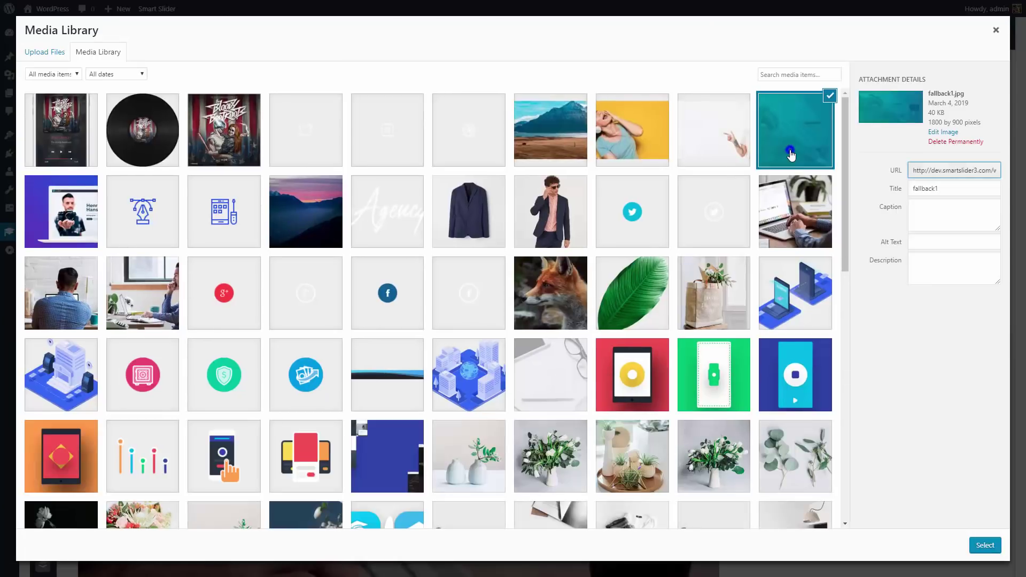
click(984, 546)
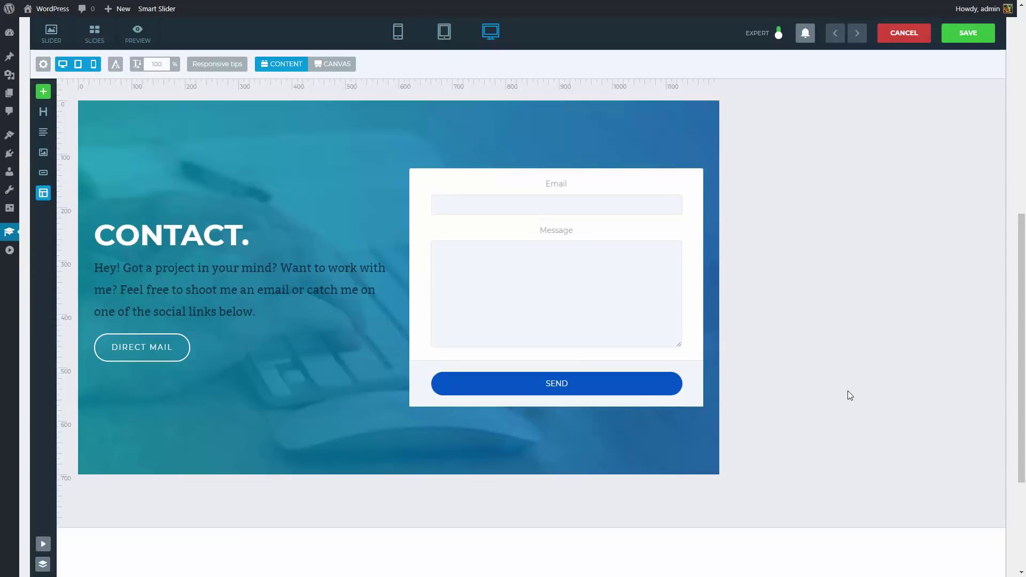
Step: Select the contact form layer on the CONTACT. slide to show its HTML settings
click(698, 336)
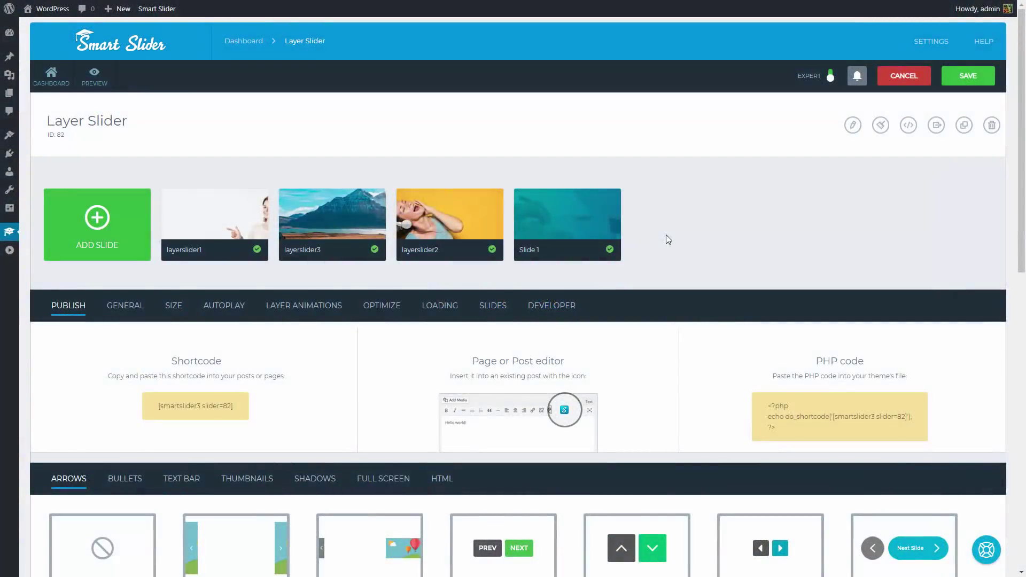
Step: Switch the bullets to the numbered 1 2 3 style
click(135, 484)
scroll(145, 485, down, 2)
click(737, 441)
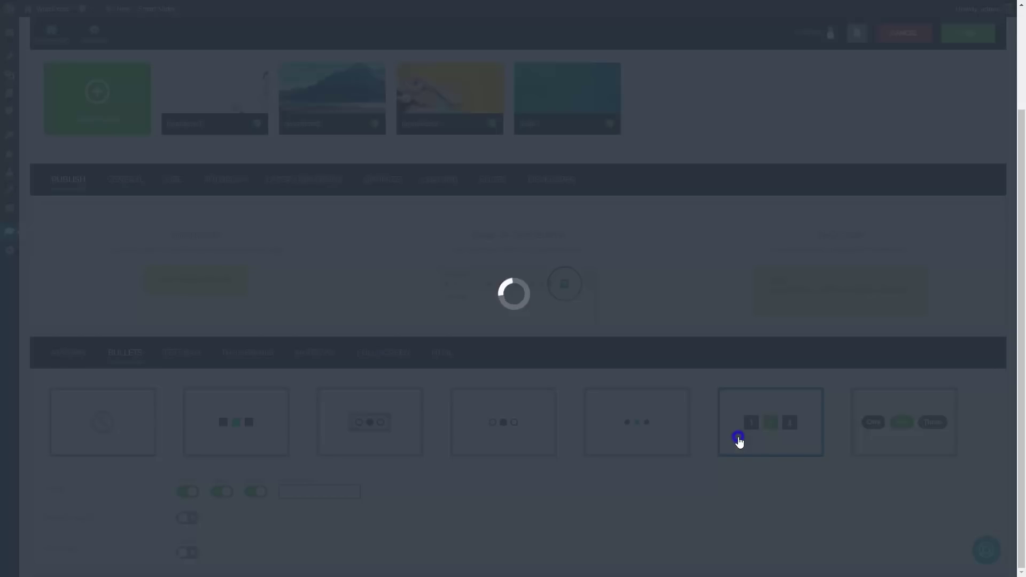
scroll(739, 443, down, 5)
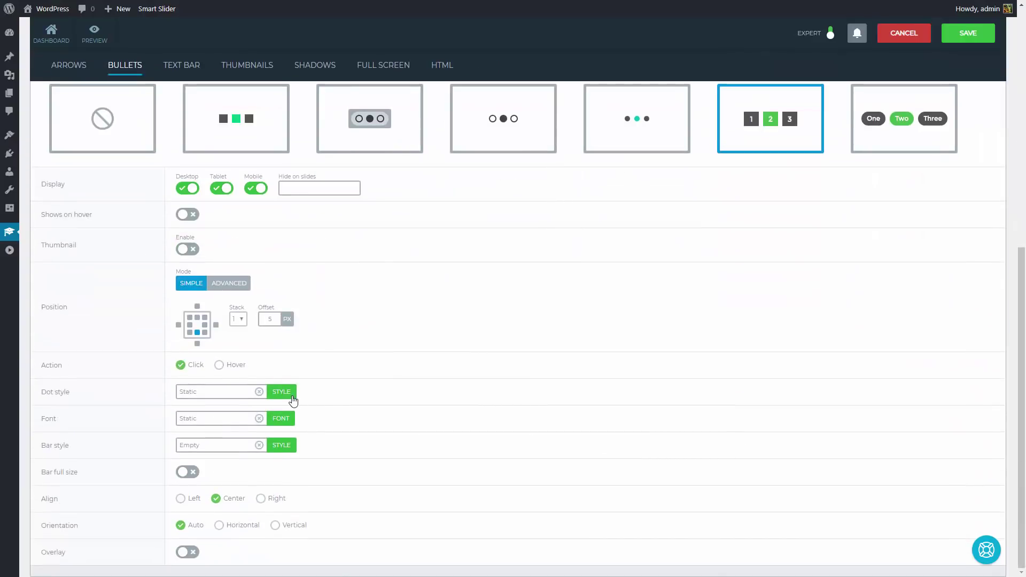
Step: Give the bullet dot style a transparent background, padding 5 6 and a 2 px border
click(292, 396)
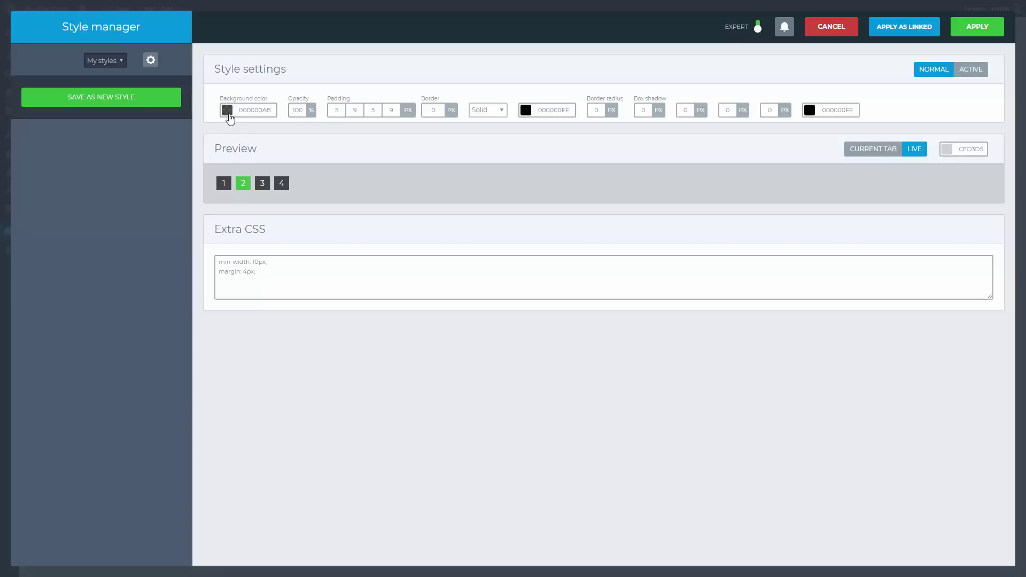
click(227, 110)
drag(341, 208, 320, 210)
click(333, 228)
click(353, 110)
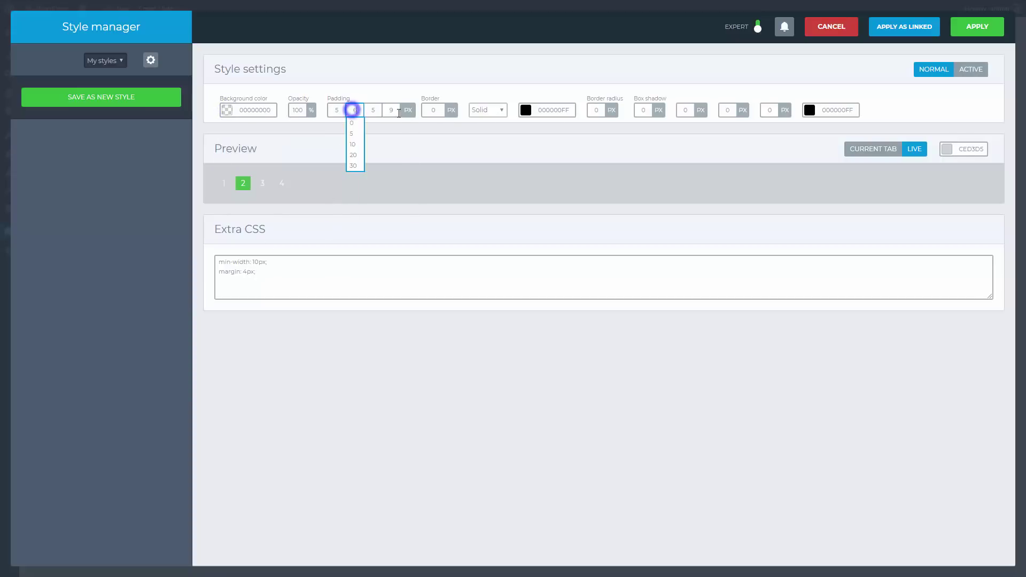
click(392, 110)
text(6)
click(434, 110)
text(2)
click(458, 131)
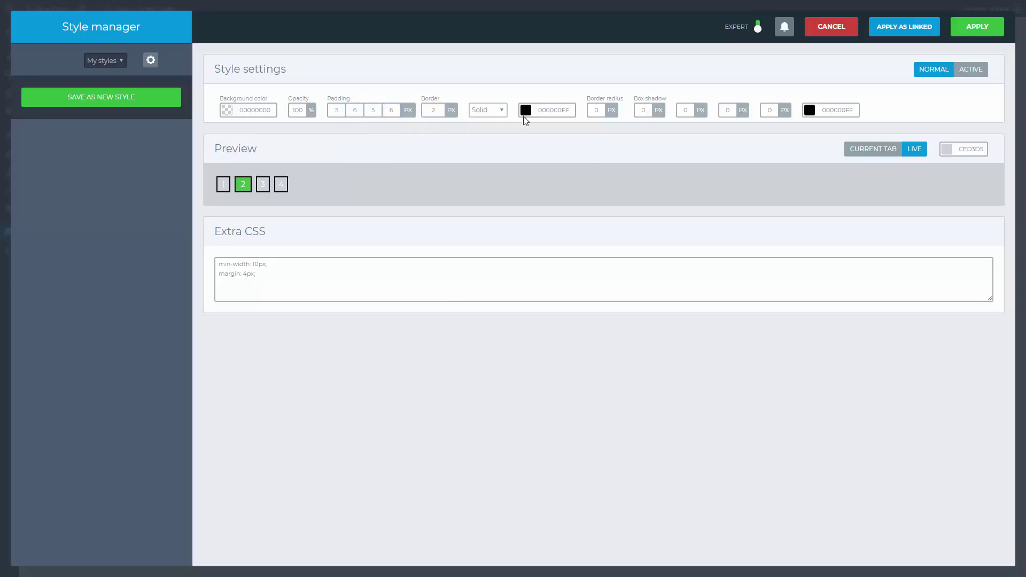
Step: Make the dot border transparent, round it with radius 99, and add transition extra CSS
click(526, 121)
drag(627, 209, 613, 235)
click(612, 233)
click(593, 109)
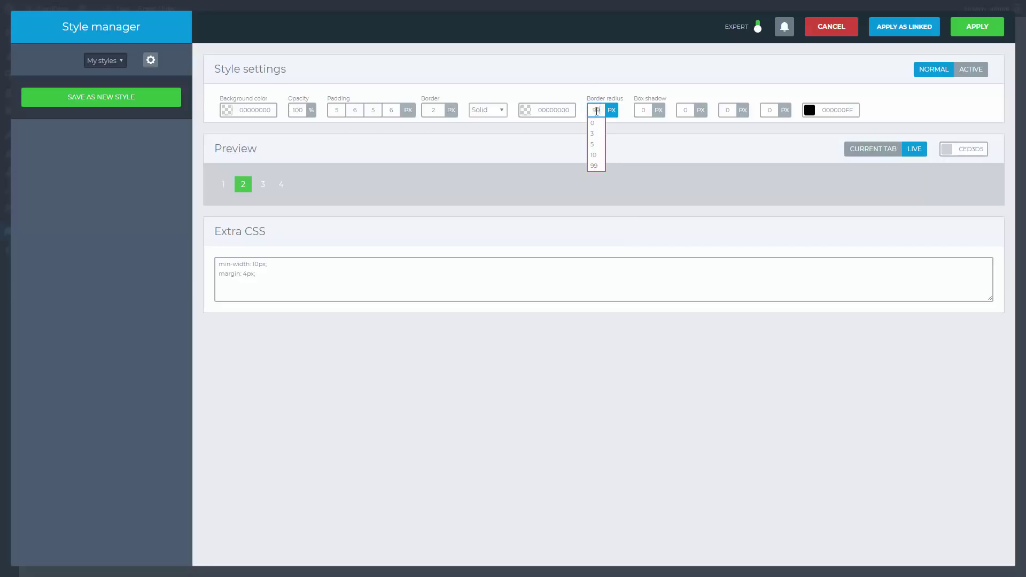
click(593, 166)
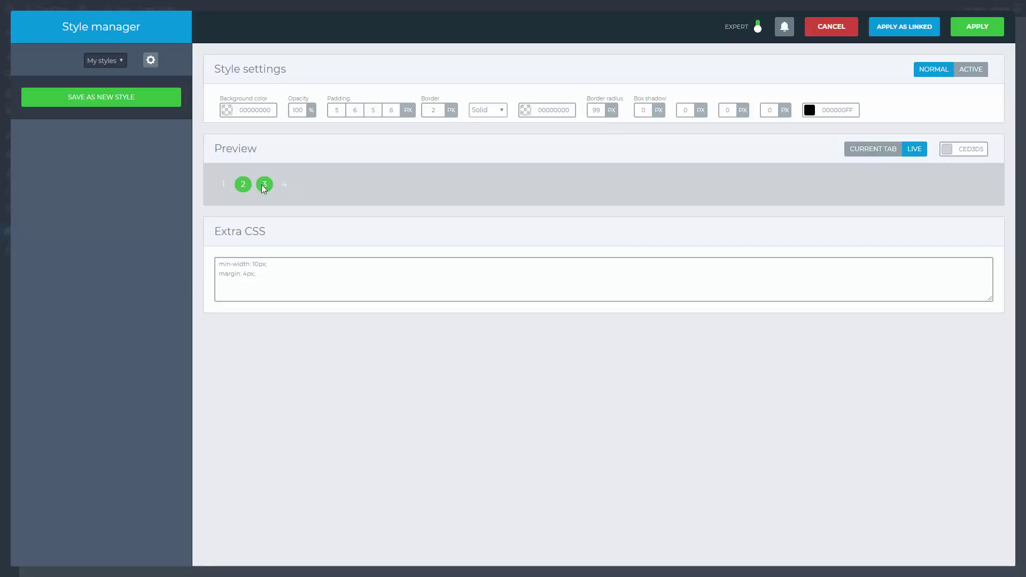
click(291, 276)
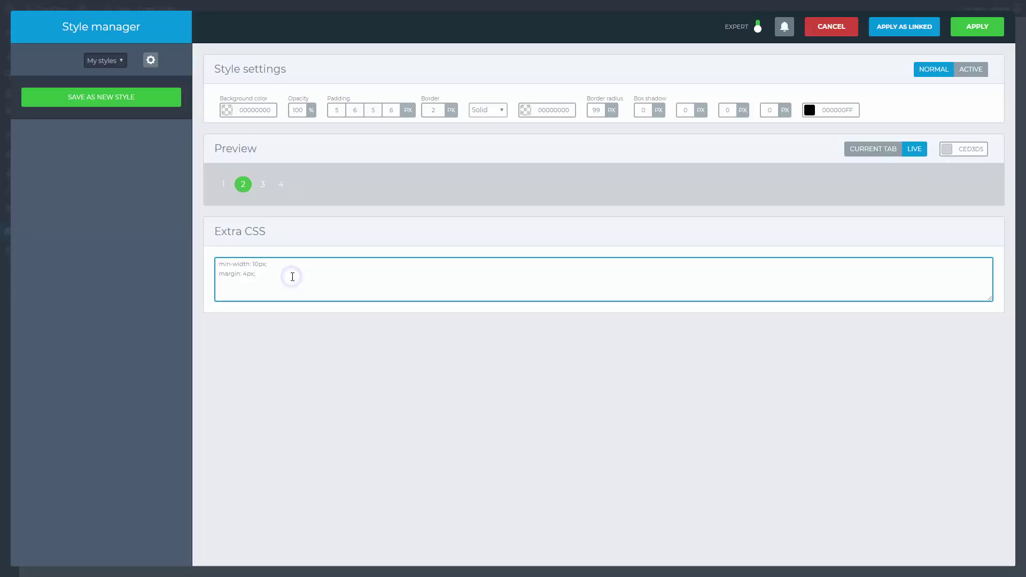
text(transition: all 0.5s ease;)
click(299, 246)
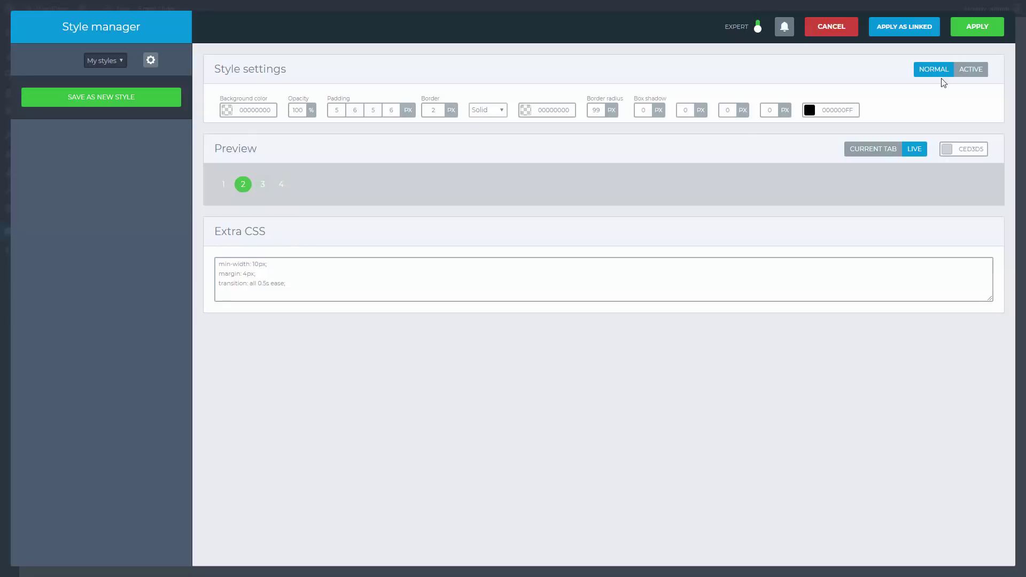
Step: Give the active bullet a white border and apply the dot style
click(968, 74)
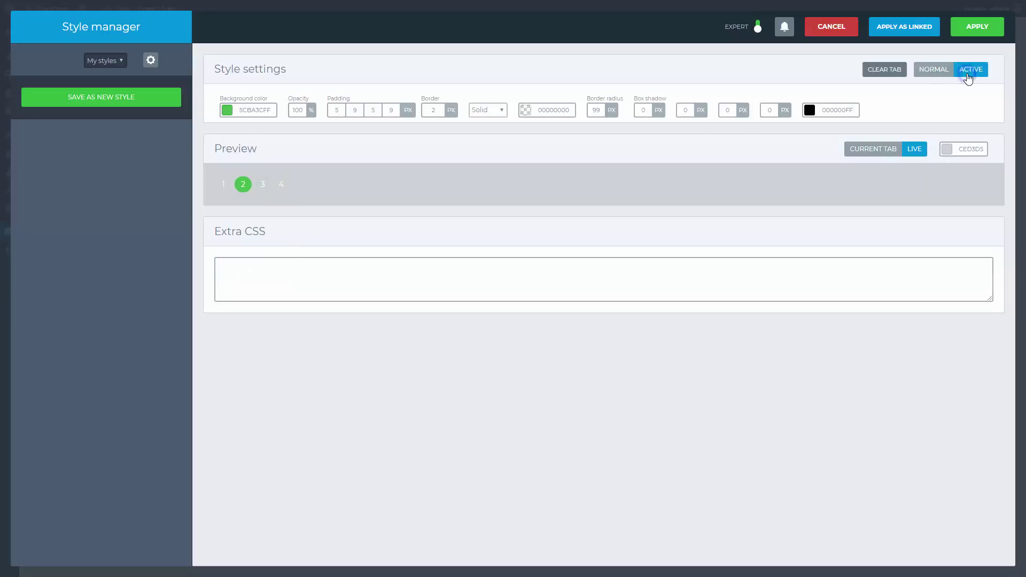
click(894, 75)
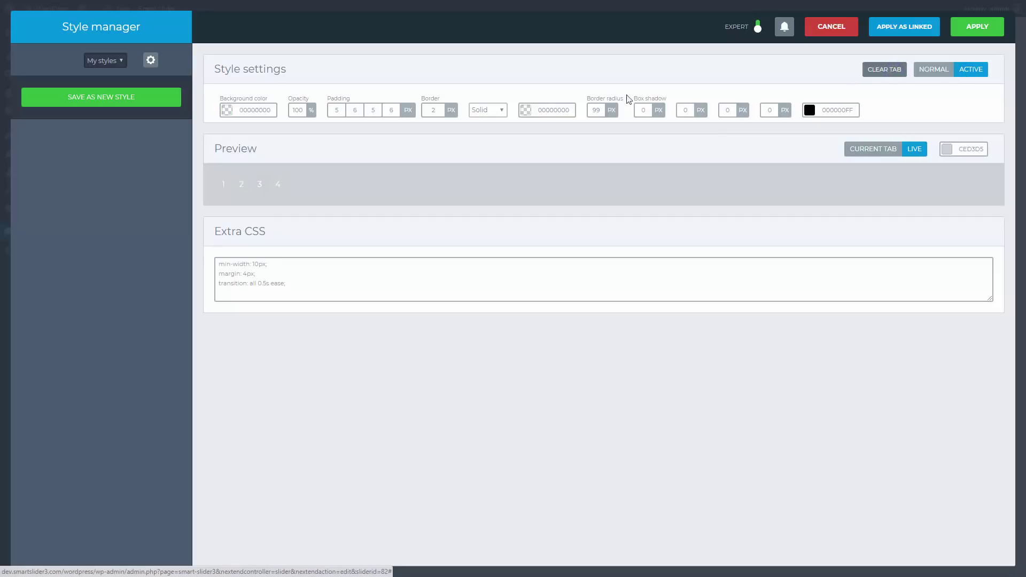
click(526, 111)
click(576, 138)
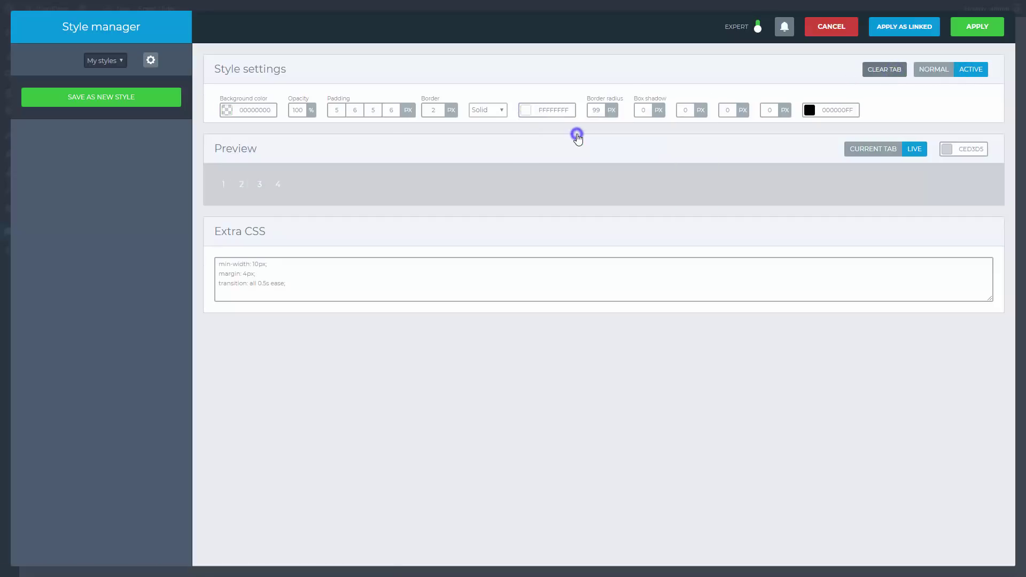
click(965, 26)
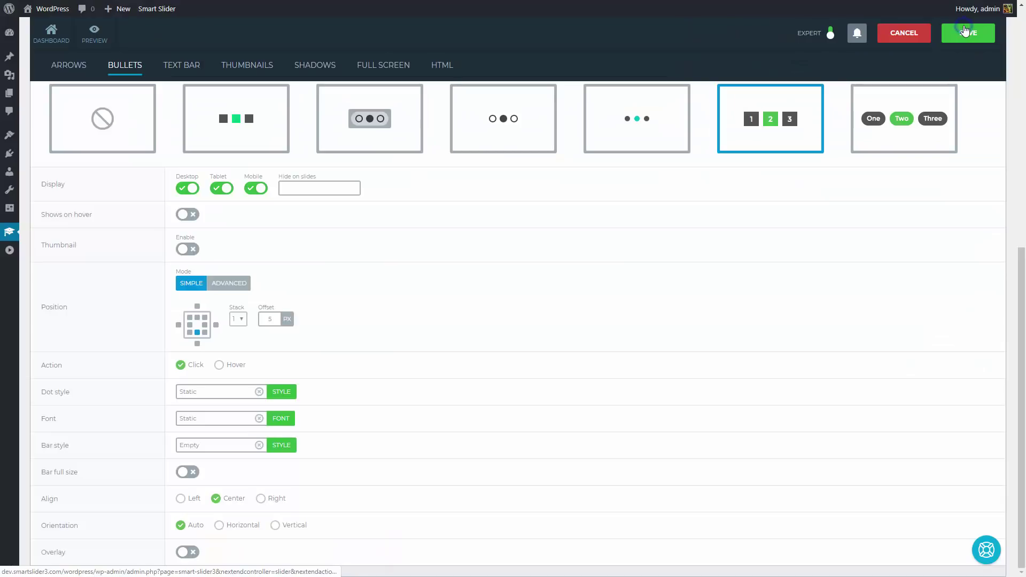
Step: In the bullet Font manager, set colour FFFFFF80, size 12 px and line height 1
click(282, 419)
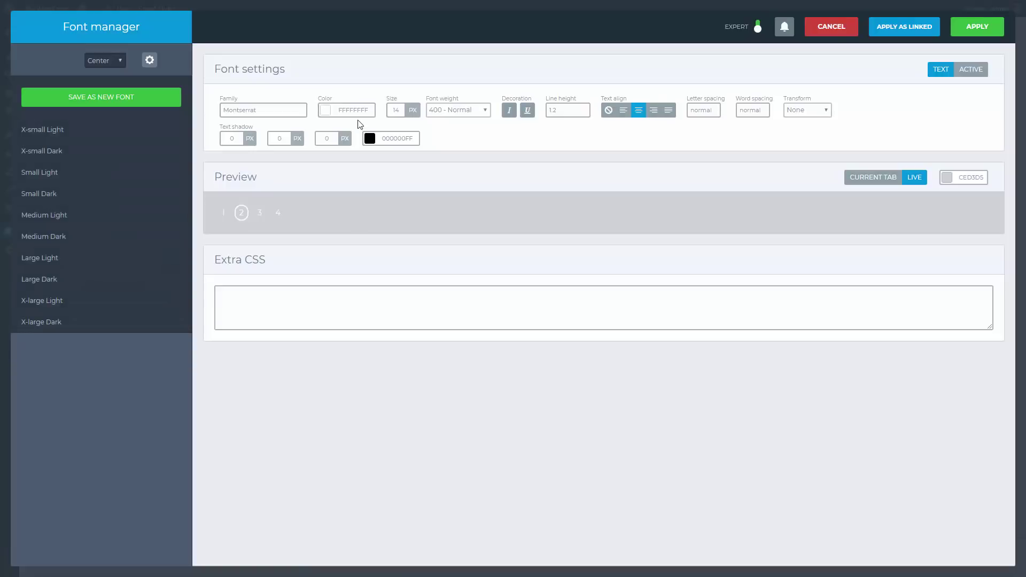
click(359, 109)
key(BackSpace)
key(BackSpace)
text(80)
click(466, 147)
click(396, 109)
key(BackSpace)
key(BackSpace)
text(12)
click(463, 140)
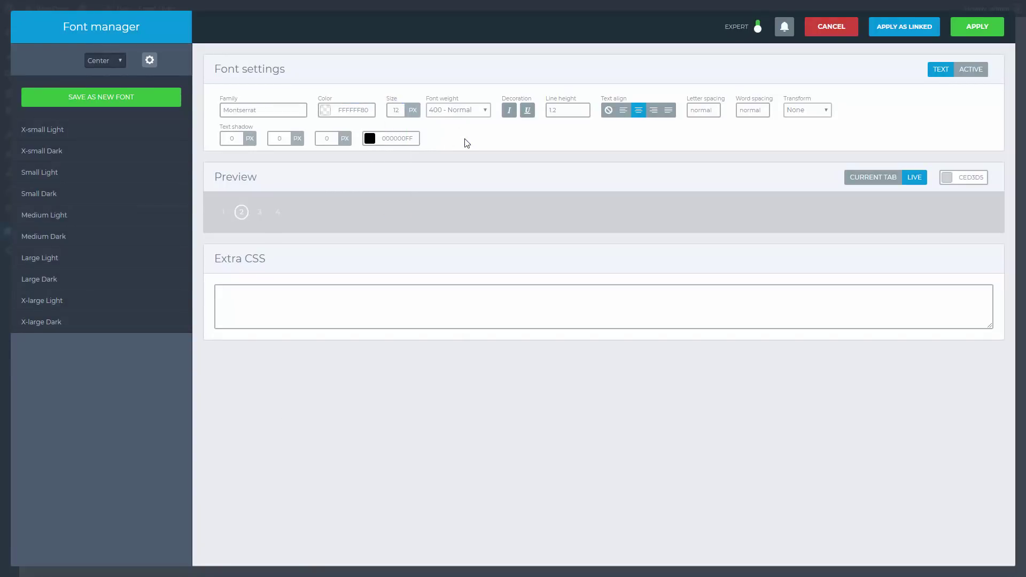
click(563, 108)
click(556, 133)
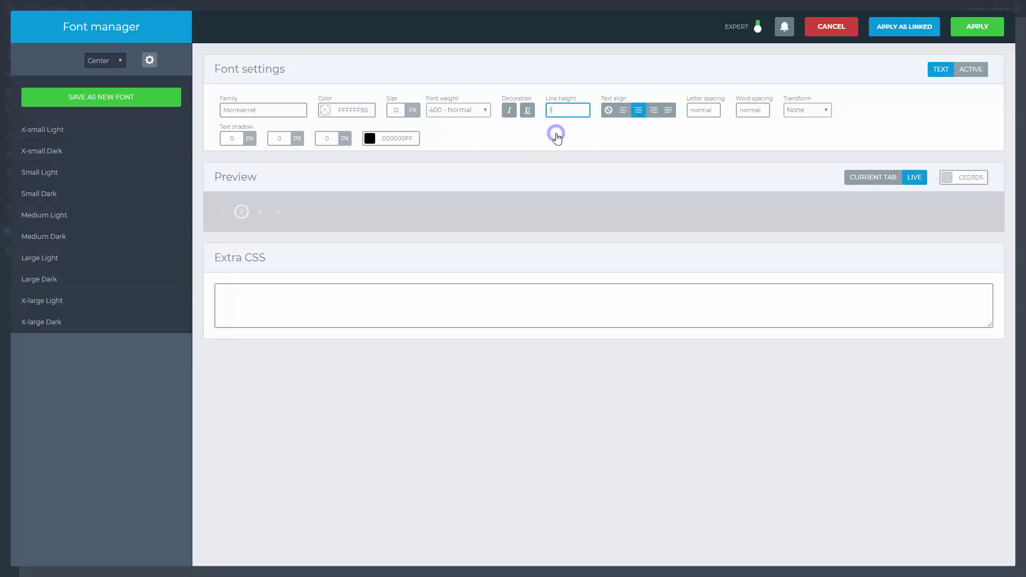